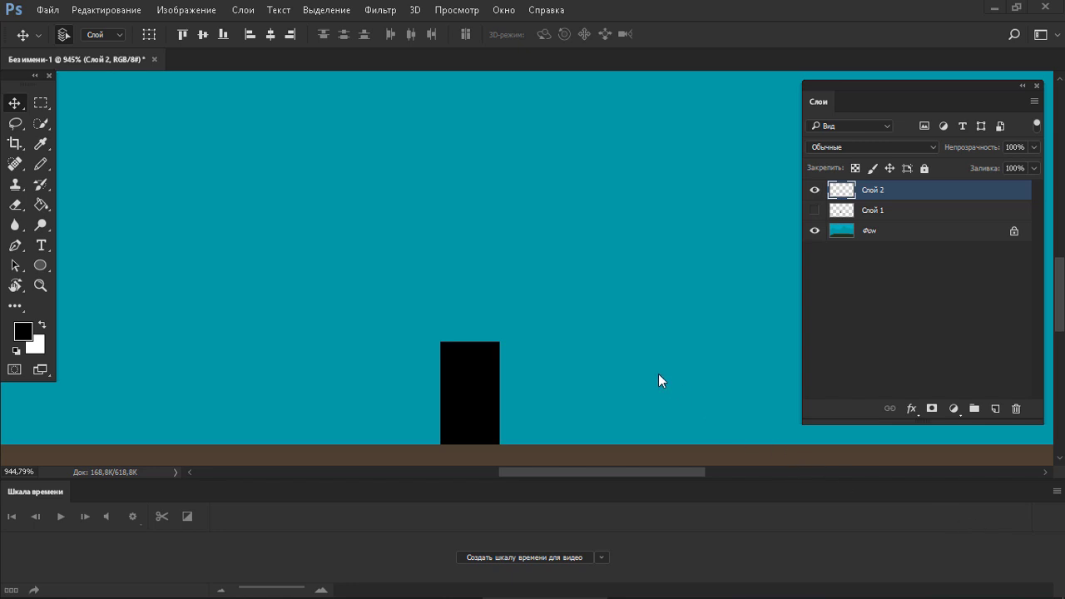
Delete the black rectangle standing on the brown ground from layer Слой 2 and clear the selection.
{"action": "key", "text": "m"}
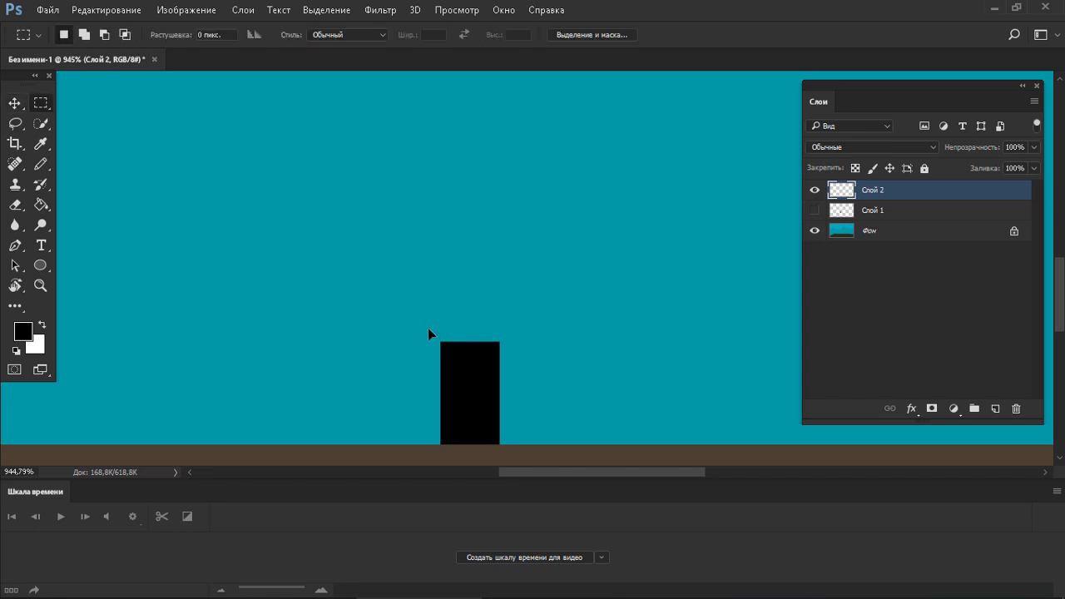
{"action": "left_click_drag", "start_coordinate": [427, 320], "coordinate": [516, 396]}
{"action": "left_click_drag", "start_coordinate": [550, 304], "coordinate": [426, 437]}
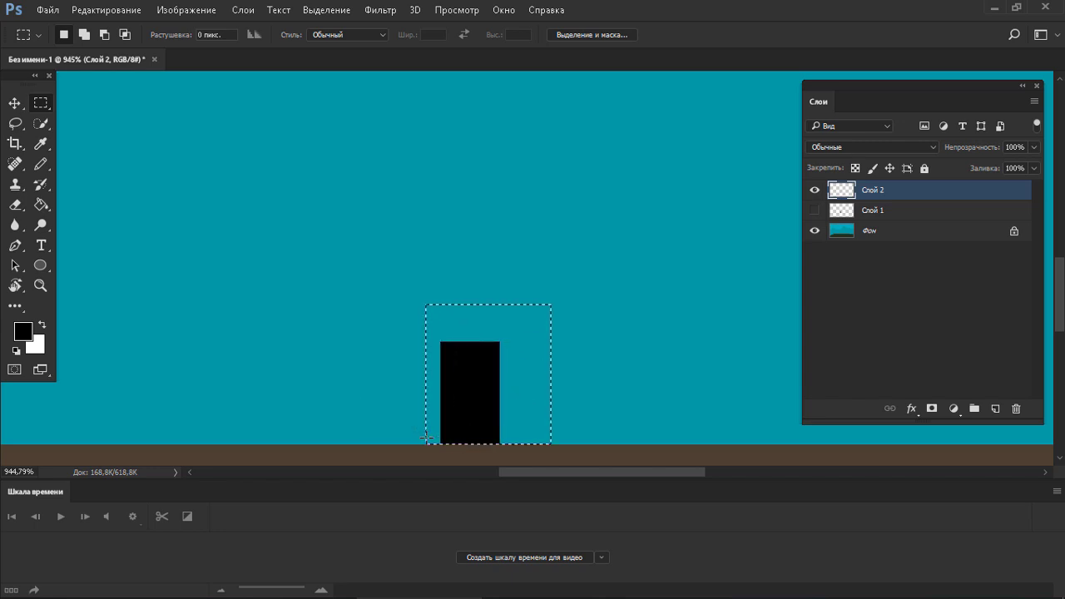
{"action": "key", "text": "Delete"}
{"action": "key", "text": "ctrl+d"}
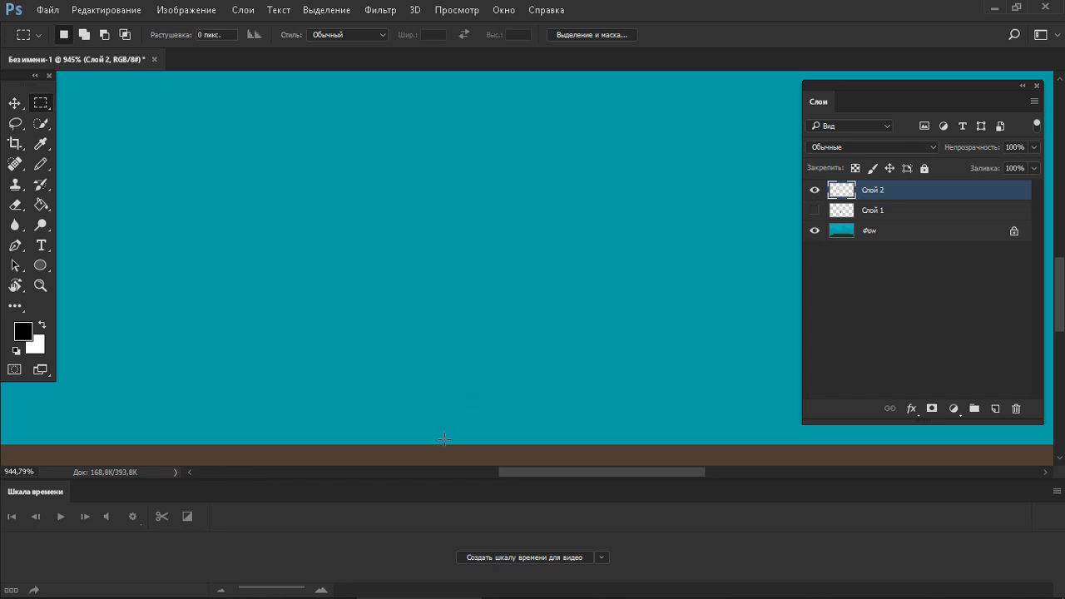
Draw a square selection resting on the brown ground on Слой 2 and fill it with a muted dark green.
{"action": "left_click_drag", "start_coordinate": [428, 436], "coordinate": [535, 355]}
{"action": "left_click", "coordinate": [401, 443]}
{"action": "mouse_move", "coordinate": [401, 443]}
{"action": "left_mouse_down"}
{"action": "mouse_move", "coordinate": [520, 324]}
{"action": "mouse_move", "coordinate": [478, 339]}
{"action": "mouse_move", "coordinate": [492, 348]}
{"action": "left_mouse_up"}
{"action": "key", "text": "g"}
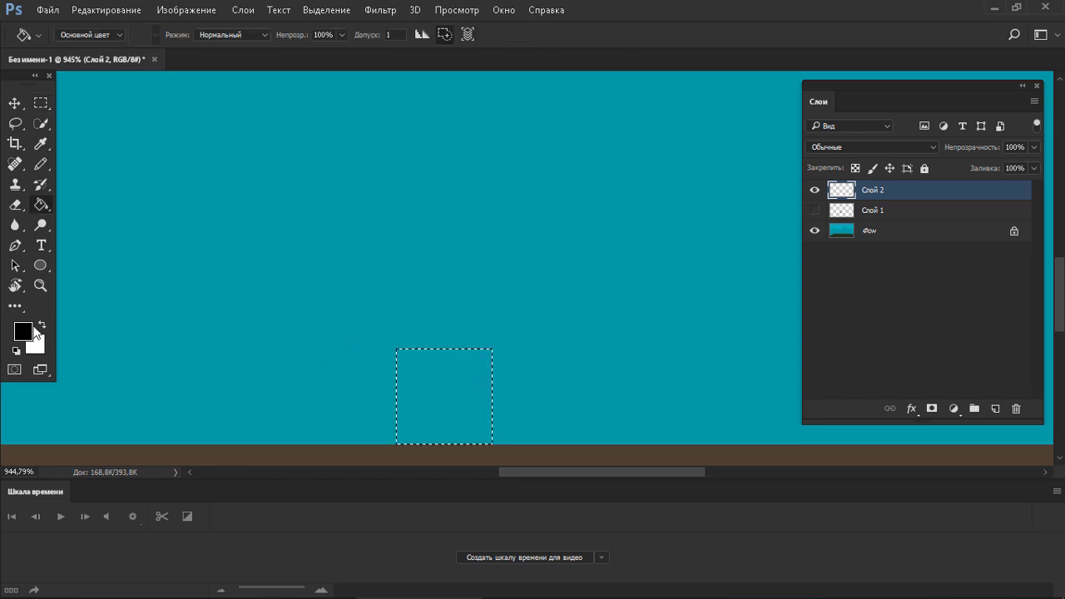
{"action": "left_click", "coordinate": [410, 386]}
{"action": "left_click", "coordinate": [23, 332]}
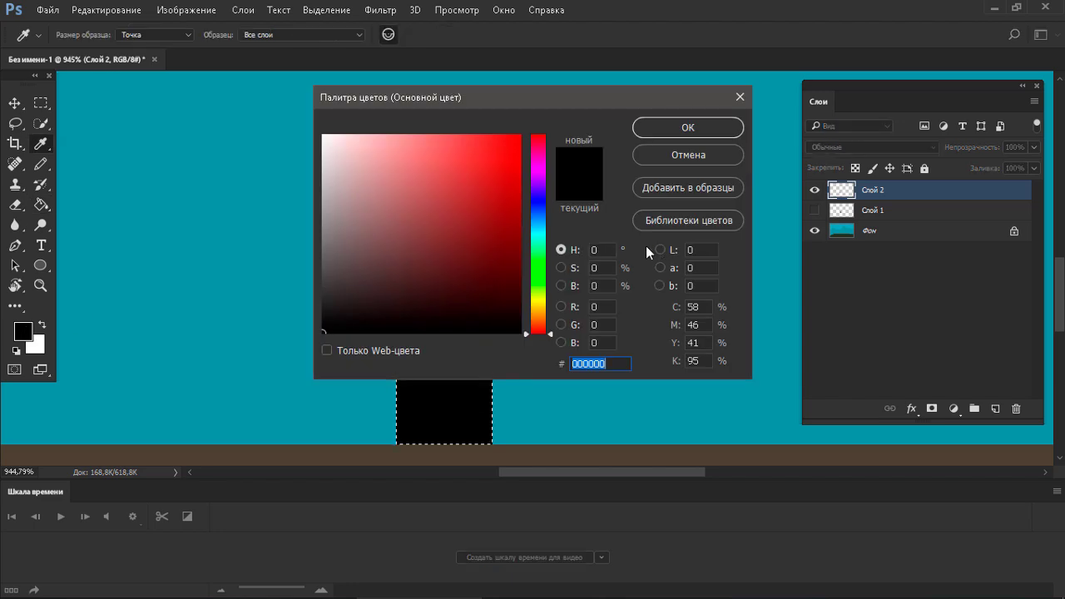
{"action": "left_click", "coordinate": [537, 283]}
{"action": "mouse_move", "coordinate": [470, 242]}
{"action": "left_mouse_down"}
{"action": "mouse_move", "coordinate": [427, 235]}
{"action": "mouse_move", "coordinate": [429, 249]}
{"action": "left_mouse_up"}
{"action": "key", "text": "Return"}
{"action": "left_click", "coordinate": [432, 403]}
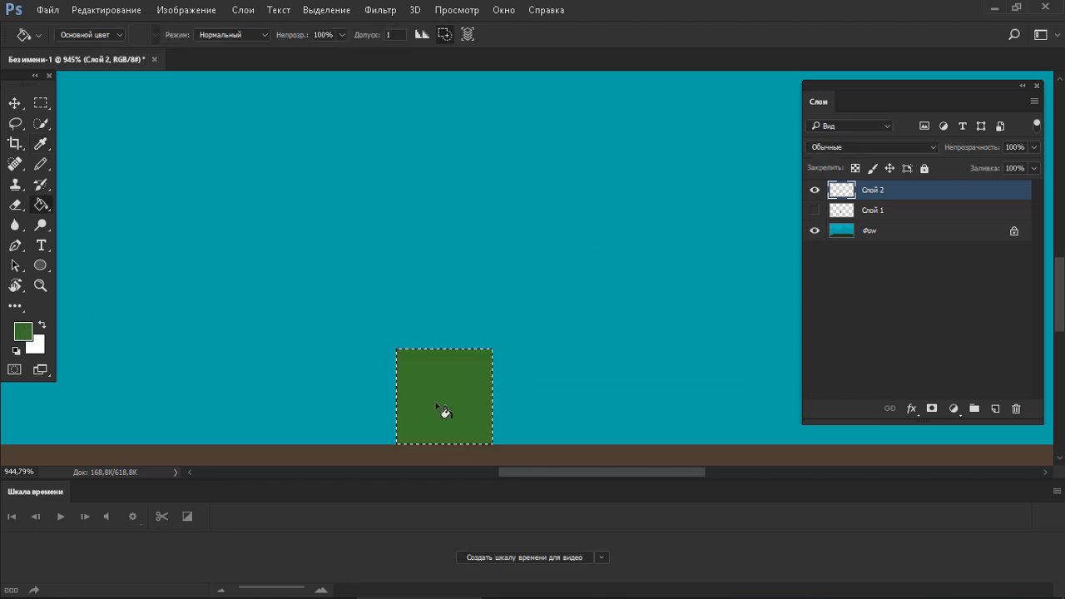
Adjust the green square with Hue/Saturation, setting saturation to +26 and lightness to -17, and deselect it.
{"action": "key", "text": "ctrl+d"}
{"action": "key", "text": "ctrl+shift+d"}
{"action": "key", "text": "ctrl+u"}
{"action": "left_click", "coordinate": [466, 282]}
{"action": "left_click_drag", "start_coordinate": [485, 255], "coordinate": [510, 247]}
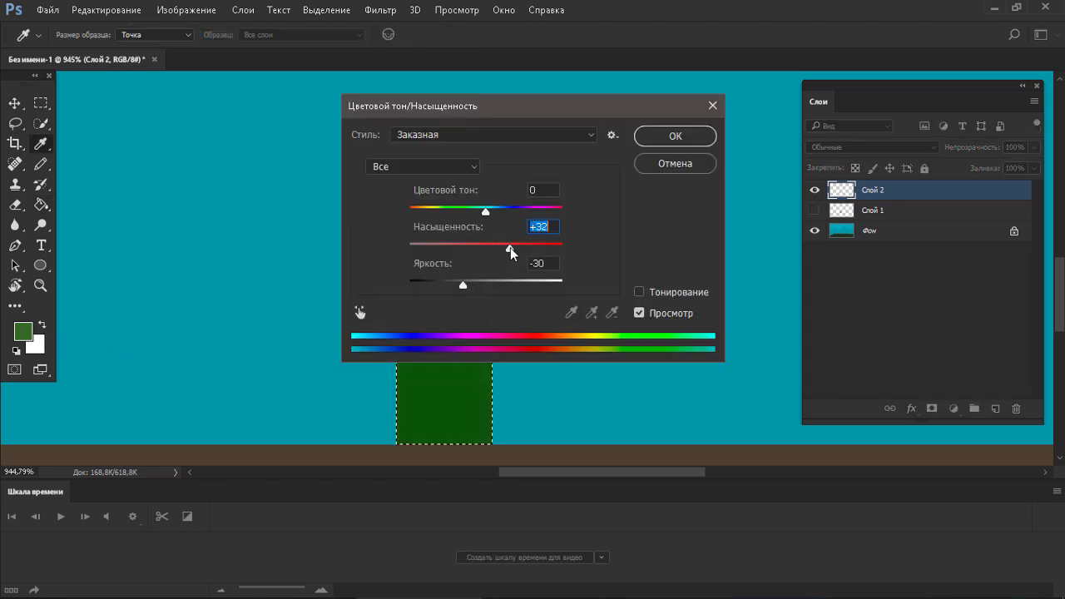
{"action": "left_click", "coordinate": [474, 282]}
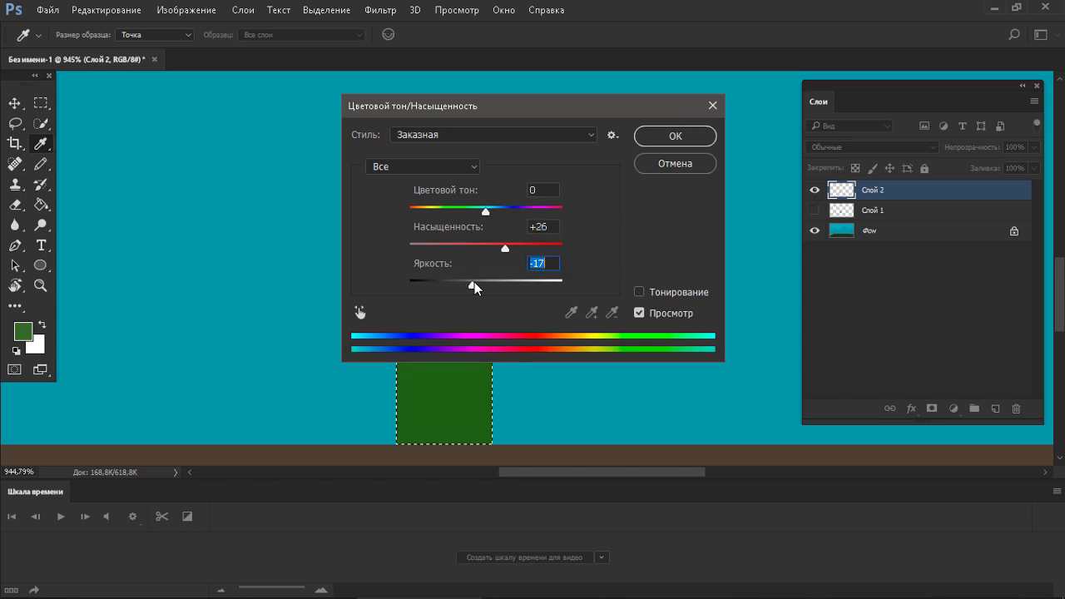
{"action": "left_click", "coordinate": [651, 138]}
{"action": "key", "text": "ctrl+d"}
Outline the green square with the 1-pixel Pencil in dark green #273c15 and draw two small eyes inside it.
{"action": "key", "text": "g"}
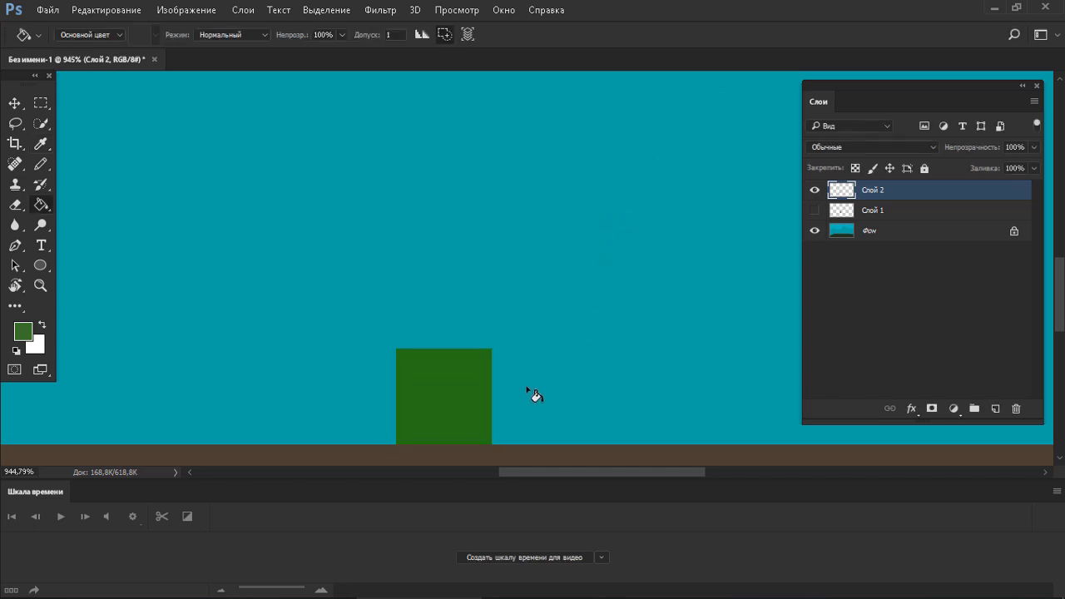
{"action": "key", "text": "i"}
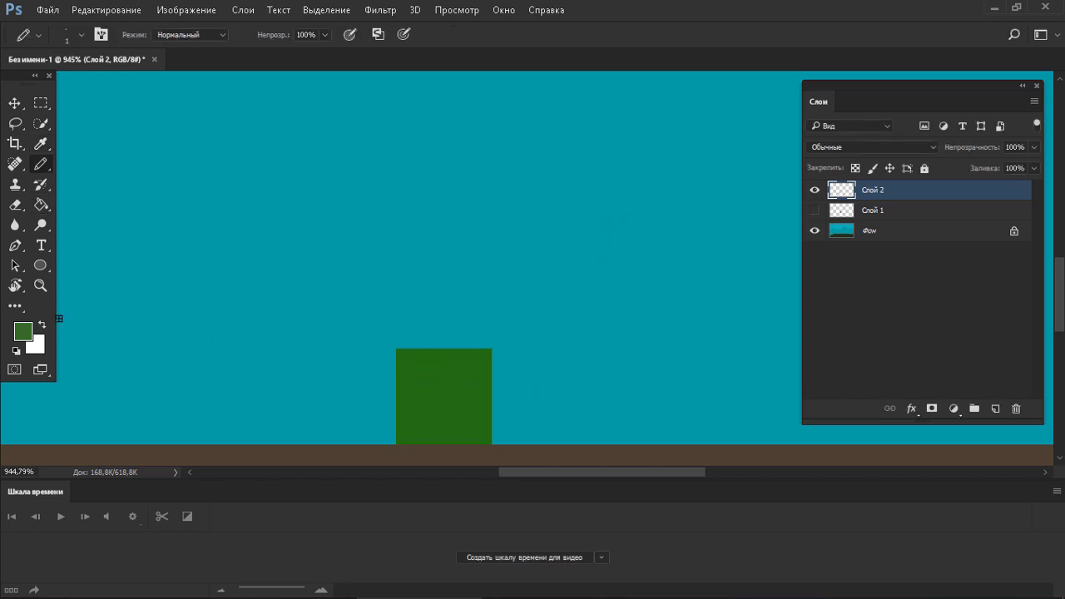
{"action": "left_click", "coordinate": [25, 331]}
{"action": "left_click", "coordinate": [450, 276]}
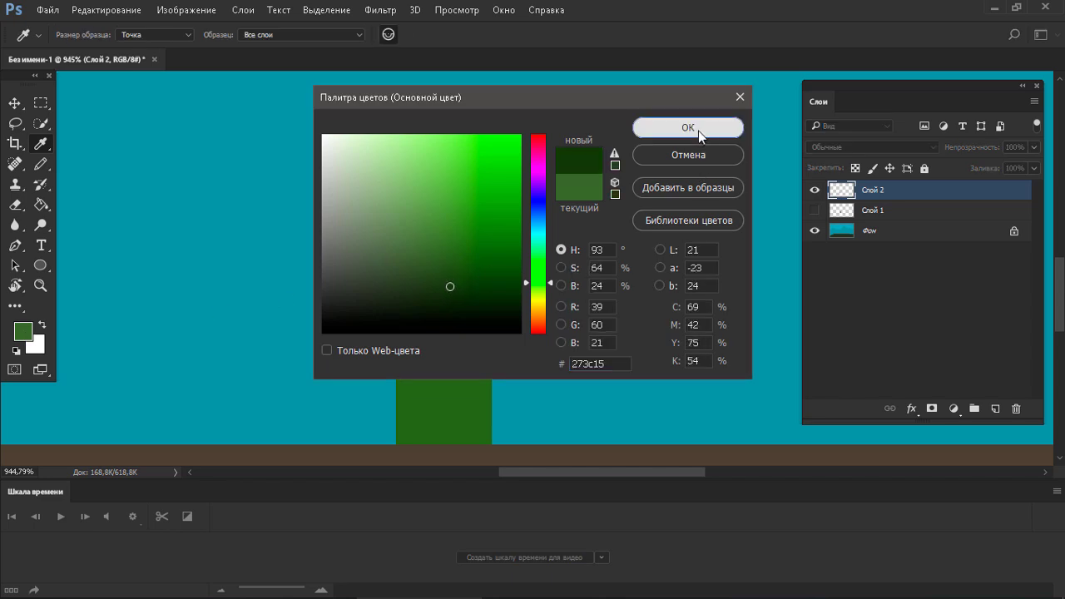
{"action": "left_click", "coordinate": [698, 131]}
{"action": "key", "text": "b"}
{"action": "mouse_move", "coordinate": [399, 440]}
{"action": "left_mouse_down"}
{"action": "mouse_move", "coordinate": [411, 361]}
{"action": "mouse_move", "coordinate": [401, 353]}
{"action": "mouse_move", "coordinate": [496, 362]}
{"action": "mouse_move", "coordinate": [489, 354]}
{"action": "mouse_move", "coordinate": [486, 441]}
{"action": "mouse_move", "coordinate": [407, 438]}
{"action": "left_mouse_up"}
{"action": "key", "text": "e"}
{"action": "left_click", "coordinate": [495, 352]}
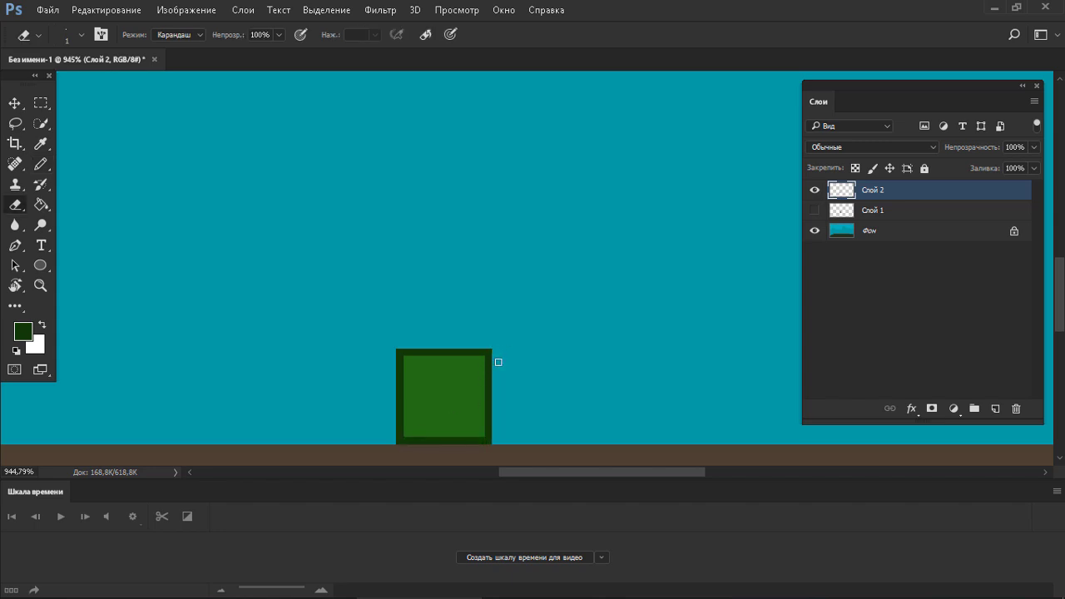
{"action": "key", "text": "b"}
{"action": "mouse_move", "coordinate": [450, 382]}
{"action": "left_mouse_down"}
{"action": "mouse_move", "coordinate": [473, 390]}
{"action": "mouse_move", "coordinate": [444, 389]}
{"action": "left_mouse_up"}
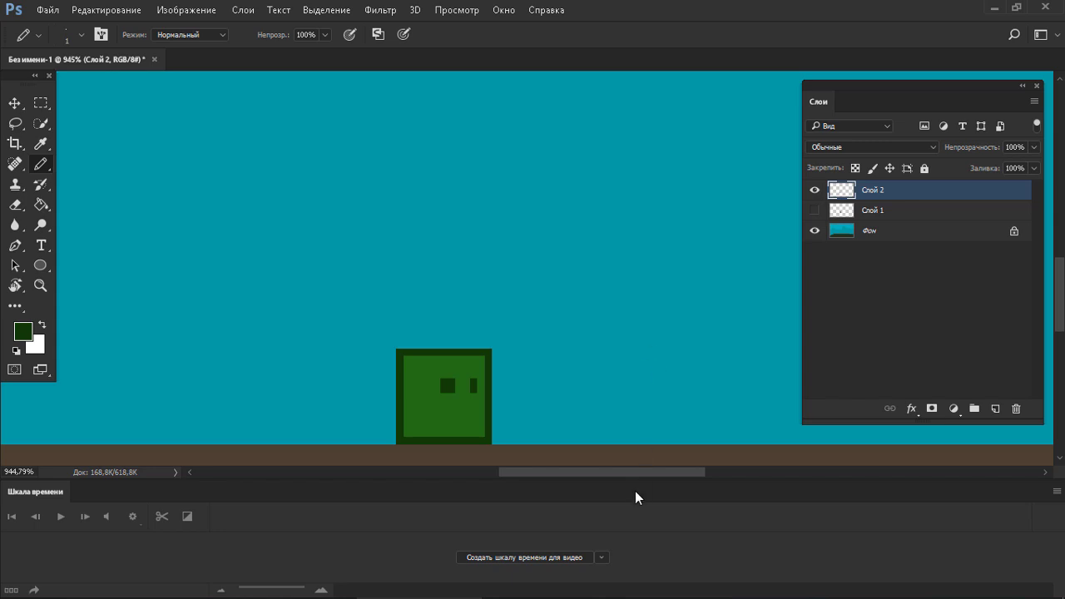
Create a frame animation timeline, add a second frame and make frame 2 active.
{"action": "left_click", "coordinate": [601, 557]}
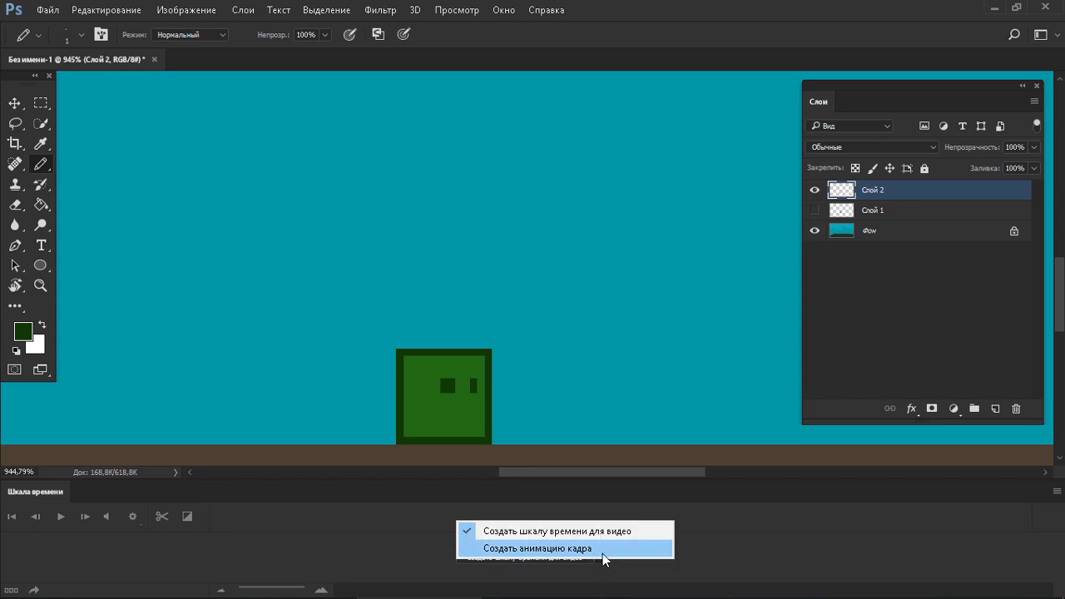
{"action": "left_click", "coordinate": [600, 551]}
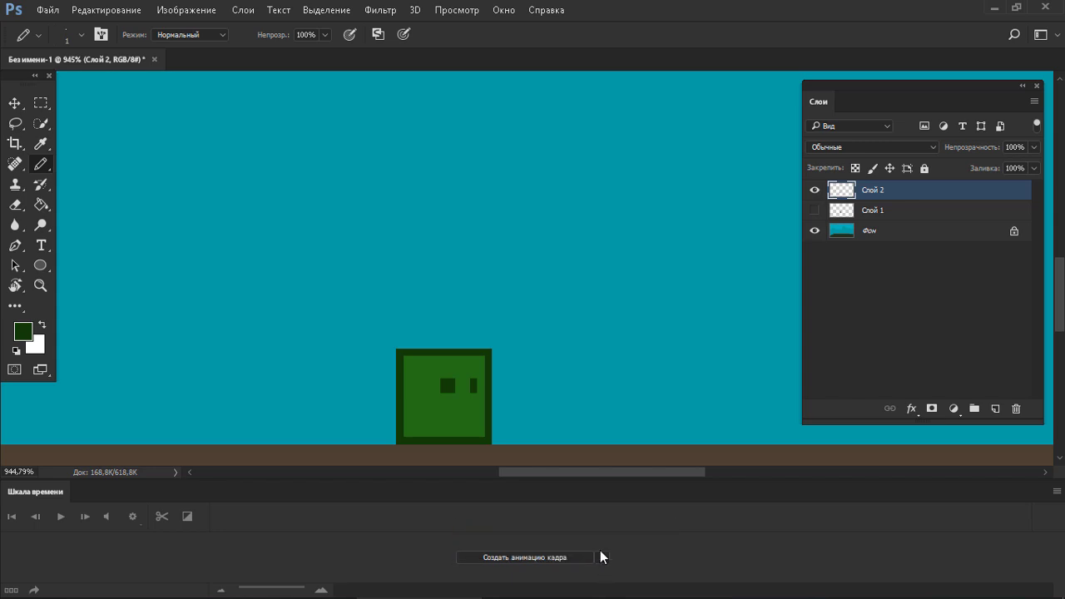
{"action": "left_click", "coordinate": [538, 558]}
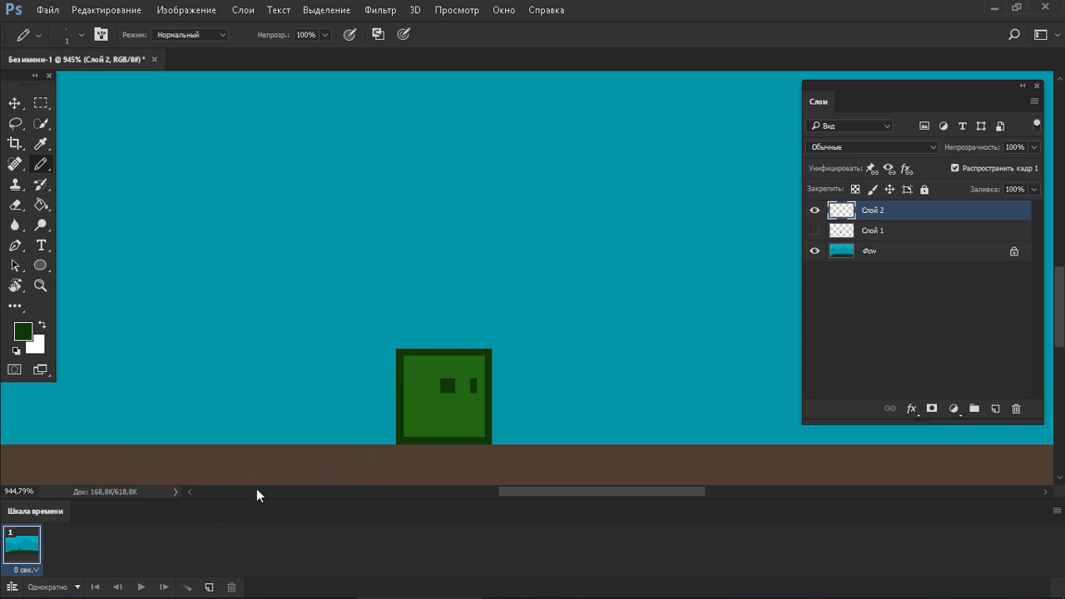
{"action": "left_click", "coordinate": [212, 588]}
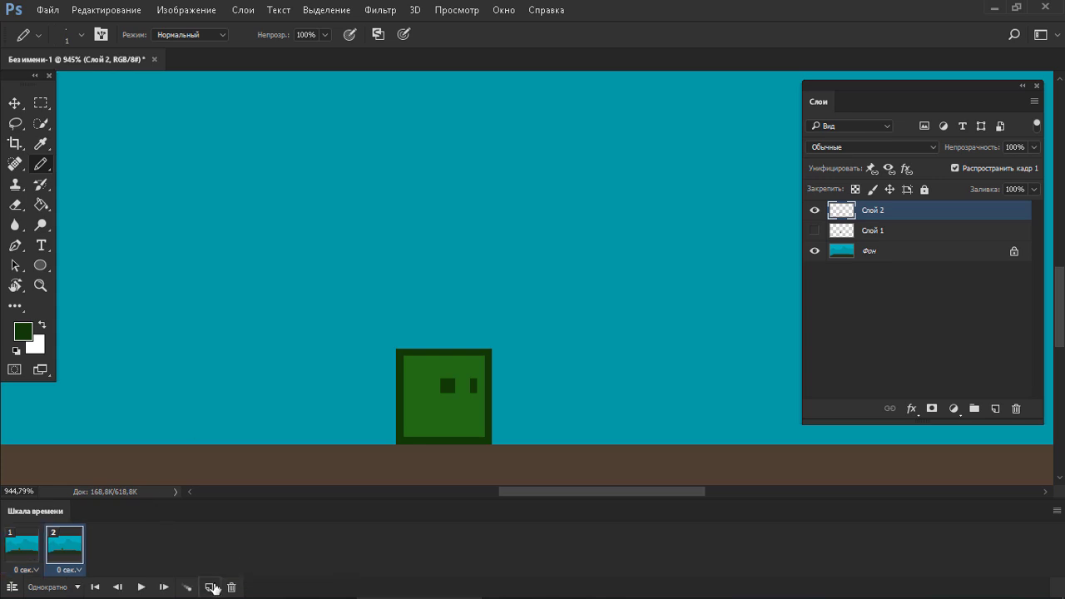
{"action": "left_click", "coordinate": [35, 551]}
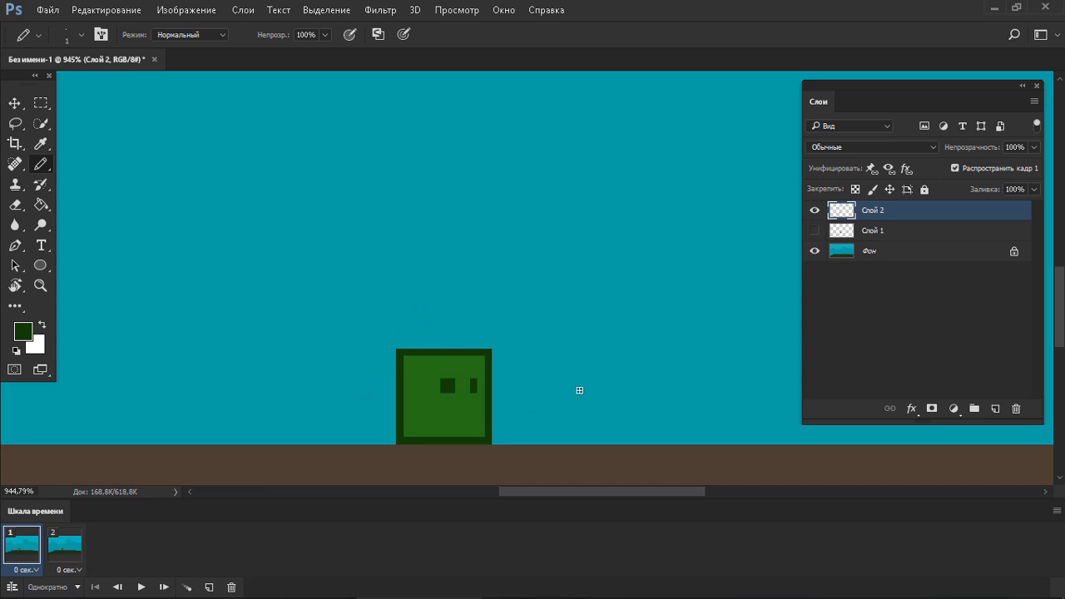
{"action": "left_click", "coordinate": [73, 541]}
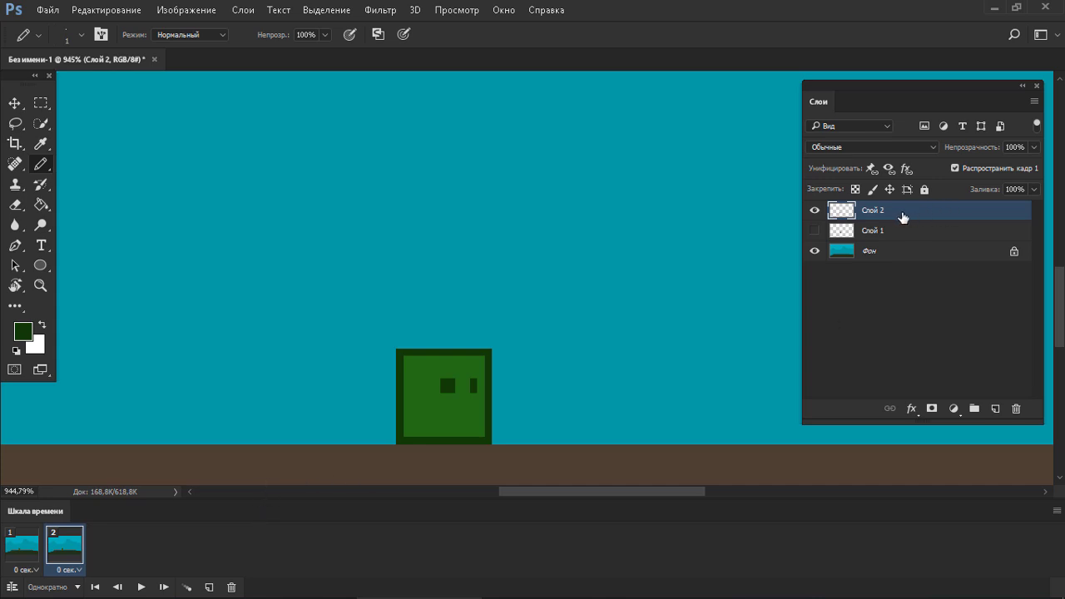
Duplicate layer Слой 2 and rename the copy "финал".
{"action": "key", "text": "ctrl+j"}
{"action": "double_click", "coordinate": [876, 212]}
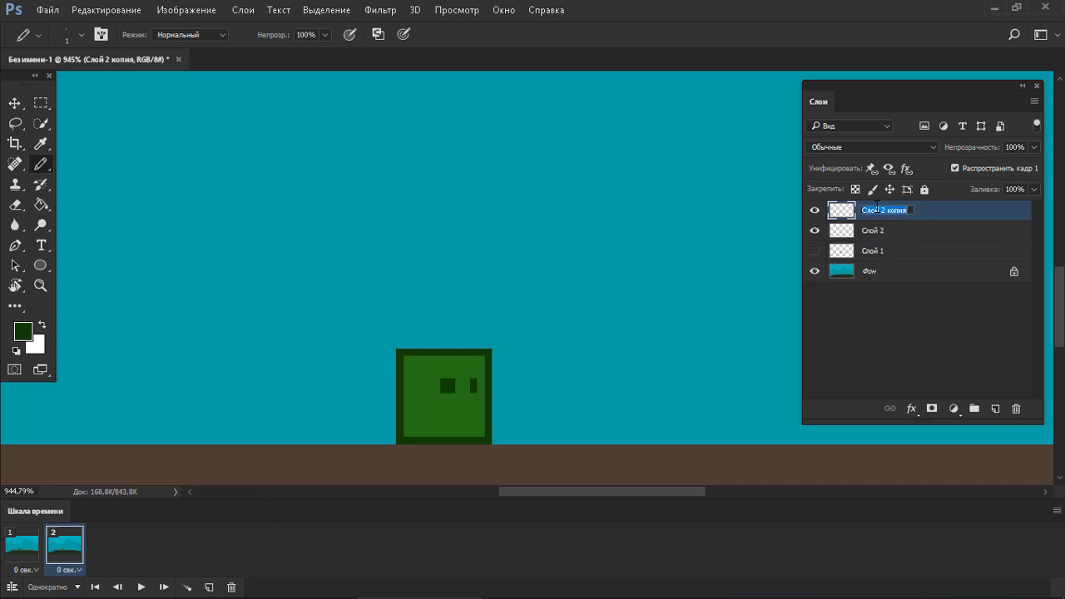
{"action": "type", "text": "финальн"}
{"action": "key", "text": "BackSpace"}
{"action": "key", "text": "BackSpace"}
{"action": "key", "text": "Return"}
Rename the original layer Слой 2 to "Старт".
{"action": "double_click", "coordinate": [874, 231]}
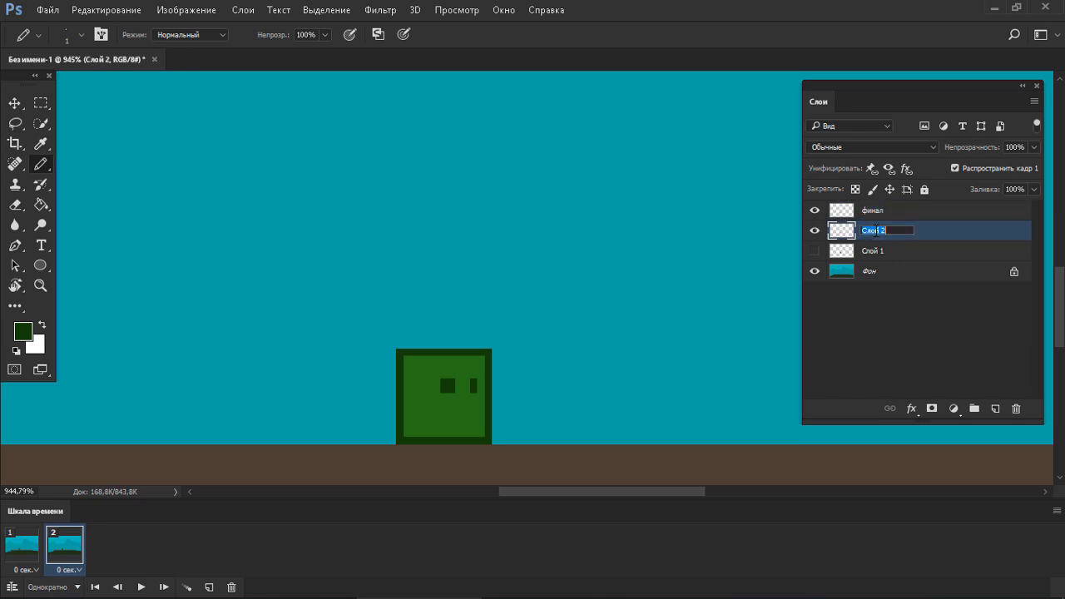
{"action": "type", "text": "Старт"}
{"action": "key", "text": "Return"}
Duplicate the Старт layer and rename the copy "Промежуточный".
{"action": "key", "text": "ctrl+j"}
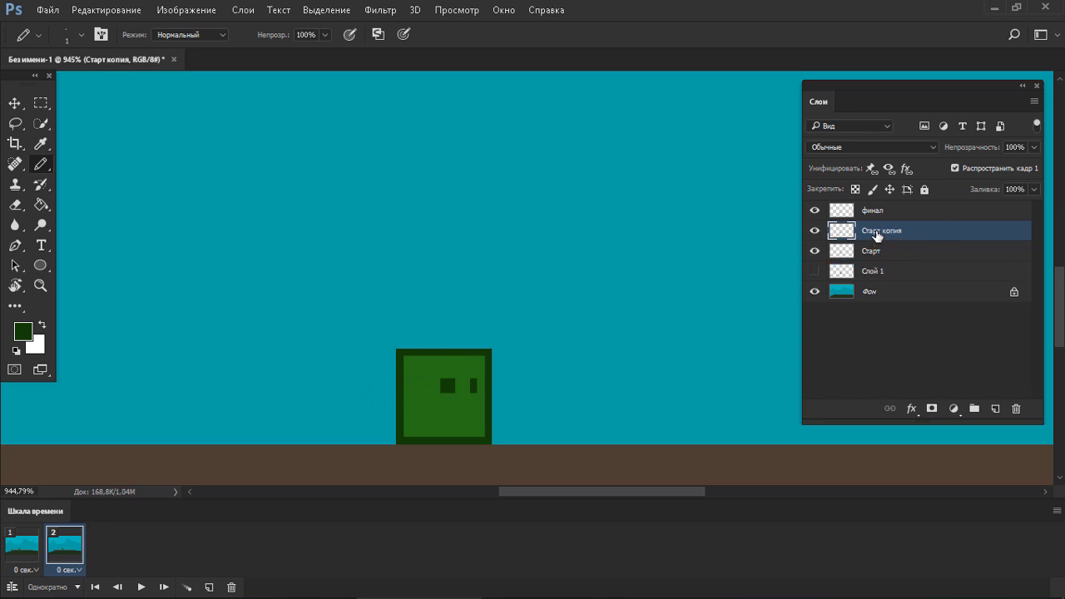
{"action": "double_click", "coordinate": [877, 233]}
{"action": "type", "text": "Промежуточный"}
{"action": "key", "text": "Return"}
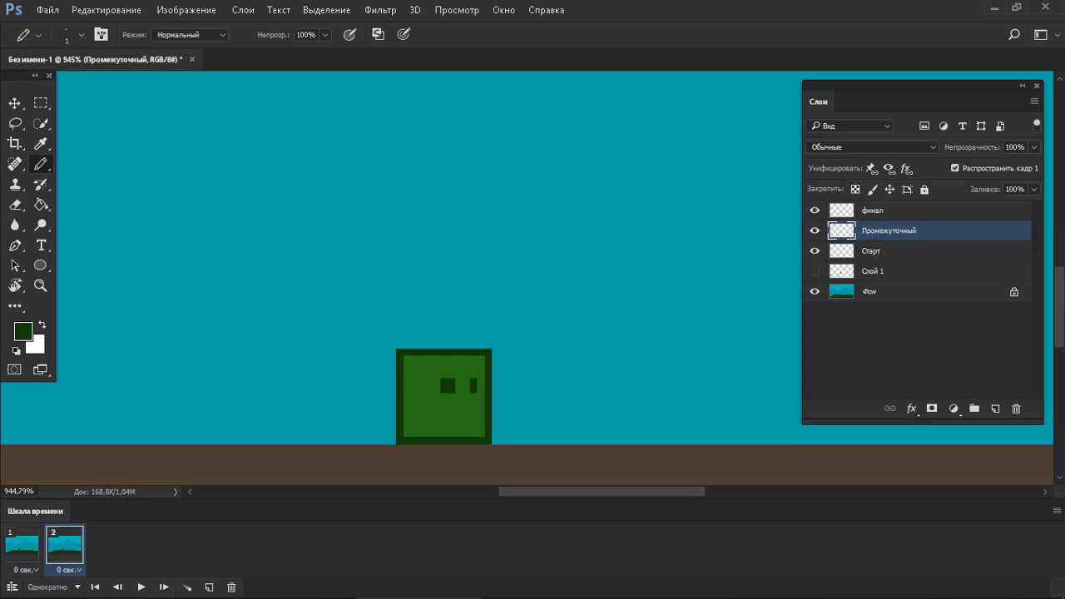
Add a third animation frame, and in frame 1 hide the Промежуточный and финал layers.
{"action": "left_click", "coordinate": [212, 587]}
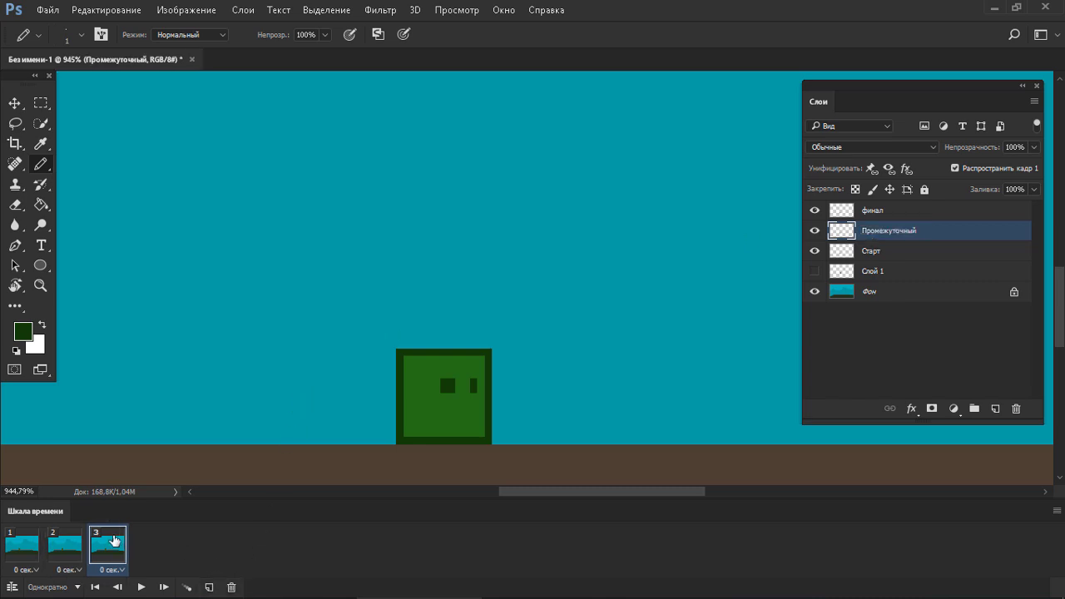
{"action": "left_click", "coordinate": [33, 552]}
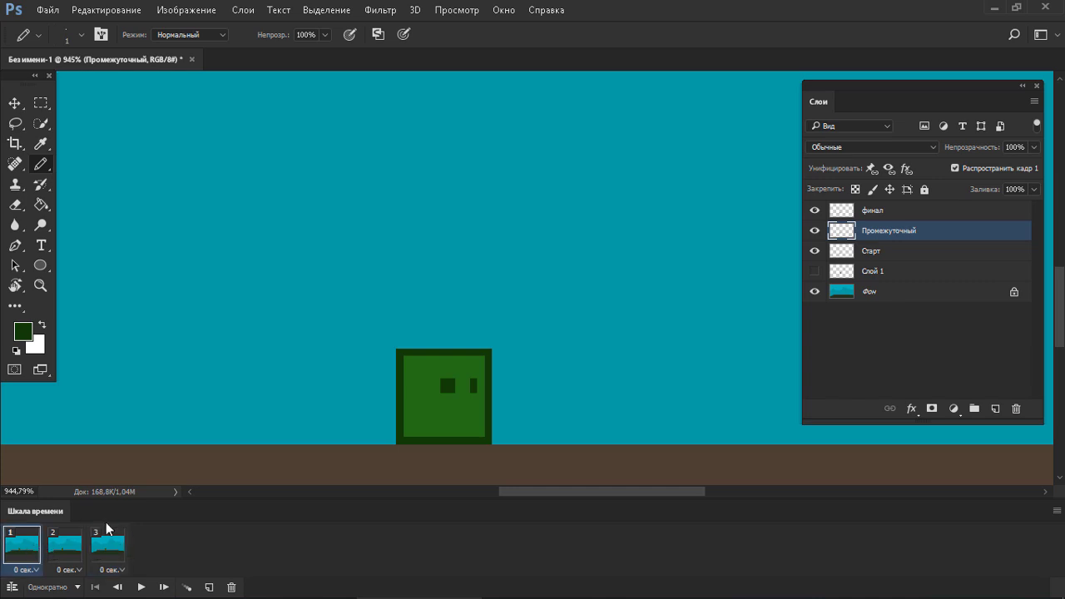
{"action": "left_click_drag", "start_coordinate": [815, 230], "coordinate": [815, 211]}
In frame 2, show the Промежуточный layer and hide the Старт layer.
{"action": "left_click", "coordinate": [82, 544]}
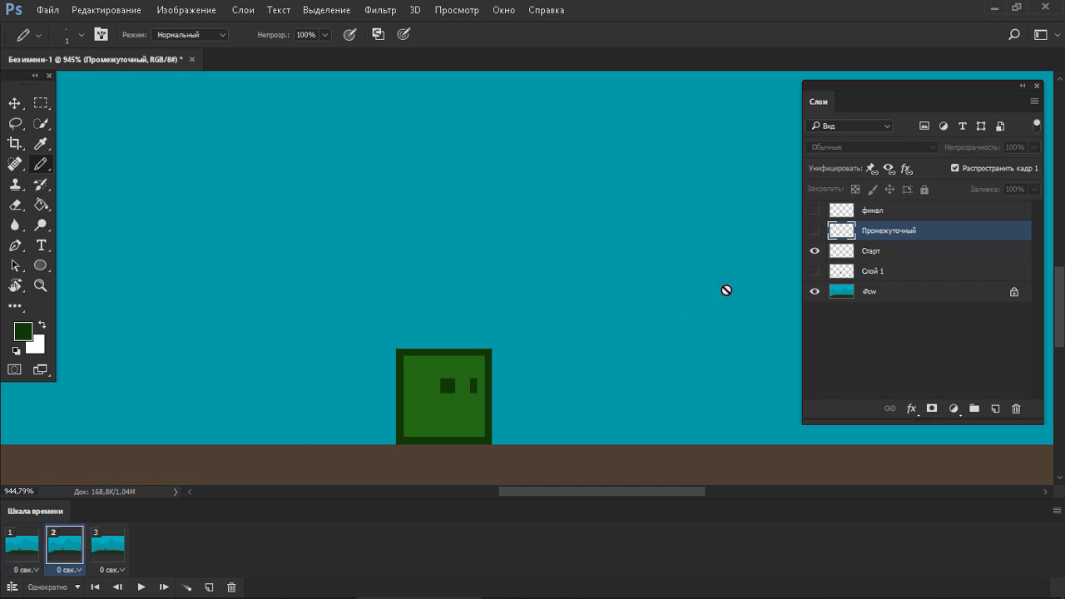
{"action": "left_click", "coordinate": [814, 230]}
{"action": "left_click", "coordinate": [815, 251]}
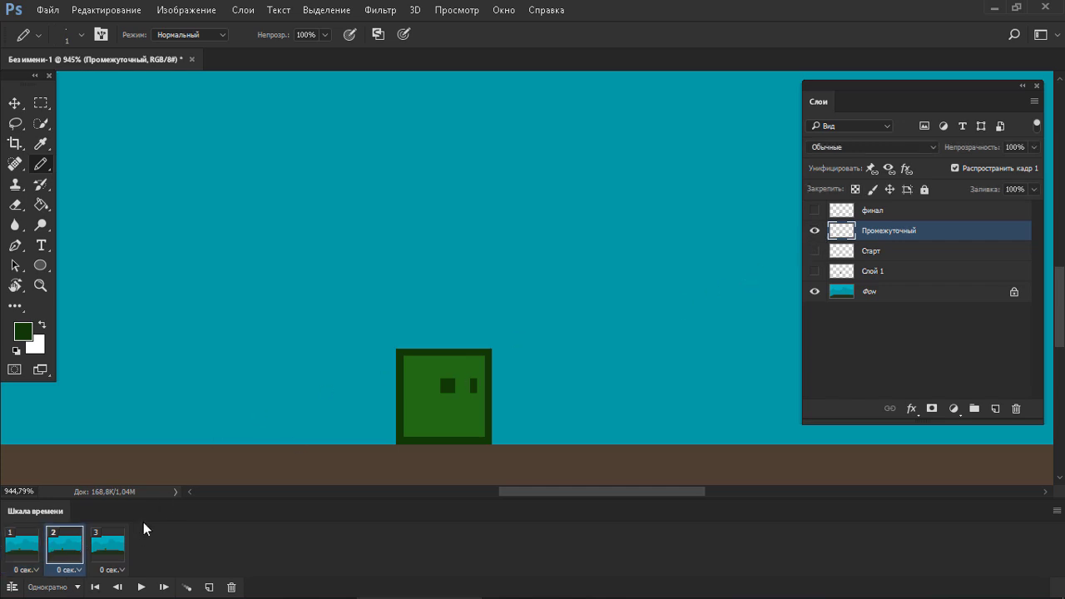
In frame 3, show the финал layer and hide the Старт layer.
{"action": "left_click", "coordinate": [108, 545]}
{"action": "left_click", "coordinate": [814, 211]}
{"action": "left_click", "coordinate": [815, 250]}
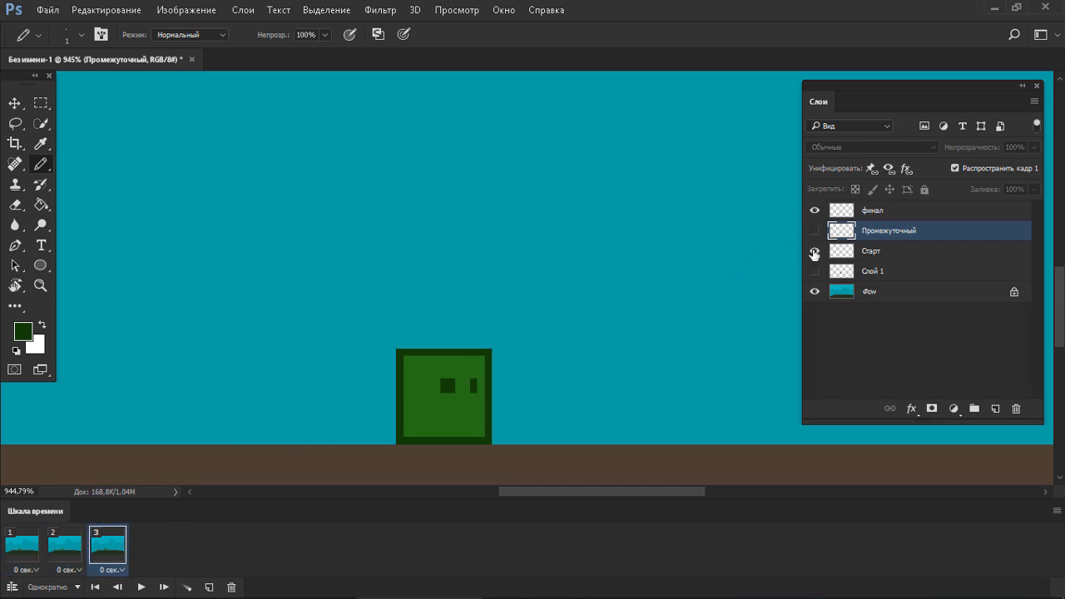
In frame 2, squash the green square on Промежуточный by shifting its upper part down 3 pixels, and compare the three frames.
{"action": "left_click", "coordinate": [78, 543]}
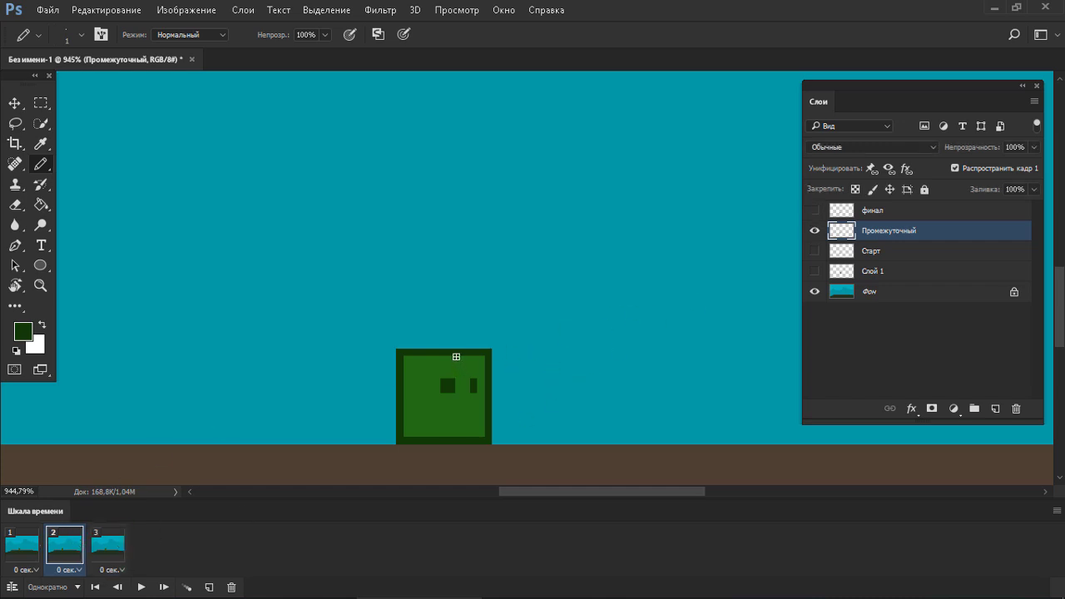
{"action": "key", "text": "m"}
{"action": "left_click_drag", "start_coordinate": [388, 326], "coordinate": [522, 408]}
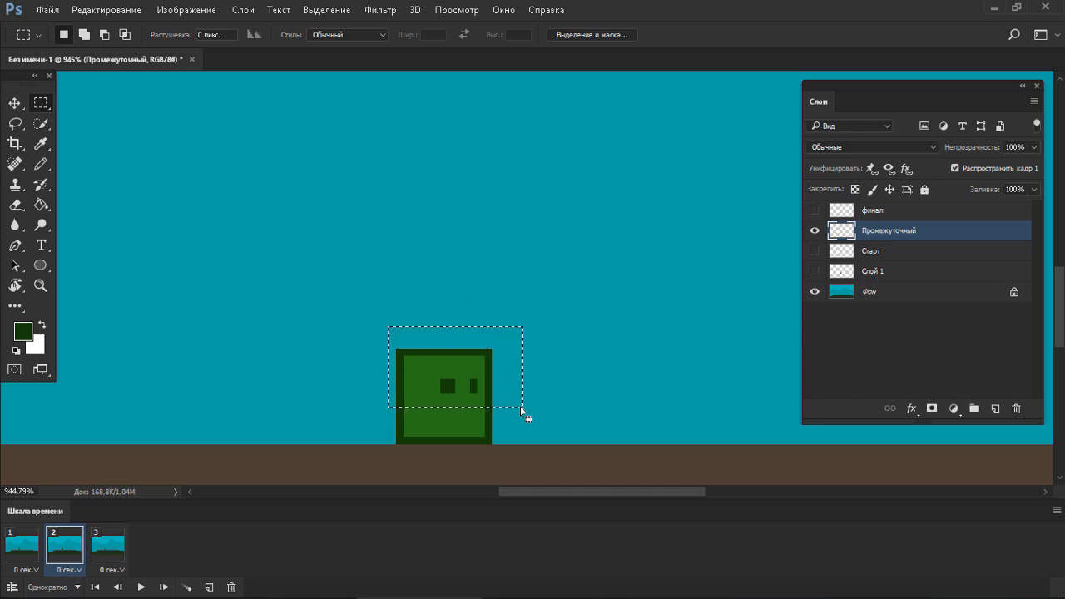
{"action": "key", "text": "ctrl+Down"}
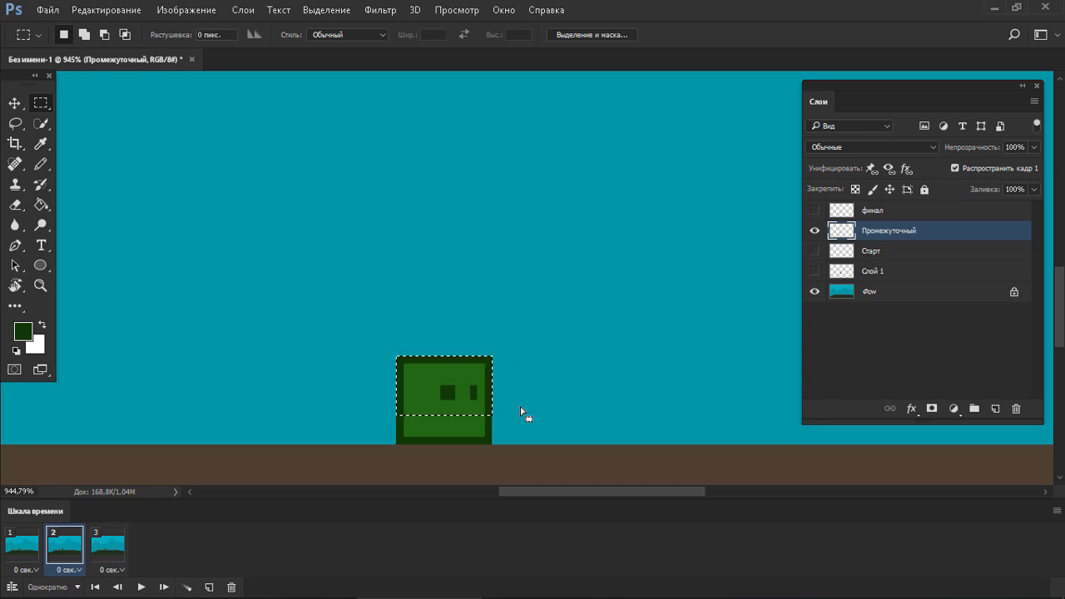
{"action": "key", "text": "ctrl+Down"}
{"action": "key", "text": "ctrl+Down"}
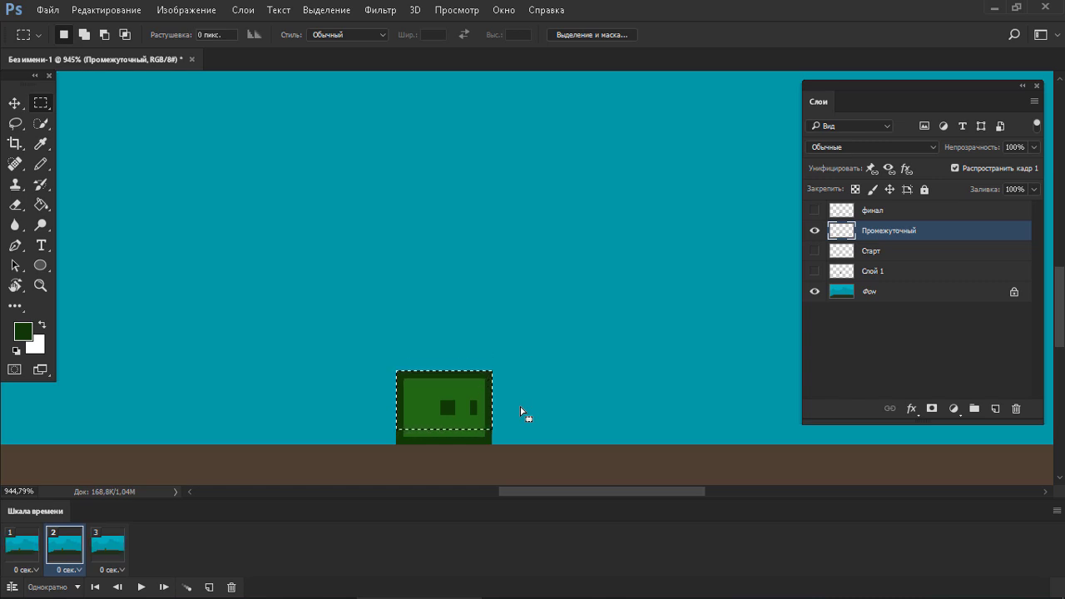
{"action": "key", "text": "ctrl+d"}
{"action": "left_click", "coordinate": [29, 542]}
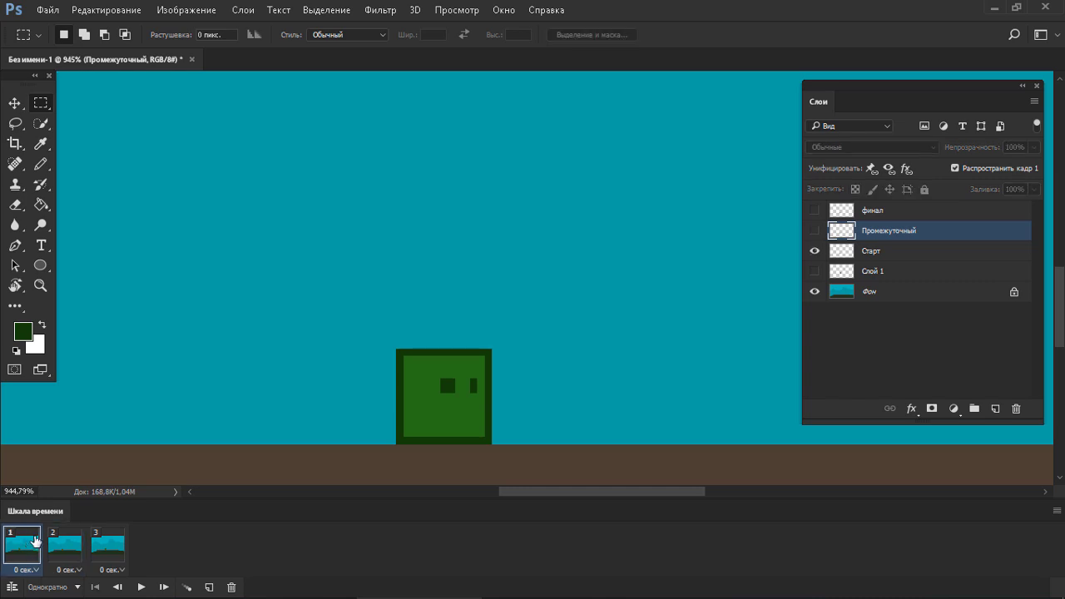
{"action": "left_click", "coordinate": [67, 551]}
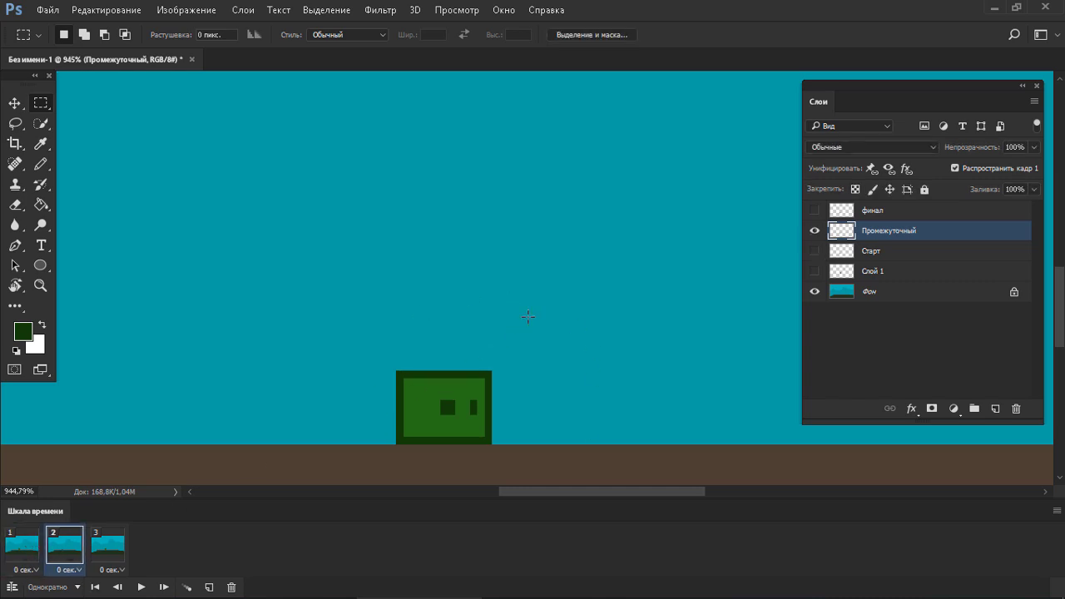
{"action": "left_click", "coordinate": [110, 556]}
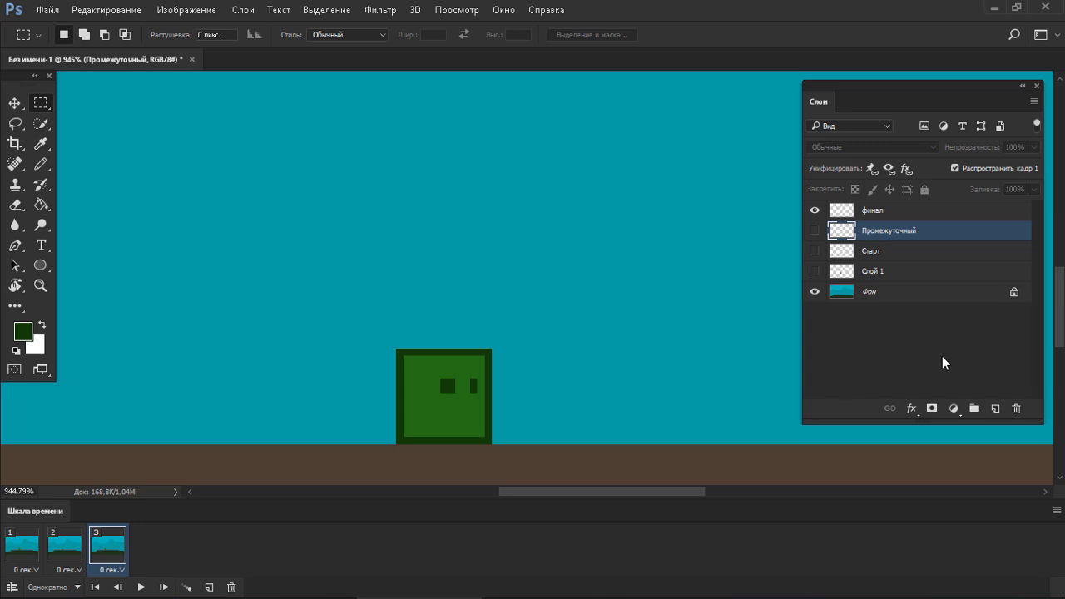
Add a new layer above Промежуточный and duplicate animation frame 2 as a new frame 3.
{"action": "left_click", "coordinate": [996, 408]}
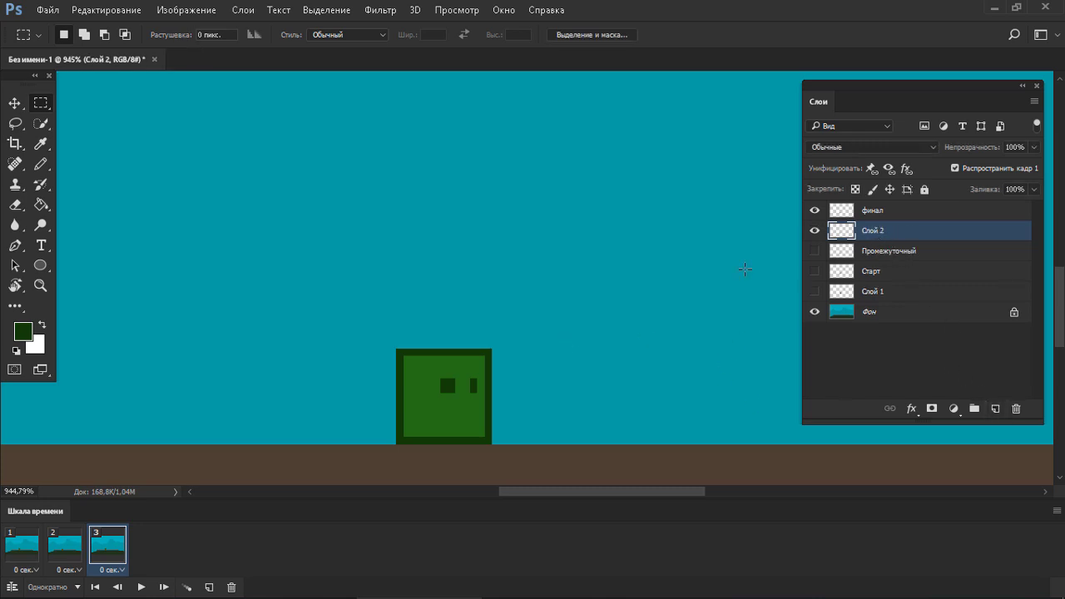
{"action": "left_click", "coordinate": [72, 546]}
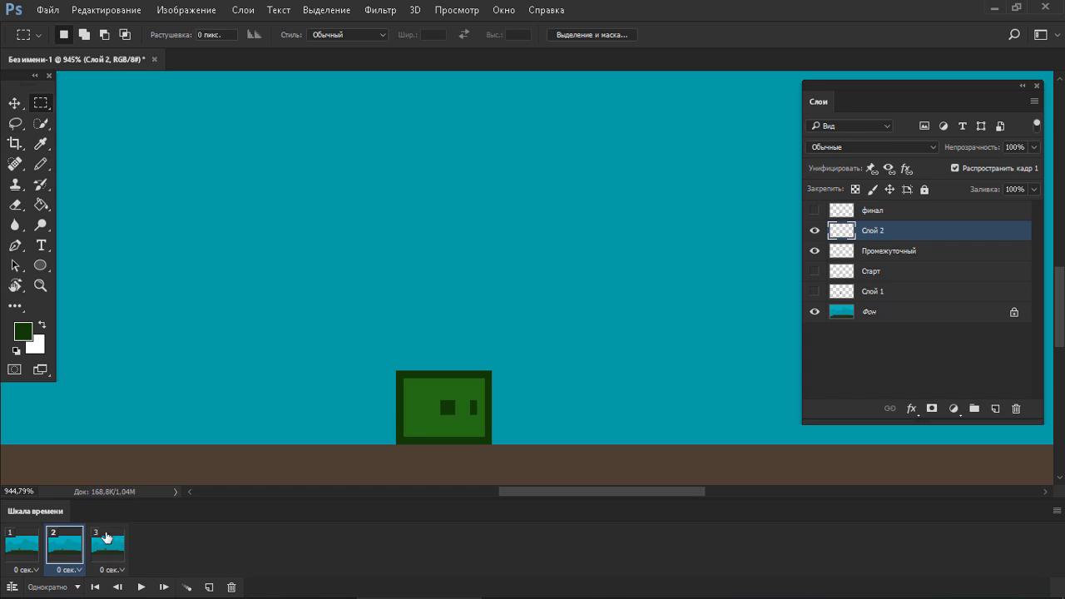
{"action": "left_click", "coordinate": [209, 588]}
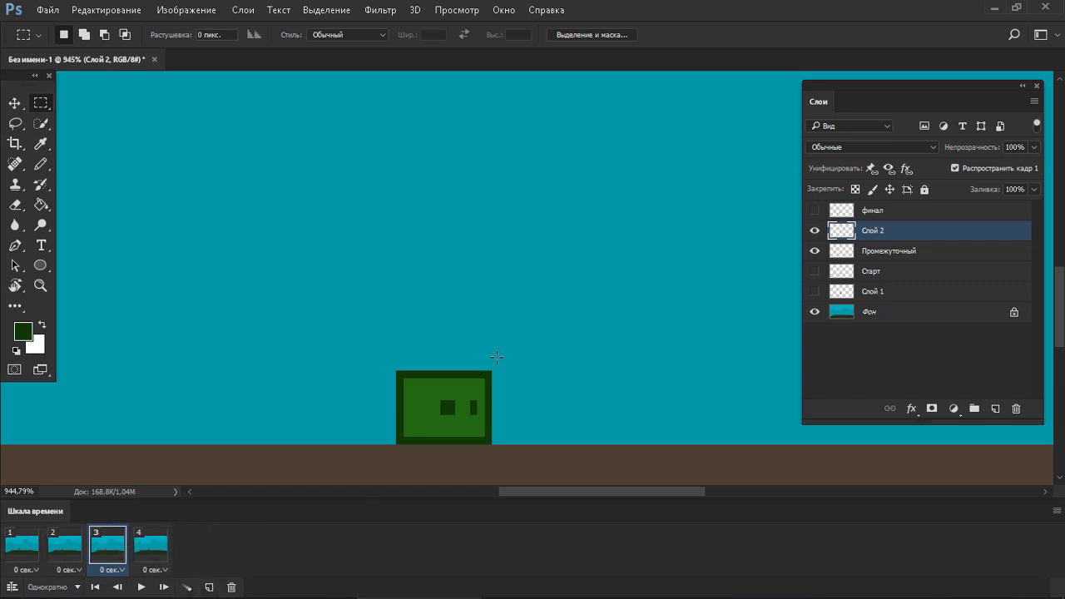
Try to move the upper part of the squashed square with the empty Слой 2 layer active in frame 3.
{"action": "left_click_drag", "start_coordinate": [389, 349], "coordinate": [514, 422]}
{"action": "left_click", "coordinate": [472, 407], "text": "ctrl"}
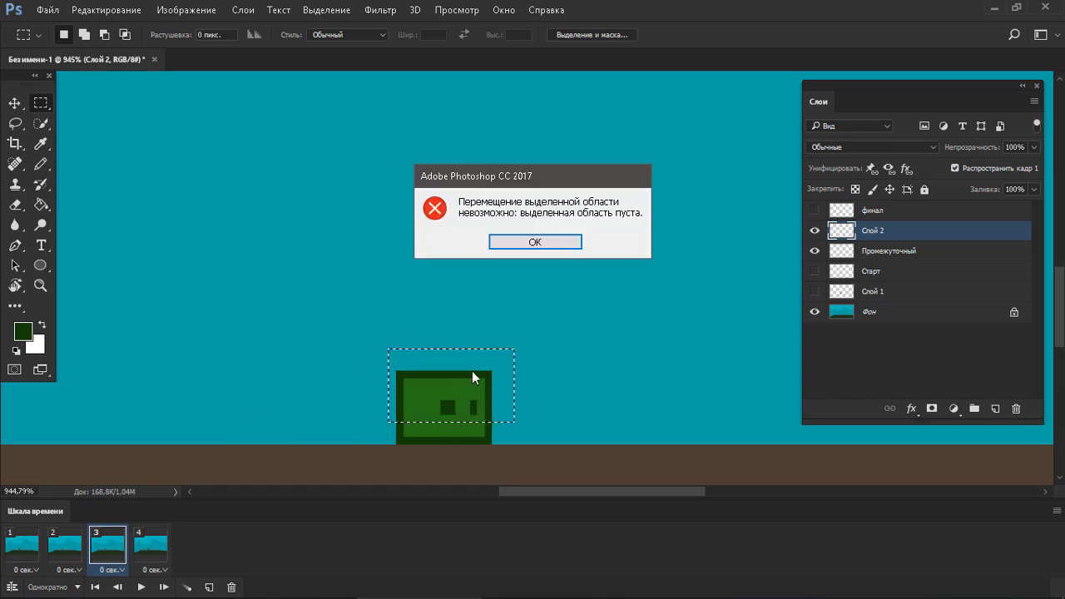
{"action": "left_click", "coordinate": [488, 241]}
In frame 3, hide Промежуточный and put a copy of it named Промежуточный 2 in place of Слой 2.
{"action": "left_click", "coordinate": [816, 251]}
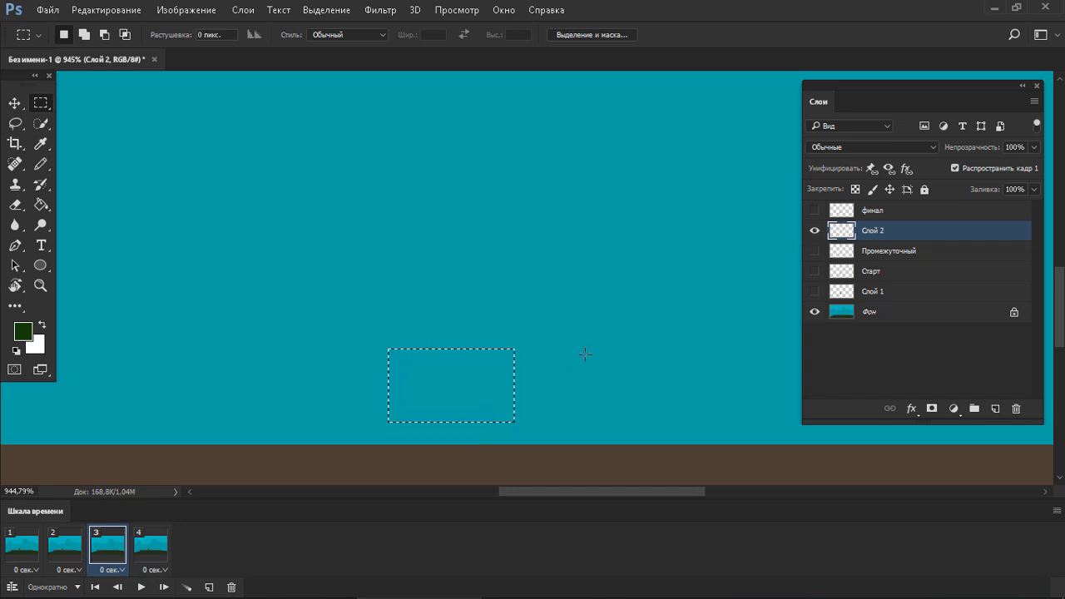
{"action": "left_click_drag", "start_coordinate": [855, 253], "coordinate": [806, 216]}
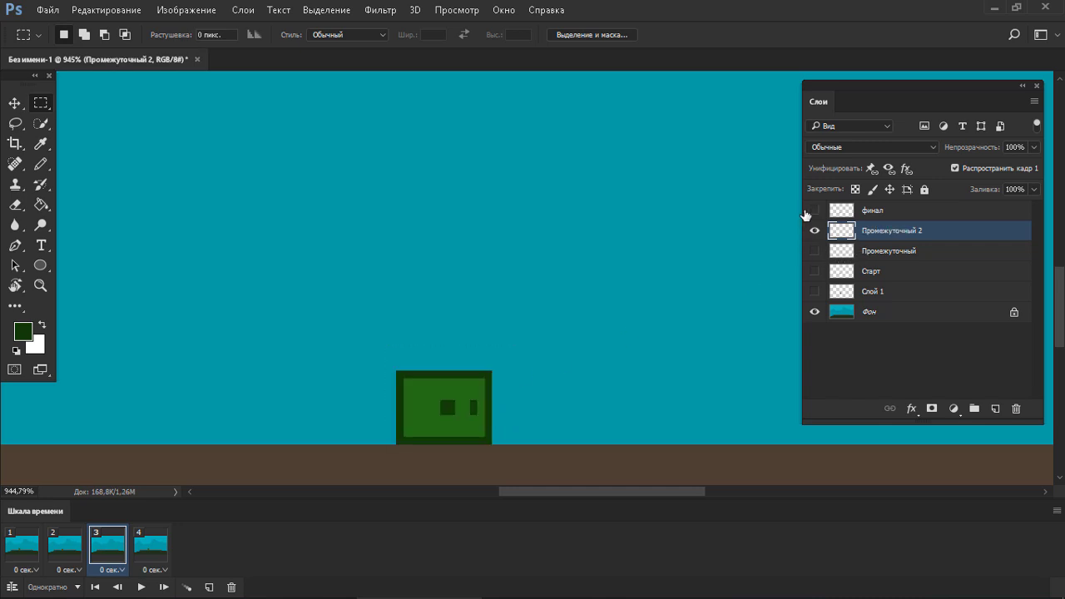
In frame 3, stretch the square on Промежуточный 2 upward by 5 pixels with the gap filled, and compare the four frames.
{"action": "mouse_move", "coordinate": [345, 316]}
{"action": "left_mouse_down"}
{"action": "mouse_move", "coordinate": [537, 423]}
{"action": "mouse_move", "coordinate": [483, 359]}
{"action": "left_mouse_up"}
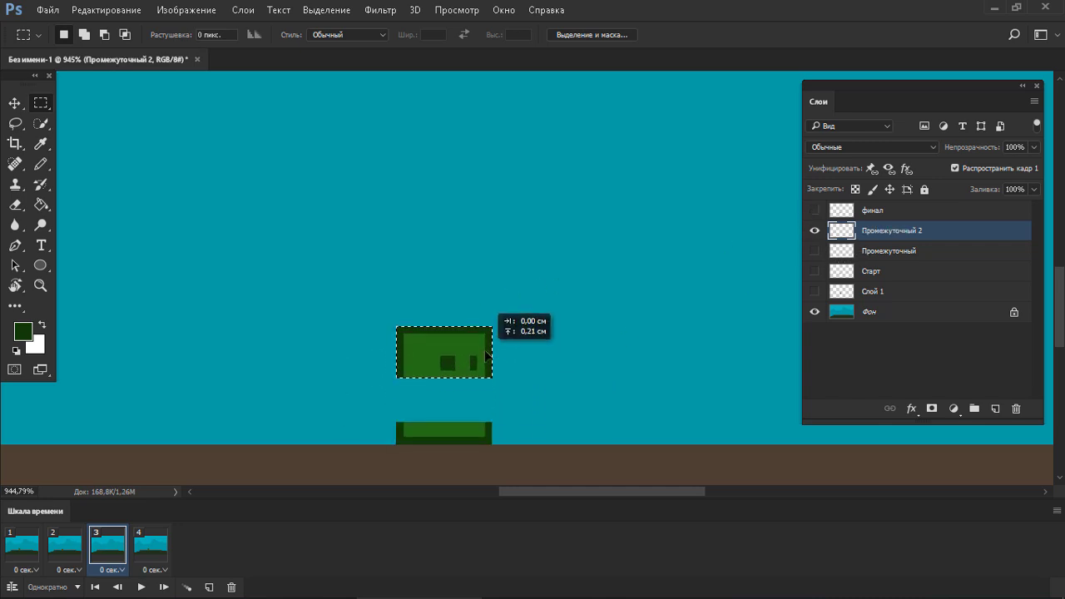
{"action": "left_click", "coordinate": [145, 549]}
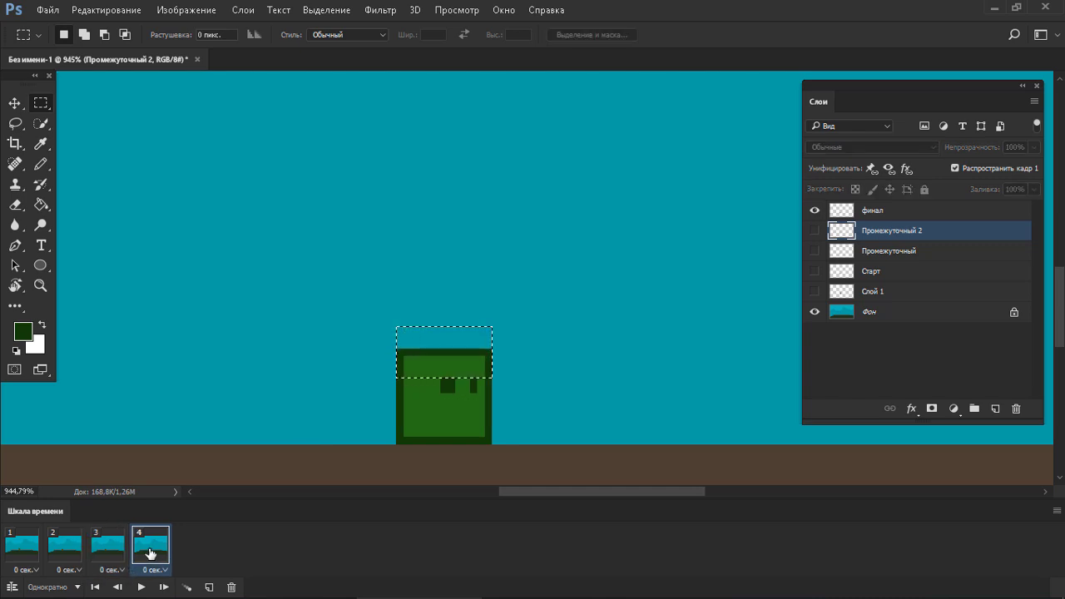
{"action": "left_click", "coordinate": [117, 551]}
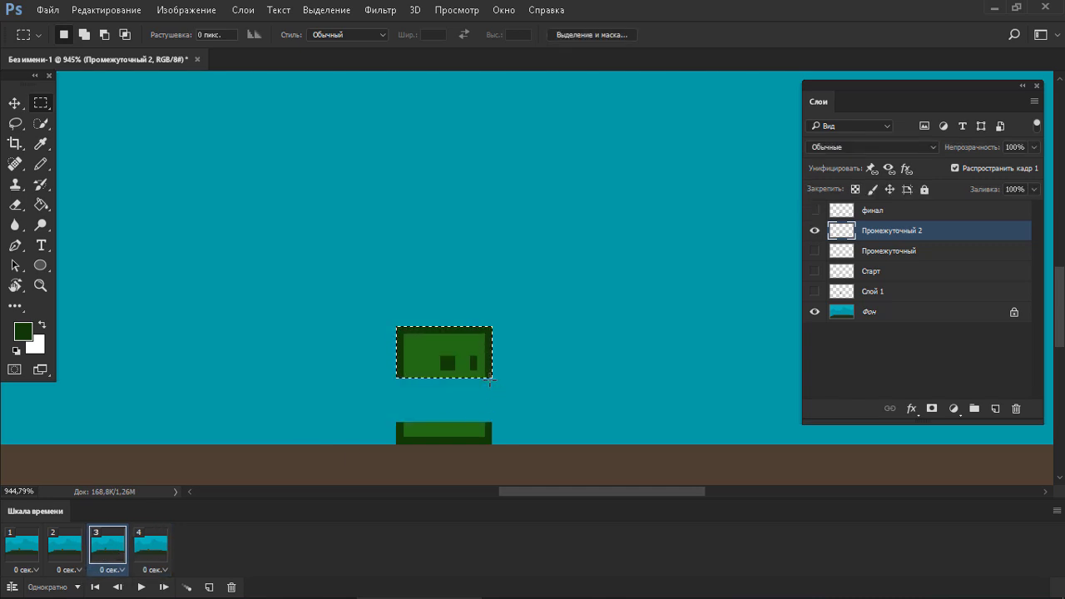
{"action": "key", "text": "ctrl+Down"}
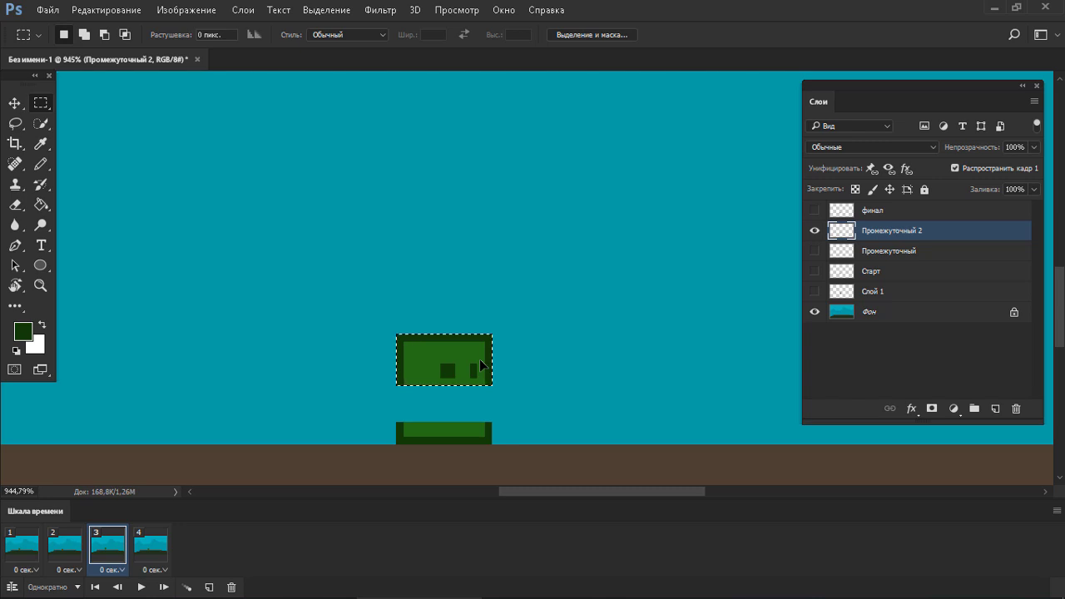
{"action": "key", "text": "ctrl+d"}
{"action": "mouse_move", "coordinate": [394, 419]}
{"action": "left_mouse_down"}
{"action": "mouse_move", "coordinate": [521, 440]}
{"action": "mouse_move", "coordinate": [491, 441]}
{"action": "mouse_move", "coordinate": [484, 389]}
{"action": "mouse_move", "coordinate": [485, 416]}
{"action": "left_mouse_up"}
{"action": "key", "text": "ctrl+d"}
{"action": "left_click", "coordinate": [38, 559]}
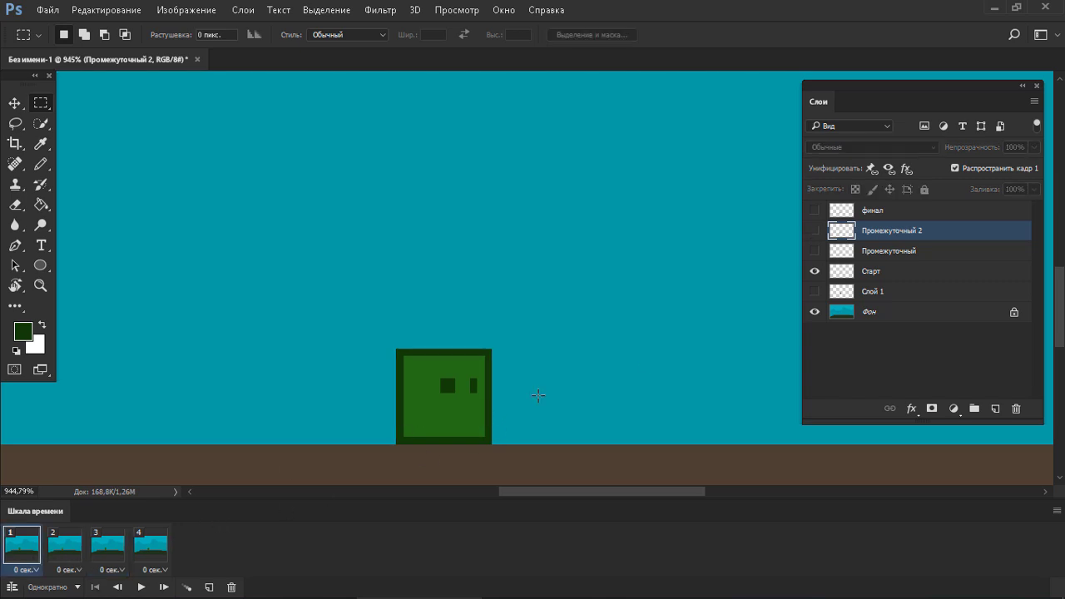
{"action": "left_click", "coordinate": [73, 544]}
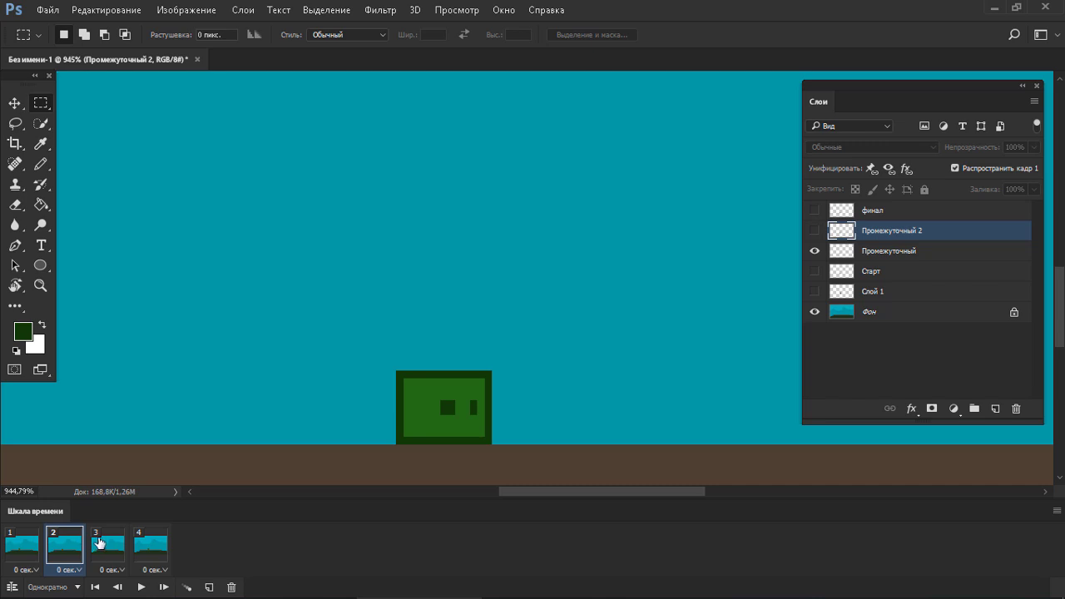
{"action": "left_click", "coordinate": [99, 542]}
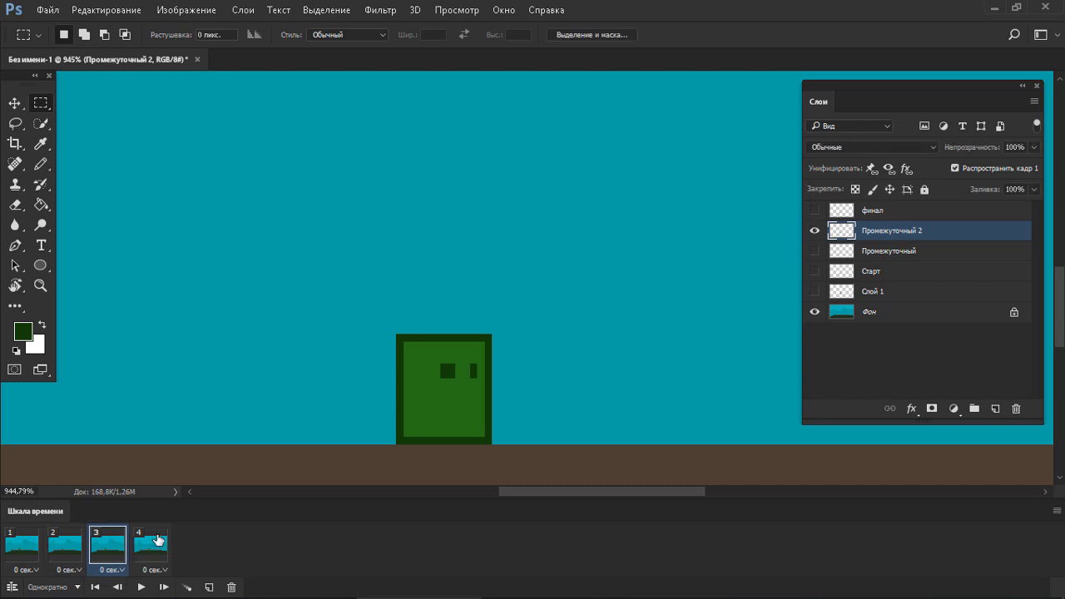
{"action": "left_click", "coordinate": [159, 544]}
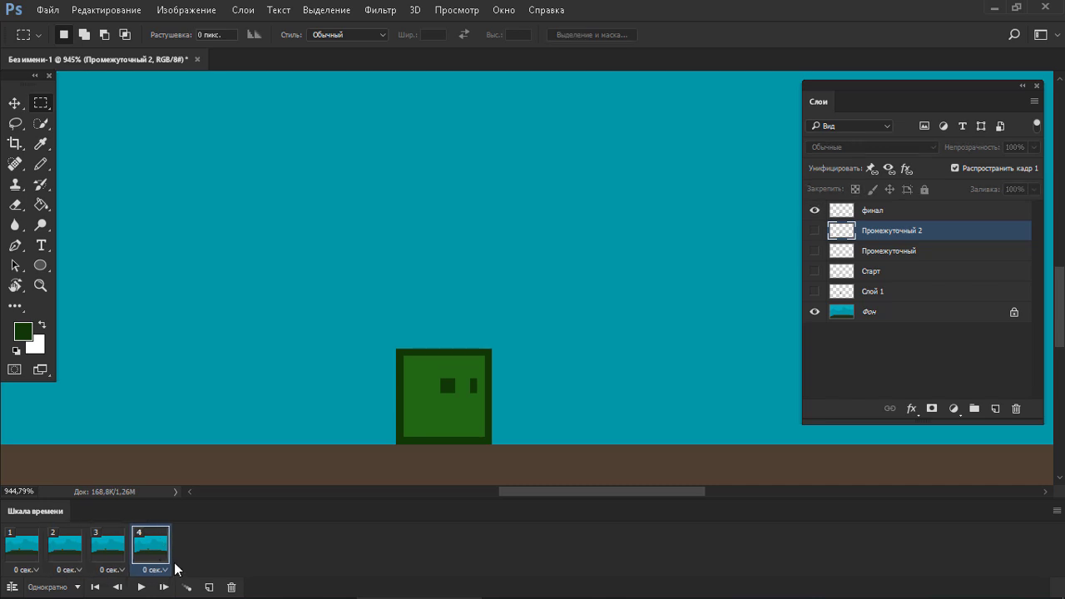
Set the animation looping to Постоянно and preview the playback.
{"action": "left_click", "coordinate": [140, 588]}
{"action": "left_click", "coordinate": [59, 589]}
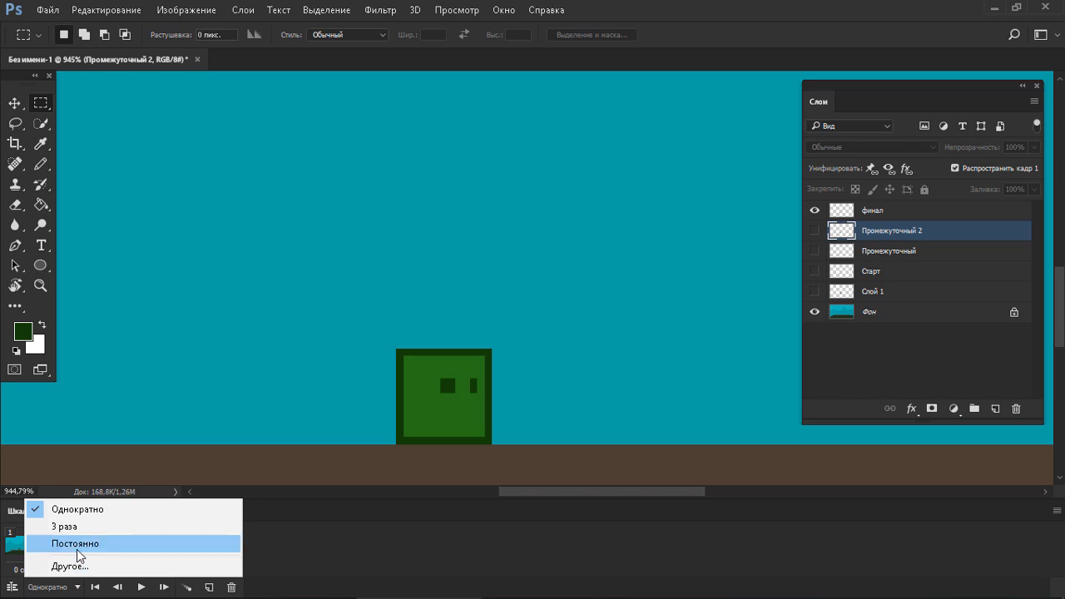
{"action": "left_click", "coordinate": [75, 545]}
{"action": "left_click", "coordinate": [140, 588]}
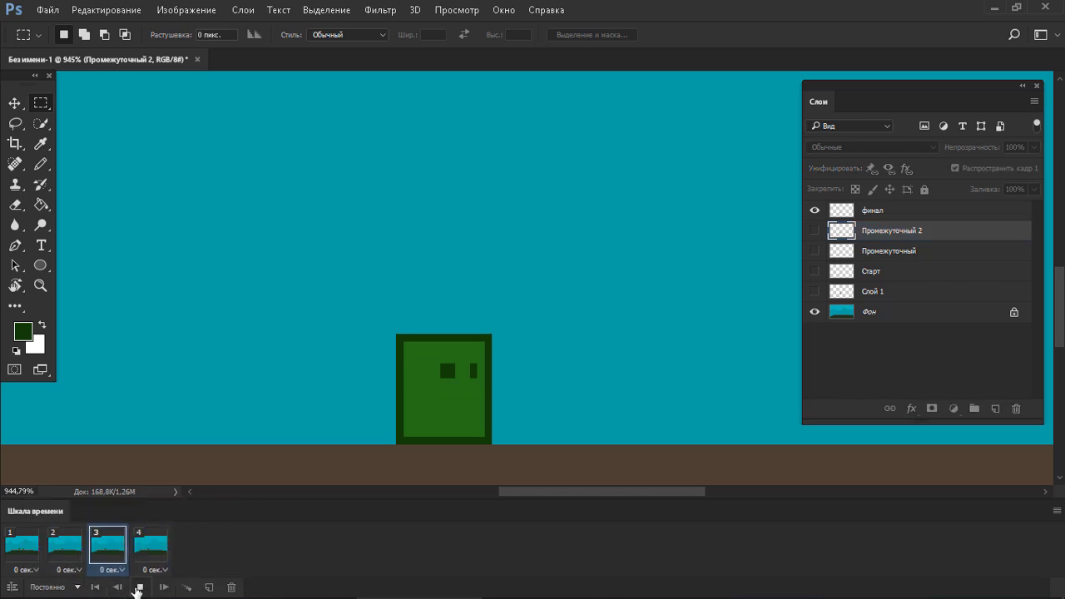
{"action": "left_click", "coordinate": [140, 589]}
Set the delay of all four frames to 0,1 сек. and preview the animation.
{"action": "left_click", "coordinate": [158, 565]}
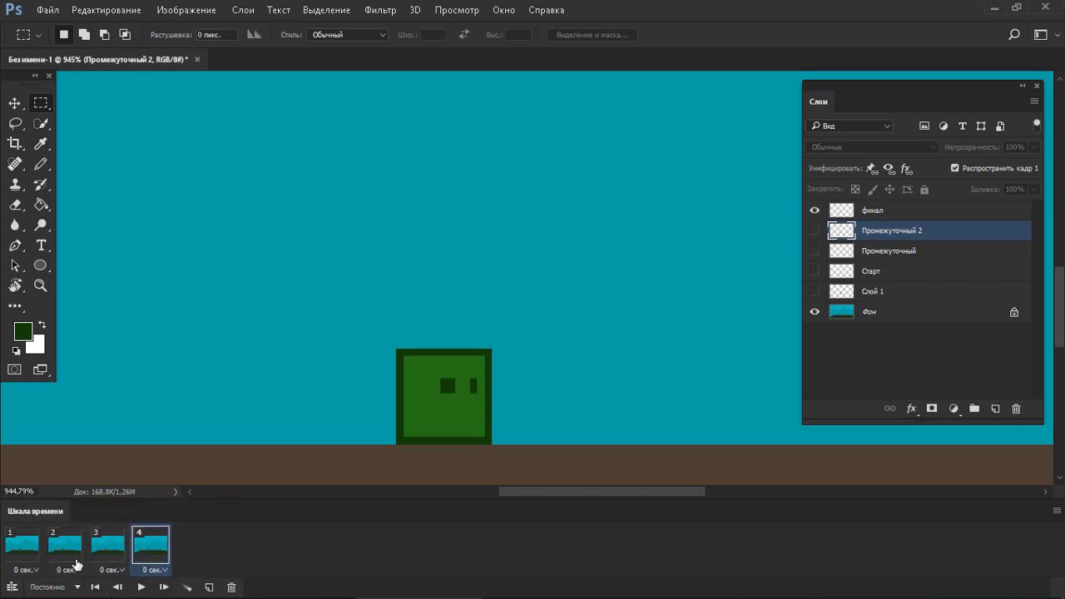
{"action": "left_click", "coordinate": [35, 565], "text": "shift"}
{"action": "left_click", "coordinate": [36, 567]}
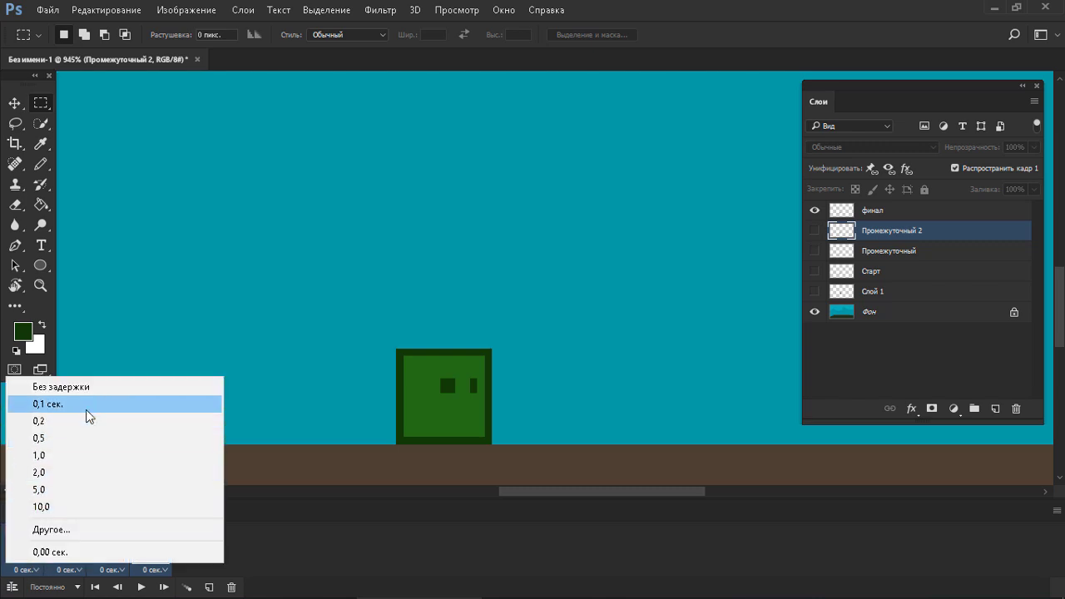
{"action": "left_click", "coordinate": [86, 409]}
{"action": "left_click", "coordinate": [141, 587]}
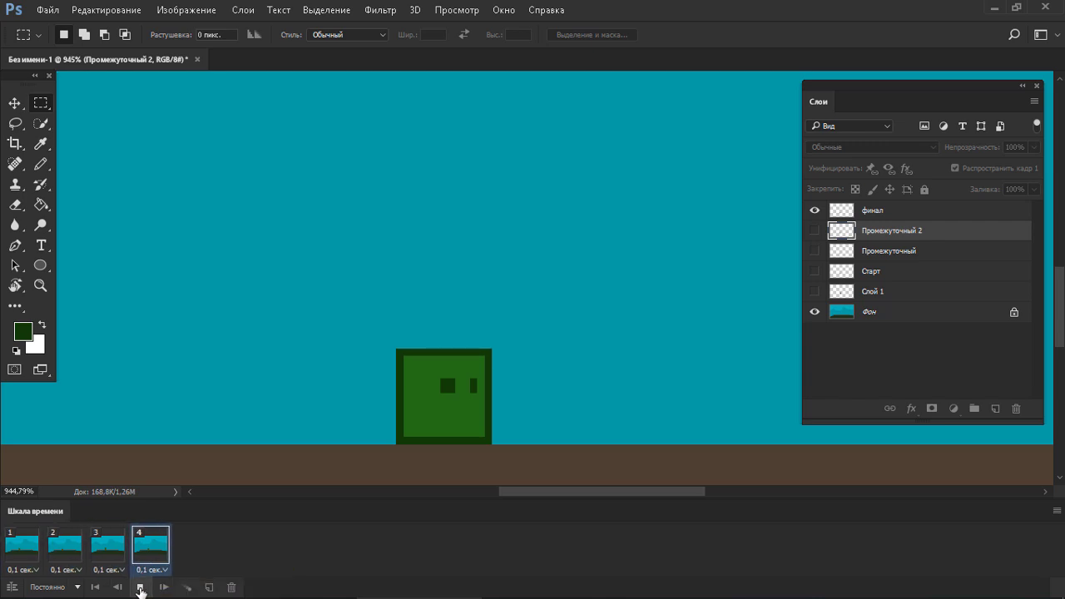
{"action": "left_click", "coordinate": [140, 587]}
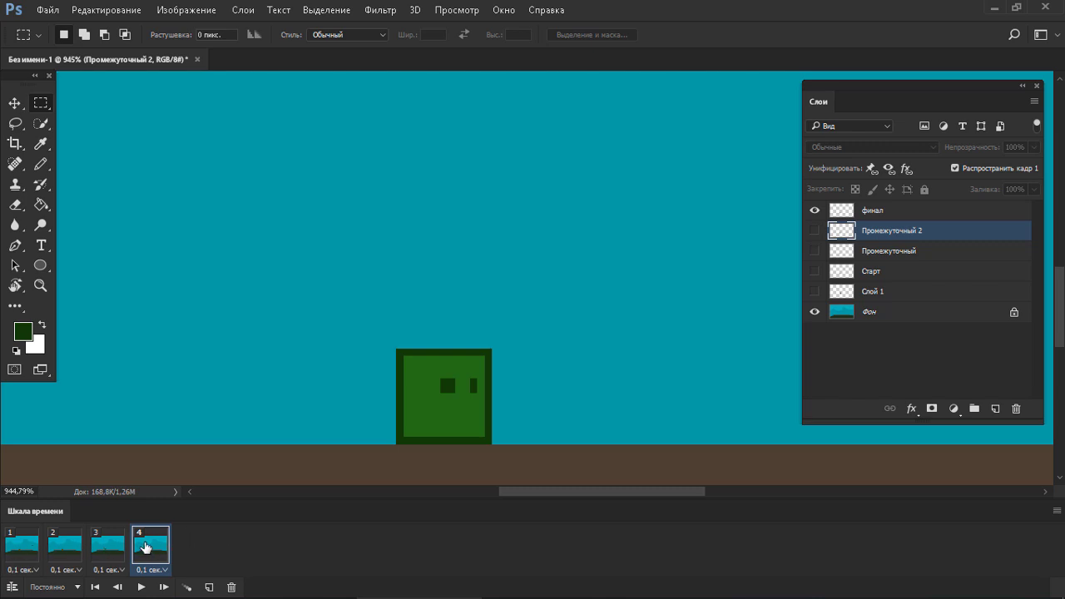
Delete frame 4 and play the remaining three-frame animation.
{"action": "left_click", "coordinate": [231, 589]}
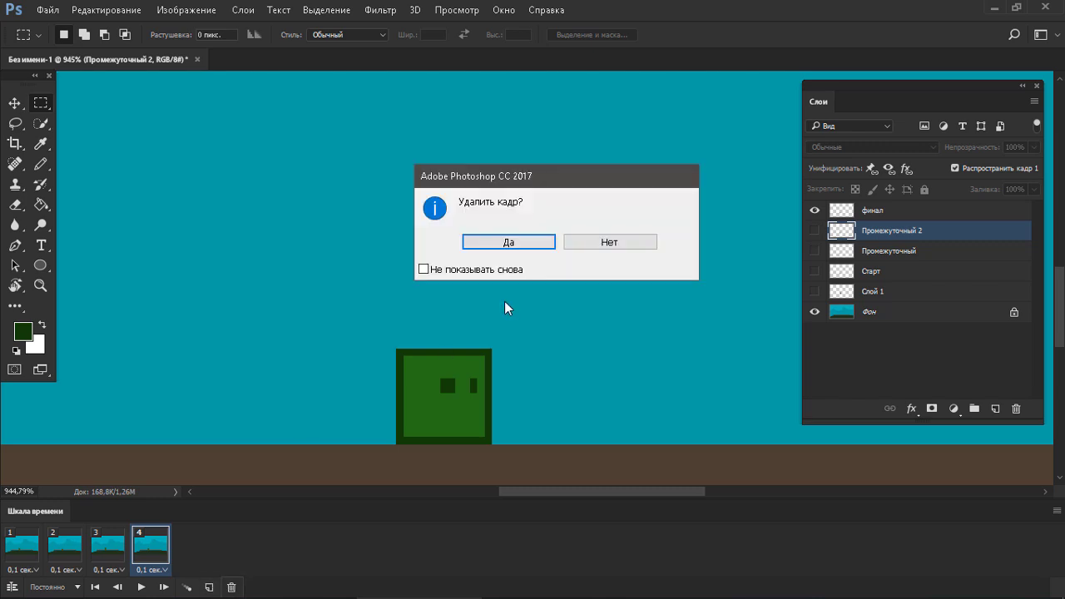
{"action": "left_click", "coordinate": [479, 244]}
{"action": "left_click", "coordinate": [142, 586]}
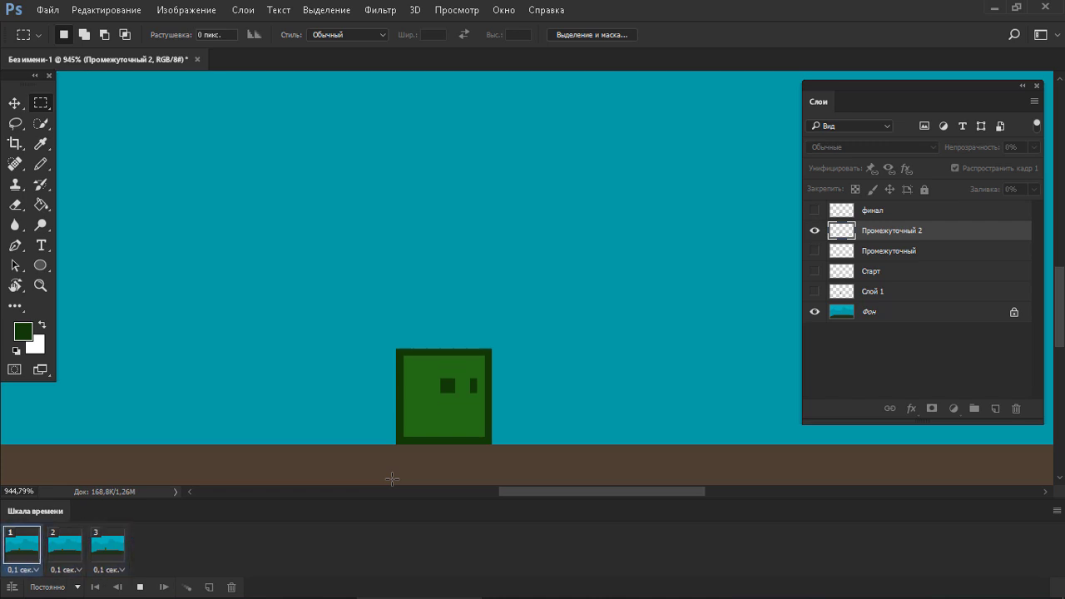
{"action": "key", "text": "space"}
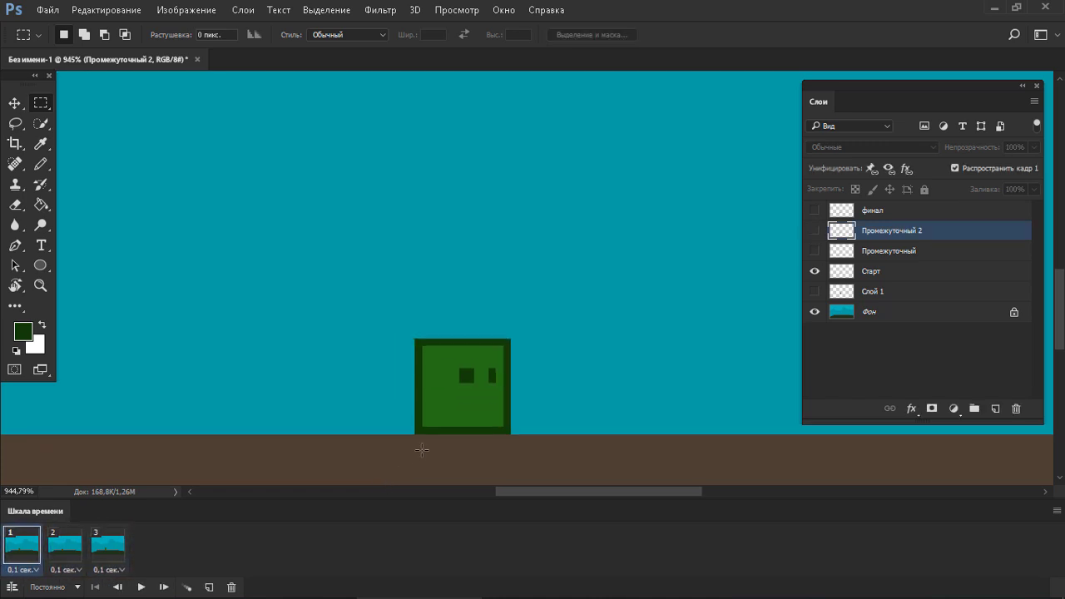
Examine the square's shape in each of the three frames and play the loop again.
{"action": "left_click", "coordinate": [63, 557]}
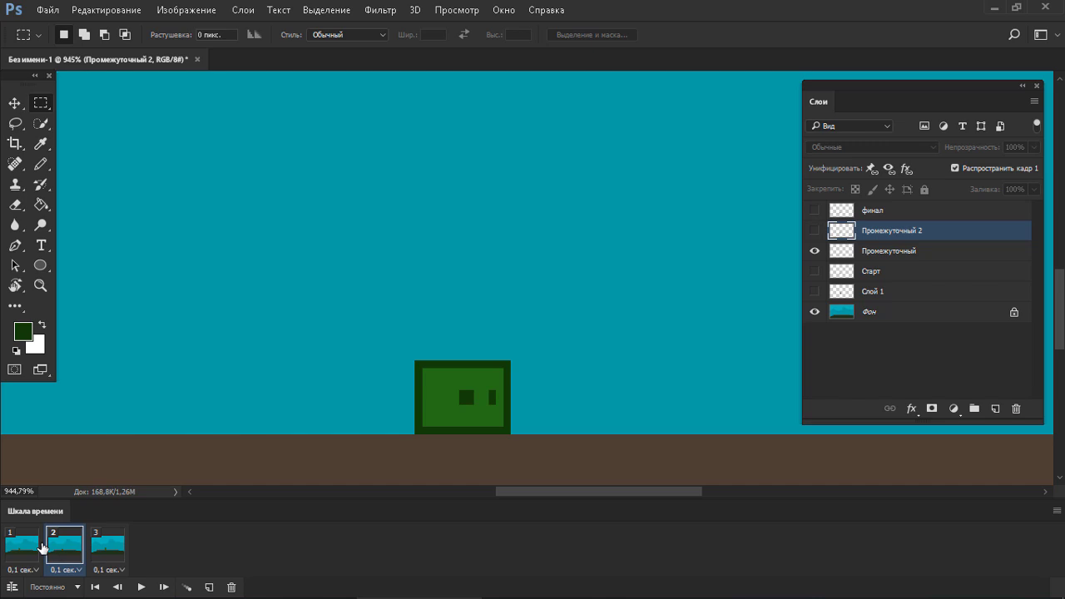
{"action": "left_click_drag", "start_coordinate": [30, 558], "coordinate": [58, 557]}
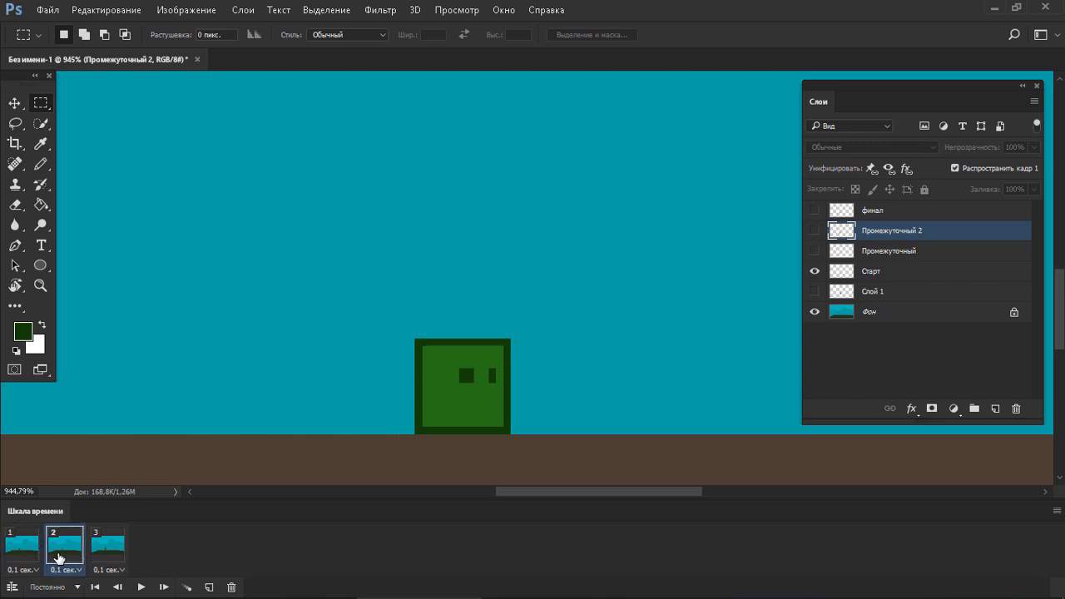
{"action": "left_click", "coordinate": [119, 551]}
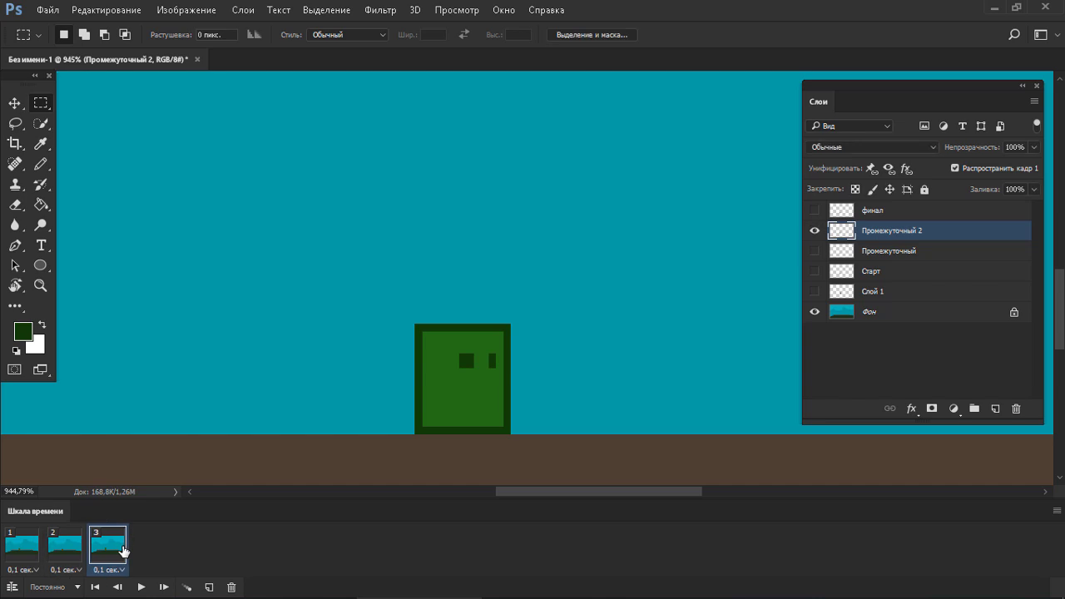
{"action": "left_click", "coordinate": [27, 550]}
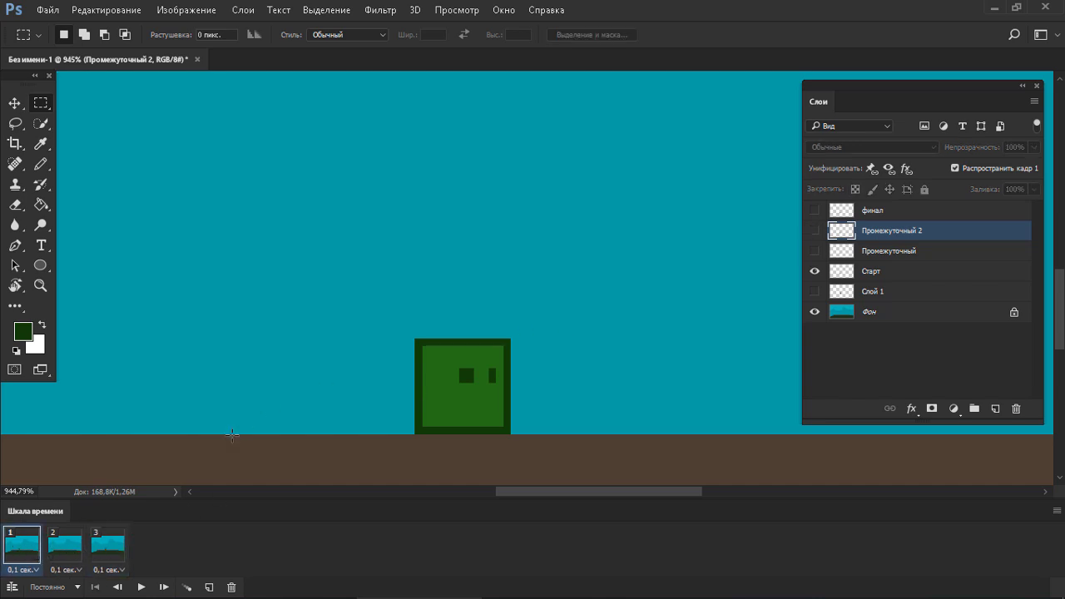
{"action": "left_click", "coordinate": [141, 587]}
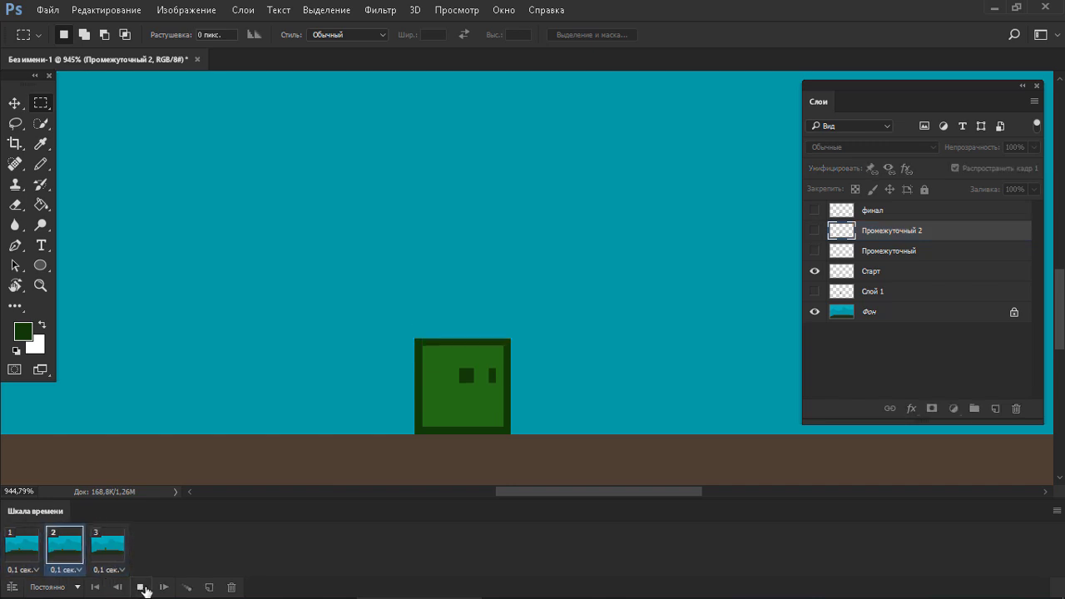
{"action": "left_click", "coordinate": [141, 587]}
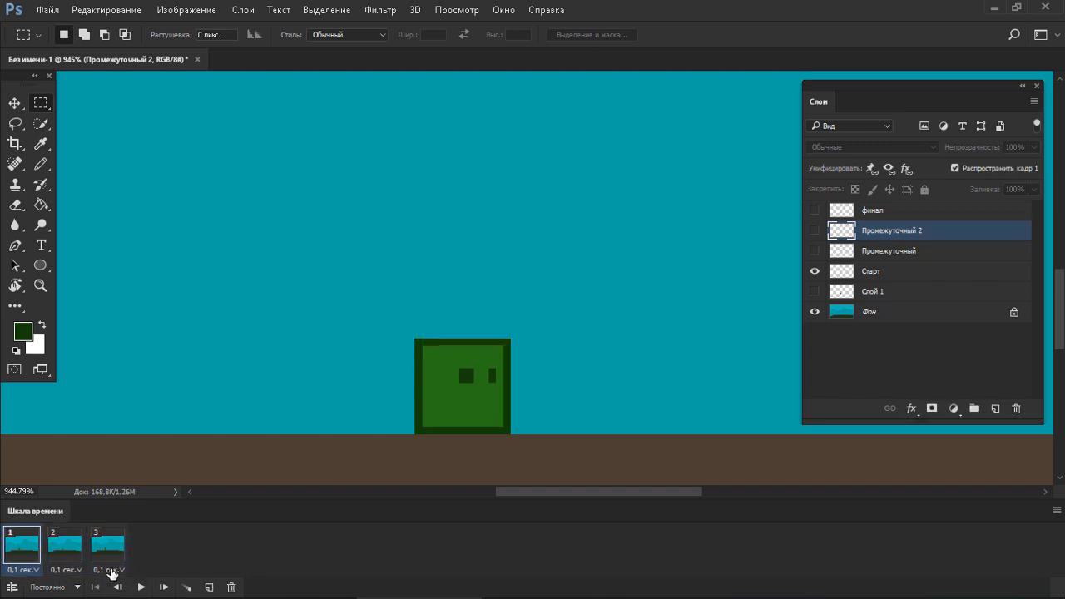
Duplicate the Промежуточный 2 layer in frame 3 and add a fourth animation frame.
{"action": "left_click", "coordinate": [57, 544]}
{"action": "left_click", "coordinate": [107, 543]}
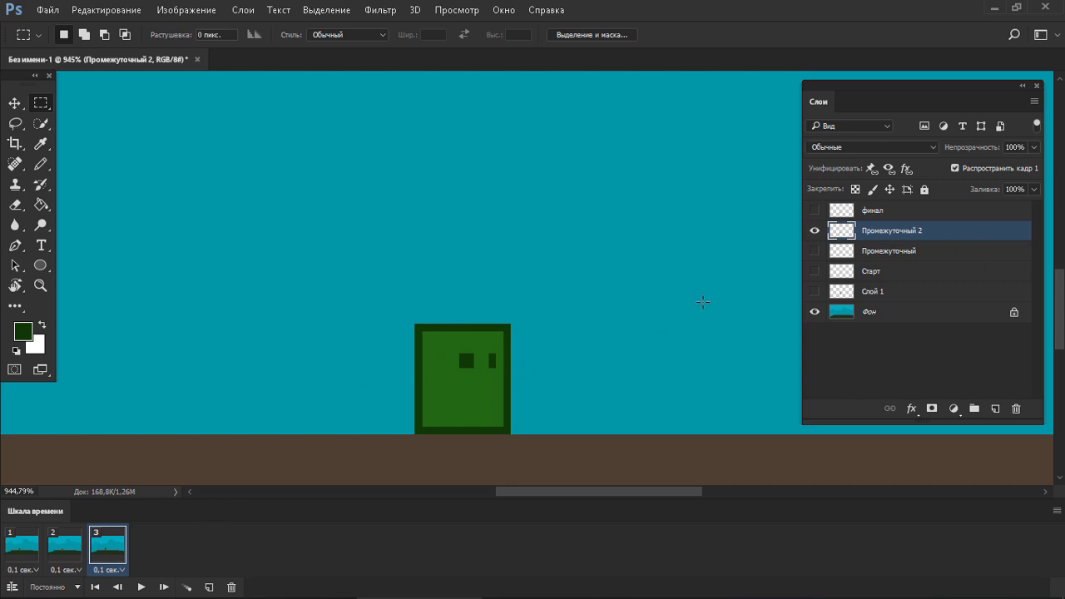
{"action": "key", "text": "ctrl+j"}
{"action": "left_click", "coordinate": [209, 587]}
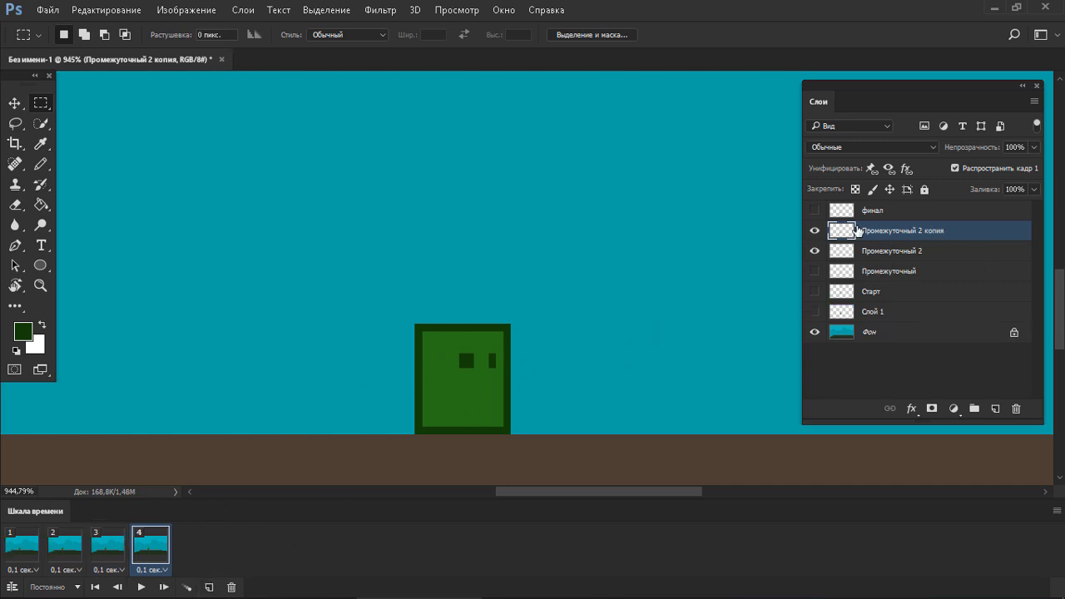
In frame 4, hide Промежуточный 2 and move the square on Промежуточный 2 копия up 1 pixel.
{"action": "left_click", "coordinate": [878, 250]}
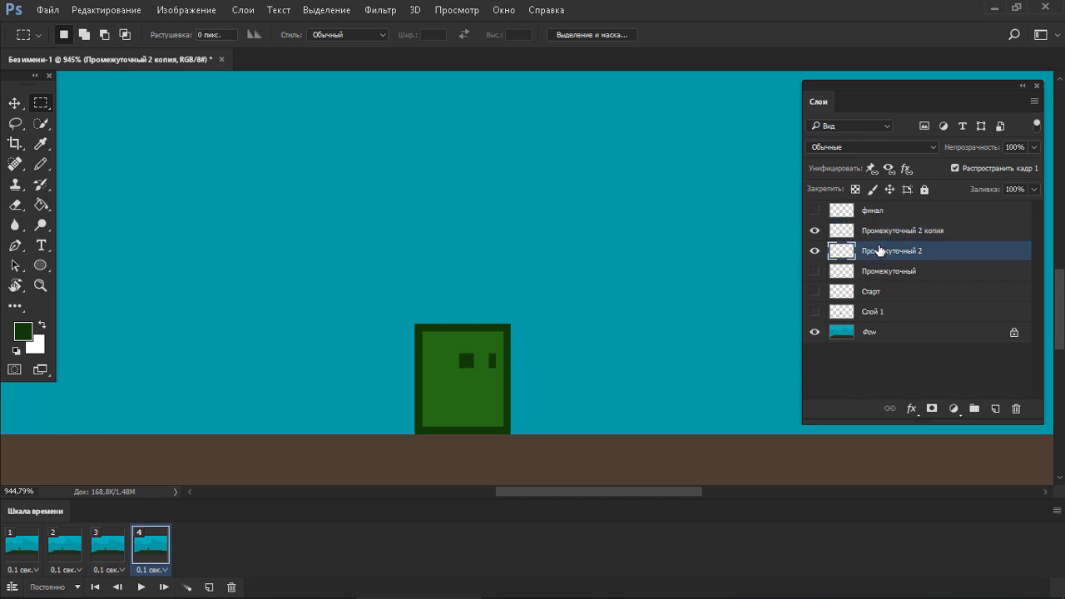
{"action": "left_click", "coordinate": [876, 237]}
{"action": "left_click", "coordinate": [815, 250]}
{"action": "key", "text": "v"}
{"action": "key", "text": "Up"}
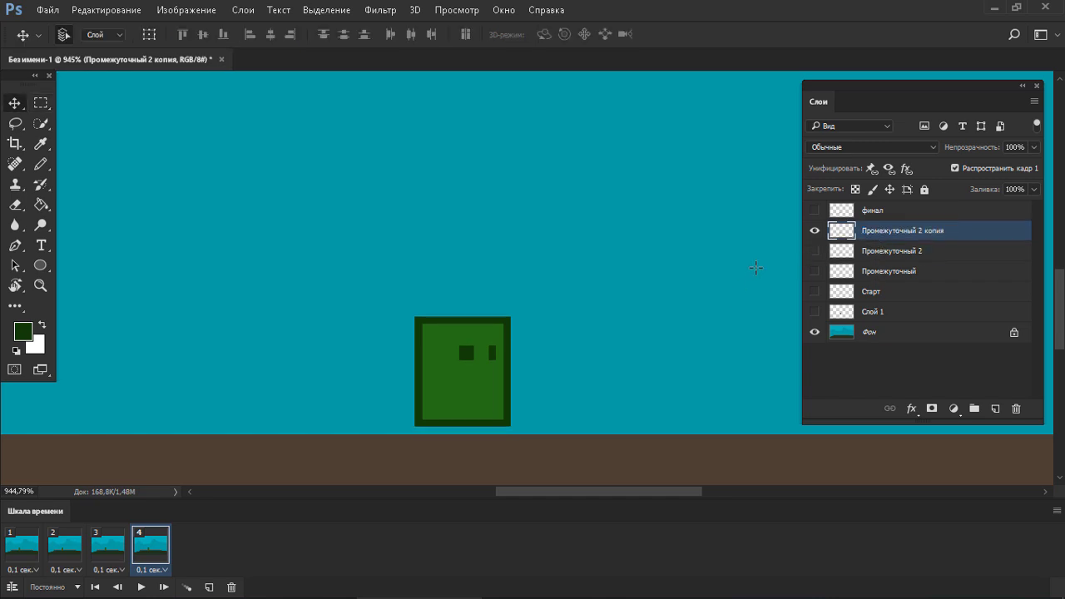
Shorten the frame 4 square by shifting its lower part up 2 pixels, deselect it, and play the animation.
{"action": "key", "text": "m"}
{"action": "left_click_drag", "start_coordinate": [406, 397], "coordinate": [522, 422]}
{"action": "key", "text": "ctrl+Up"}
{"action": "key", "text": "ctrl+Up"}
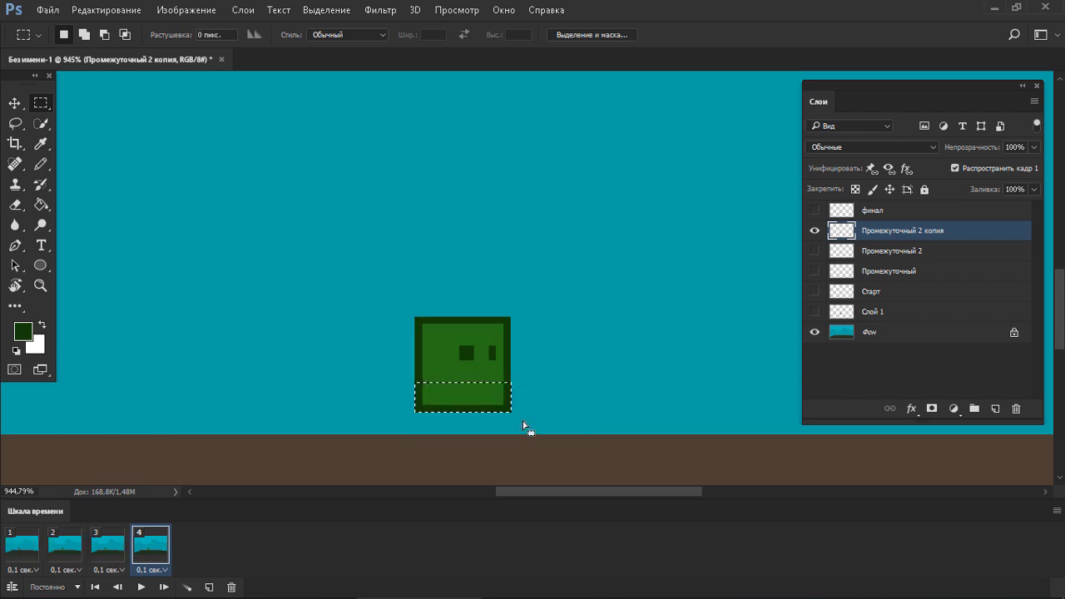
{"action": "key", "text": "ctrl+d"}
{"action": "key", "text": "space"}
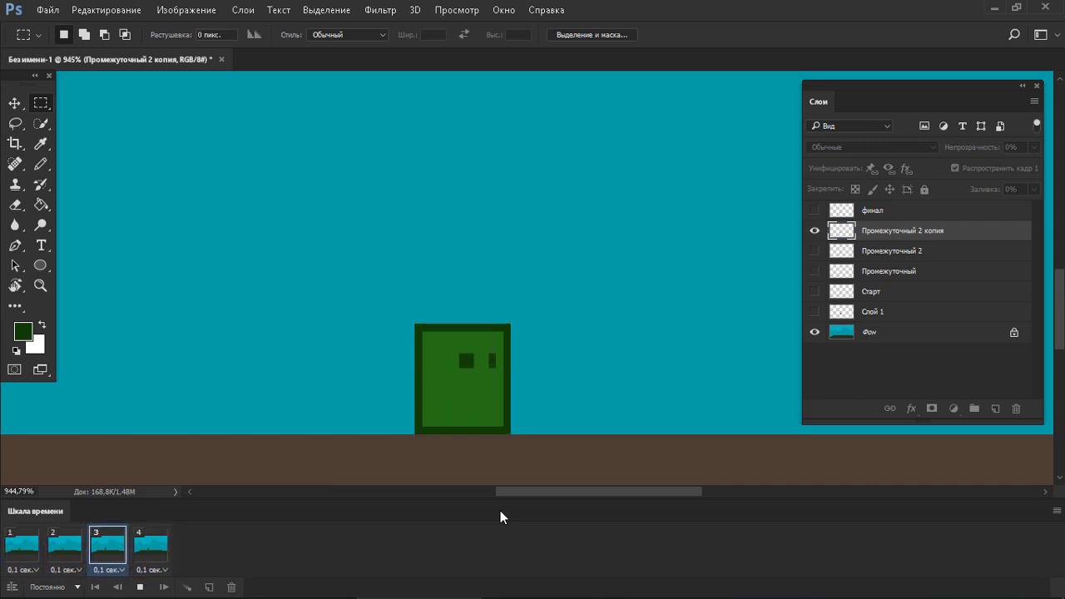
Duplicate the Промежуточный 2 копия layer, add a fifth animation frame, and hide Промежуточный 2 копия in that frame.
{"action": "key", "text": "space"}
{"action": "key", "text": "ctrl+j"}
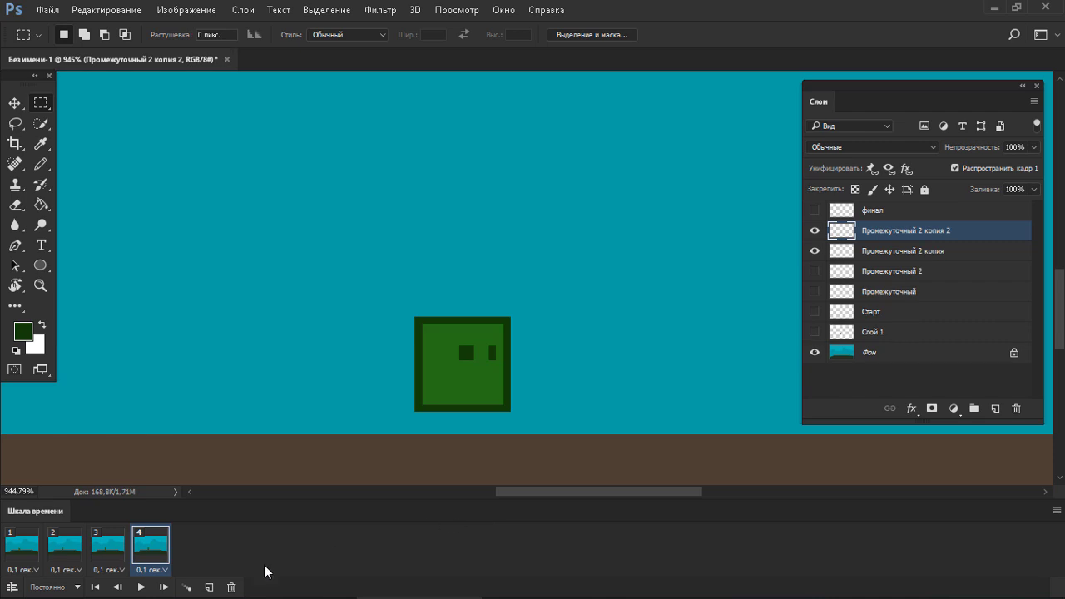
{"action": "left_click", "coordinate": [208, 588]}
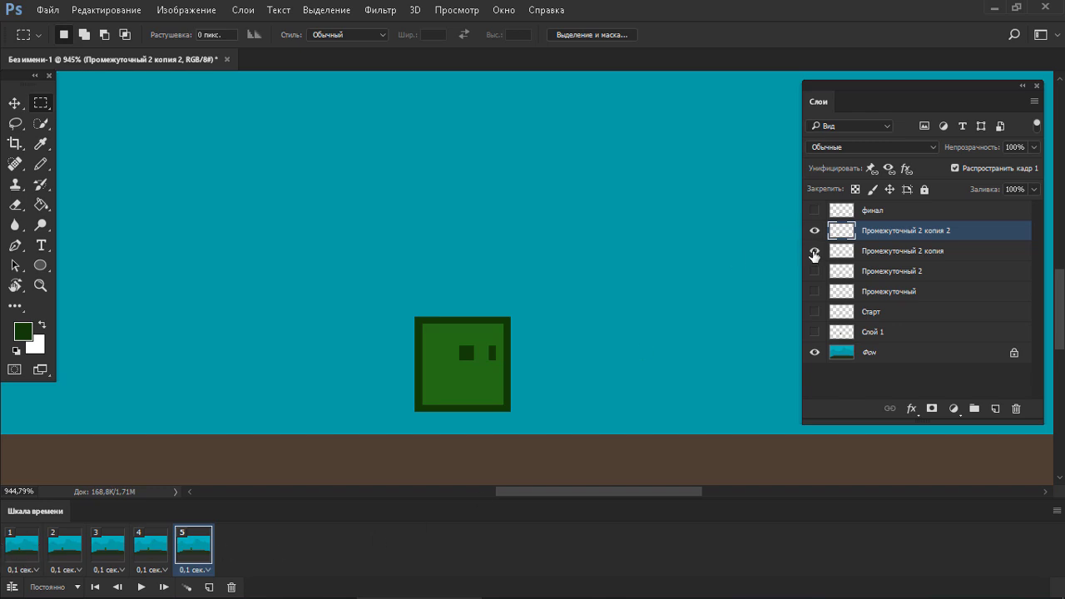
{"action": "left_click", "coordinate": [814, 254]}
{"action": "left_click", "coordinate": [155, 546]}
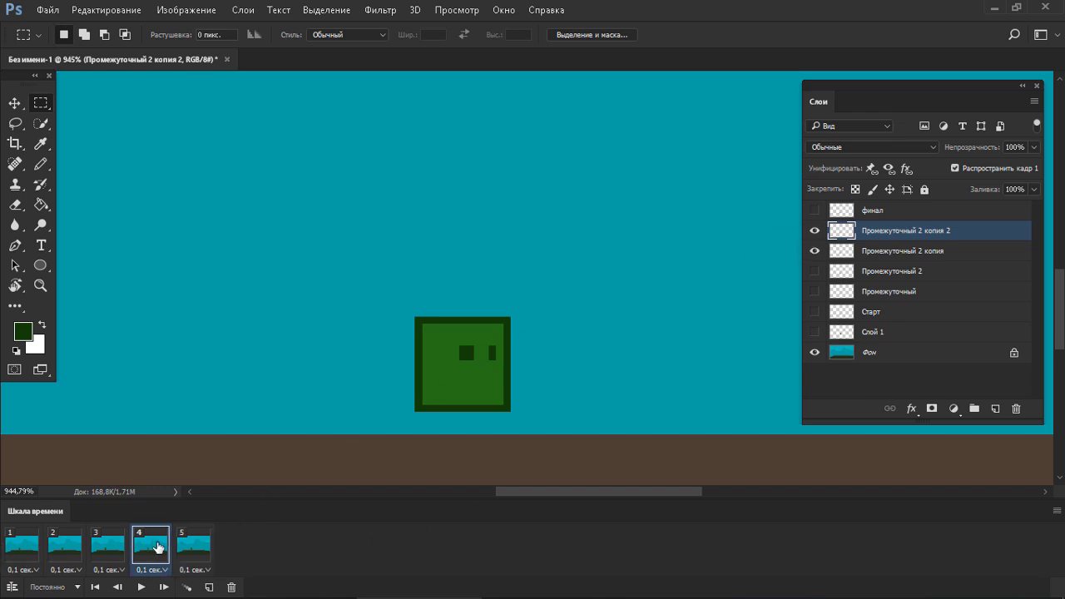
{"action": "left_click", "coordinate": [188, 553]}
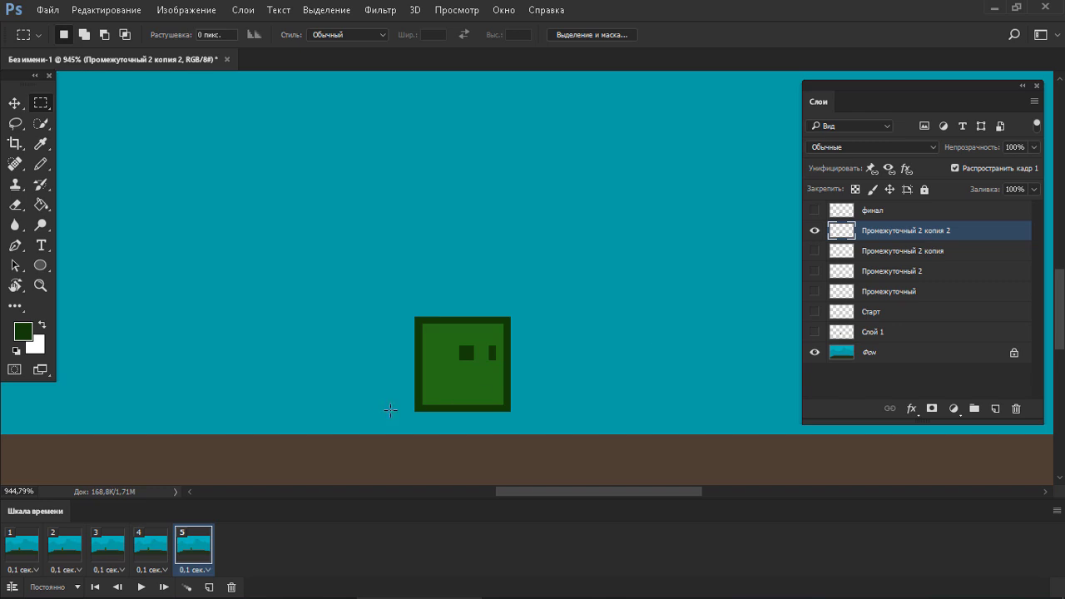
Shorten the frame 5 square by shifting its lower part up 2 pixels, and deselect it.
{"action": "left_click_drag", "start_coordinate": [384, 427], "coordinate": [541, 390]}
{"action": "left_click_drag", "start_coordinate": [414, 376], "coordinate": [400, 412]}
{"action": "left_click", "coordinate": [518, 399]}
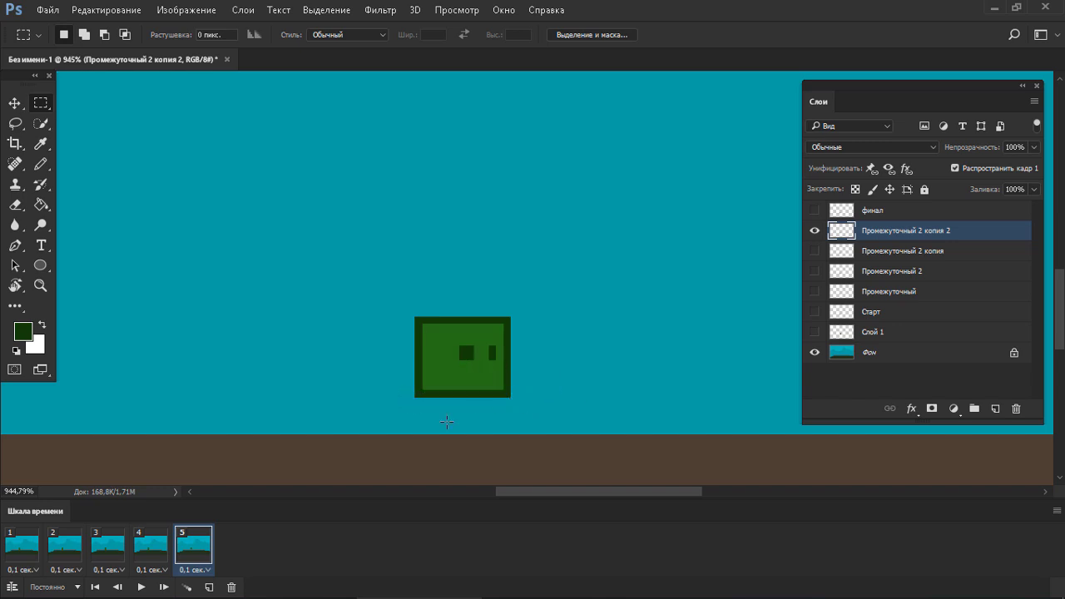
Hide Промежуточный 2 копия 2 in frame 4 and turn off the option that makes new layers visible in all frames.
{"action": "left_click", "coordinate": [156, 551]}
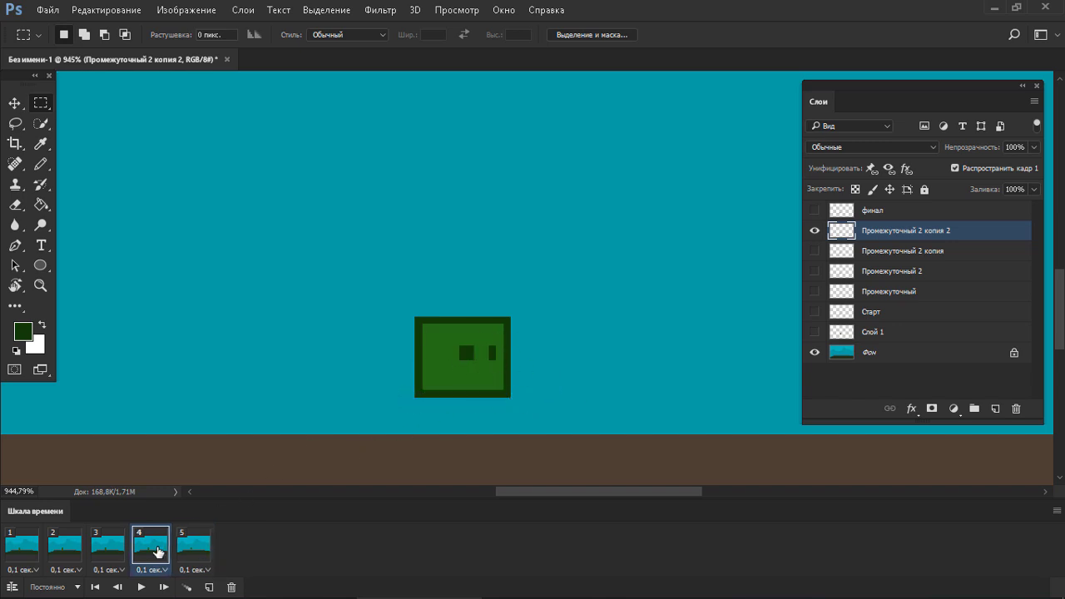
{"action": "left_click", "coordinate": [814, 230]}
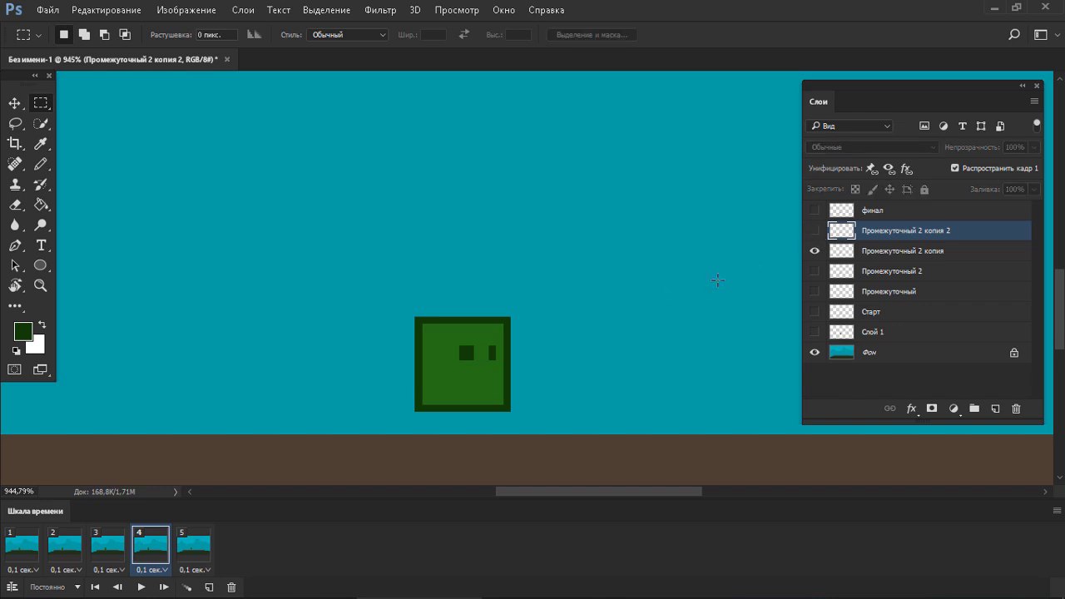
{"action": "left_click", "coordinate": [123, 547]}
{"action": "left_click", "coordinate": [814, 230]}
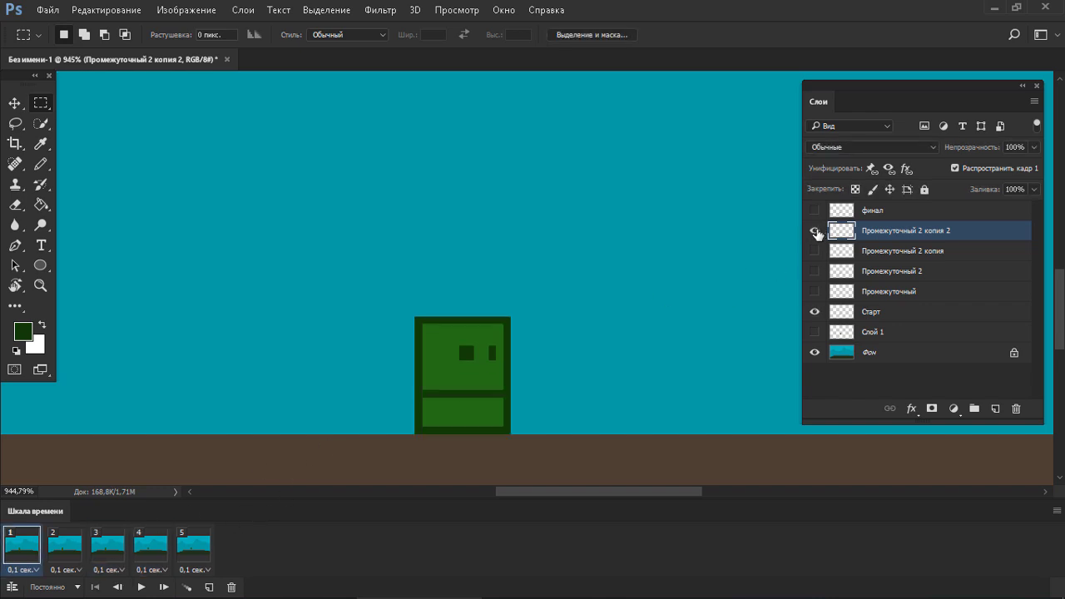
{"action": "left_click", "coordinate": [815, 231]}
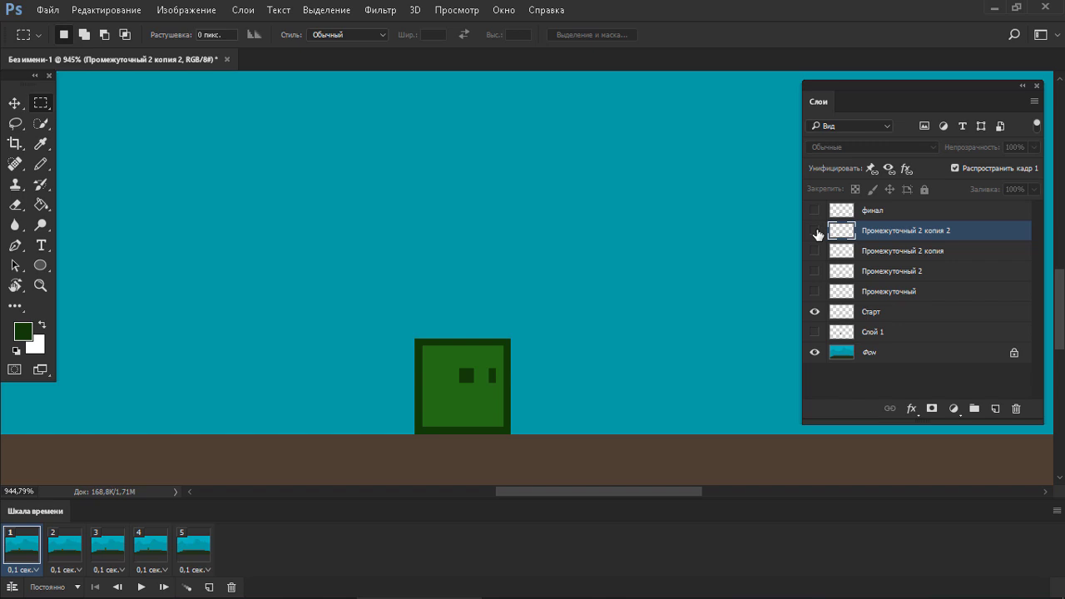
{"action": "left_click", "coordinate": [1057, 511]}
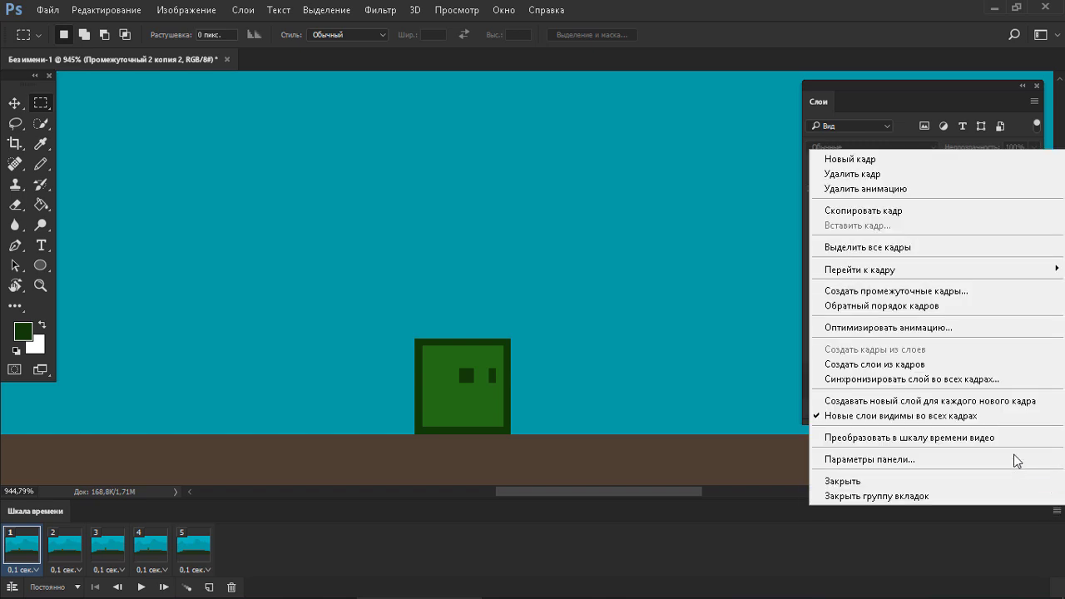
{"action": "left_click", "coordinate": [990, 419]}
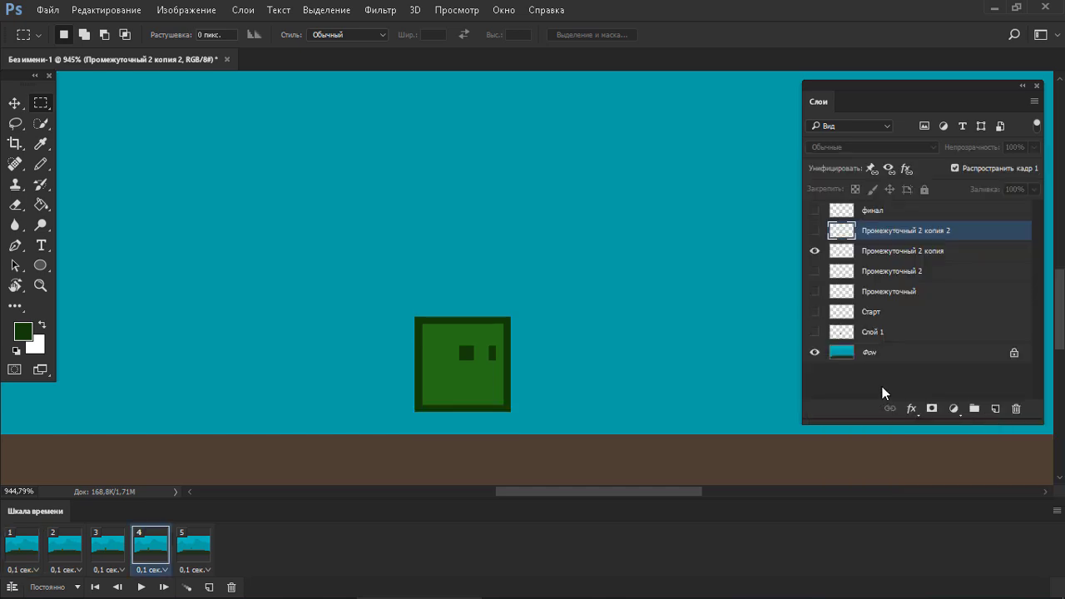
In frame 5, move the square up 1 pixel, and check the motion by playing the animation.
{"action": "left_click", "coordinate": [207, 562]}
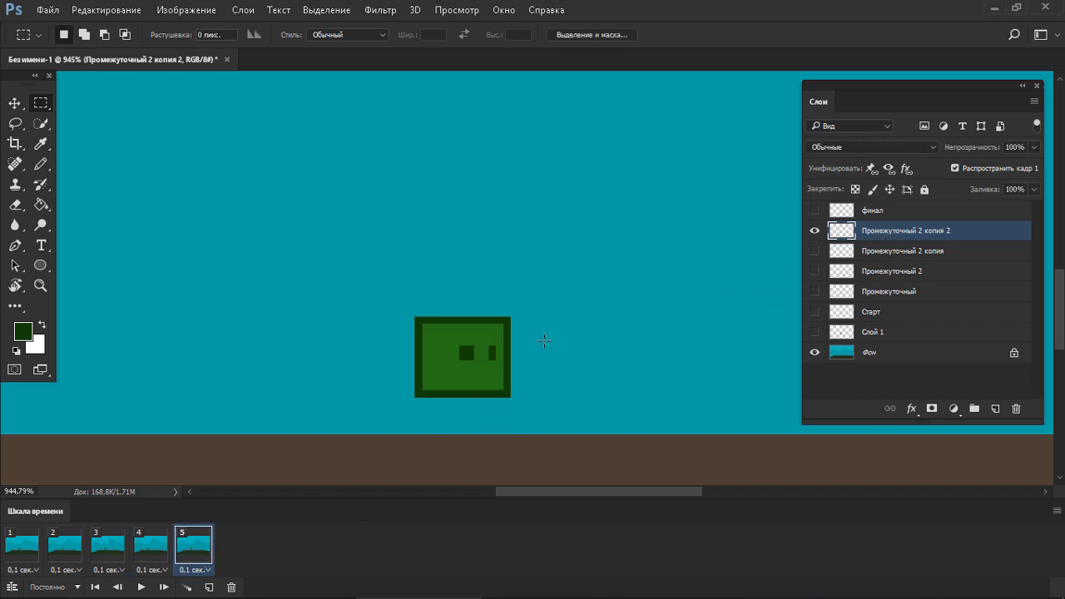
{"action": "key", "text": "v"}
{"action": "key", "text": "Up"}
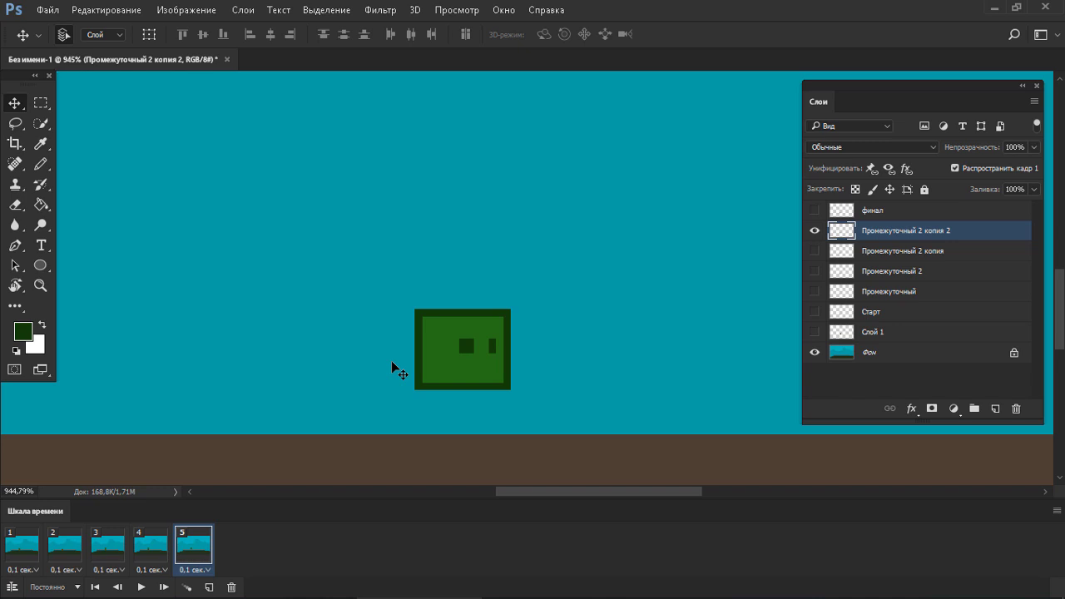
{"action": "left_click", "coordinate": [141, 587]}
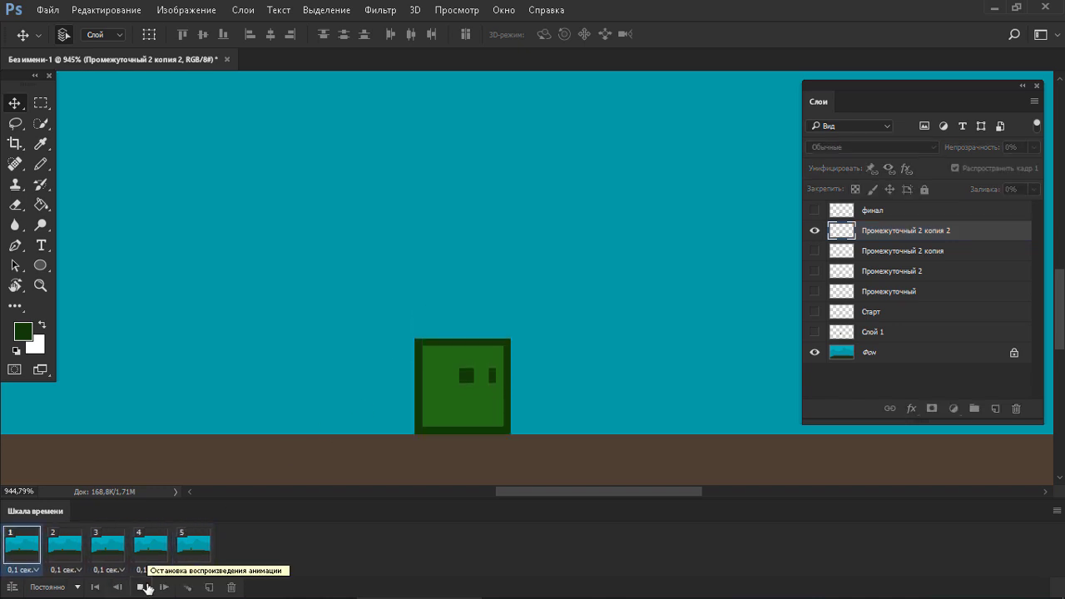
{"action": "left_click", "coordinate": [143, 588]}
{"action": "left_click", "coordinate": [152, 547]}
{"action": "left_click", "coordinate": [190, 548]}
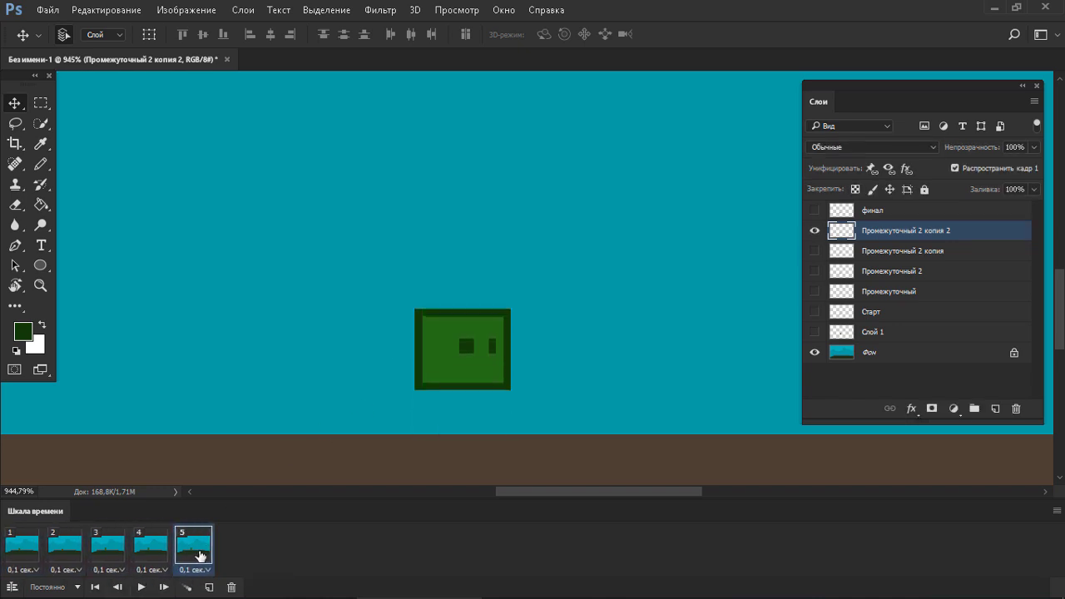
Add a sixth animation frame with a duplicate of Промежуточный 2 копия 2, and hide the original layer in it.
{"action": "left_click", "coordinate": [208, 588]}
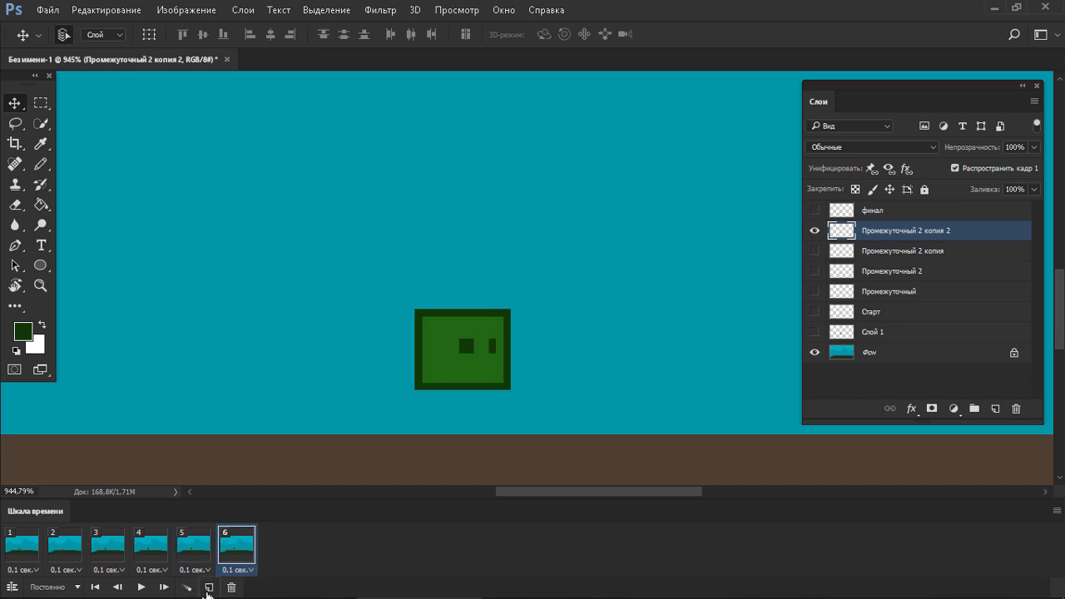
{"action": "key", "text": "ctrl+j"}
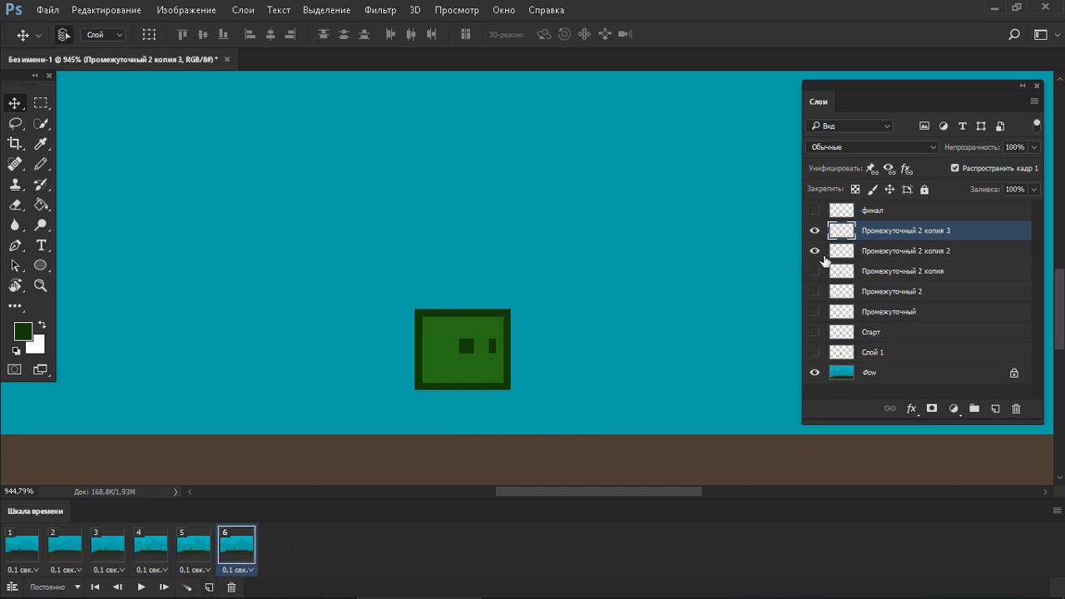
{"action": "left_click", "coordinate": [860, 251]}
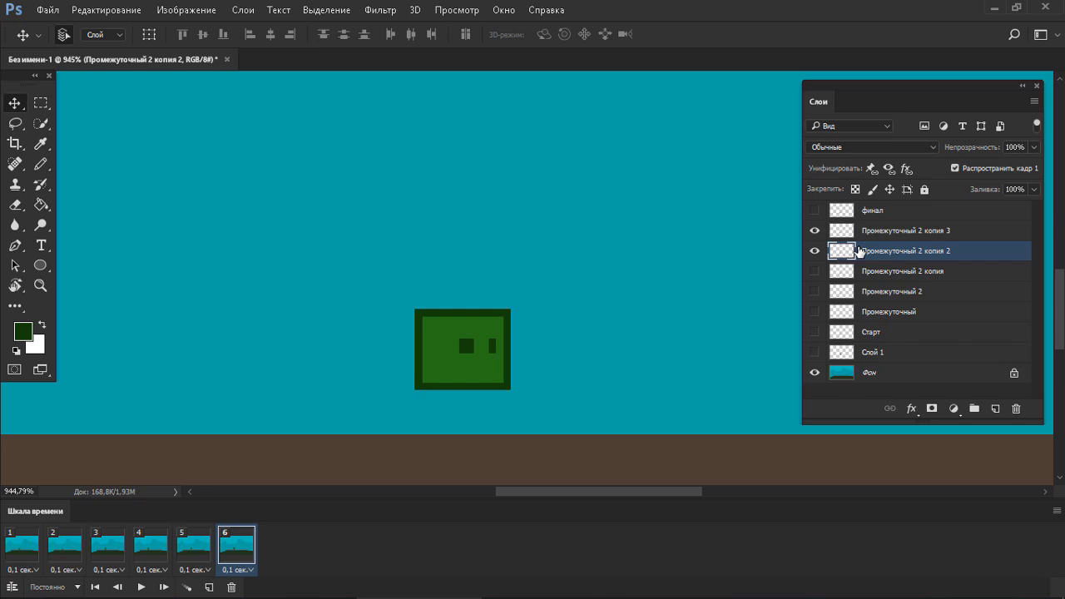
{"action": "left_click", "coordinate": [814, 251]}
{"action": "left_click", "coordinate": [849, 236]}
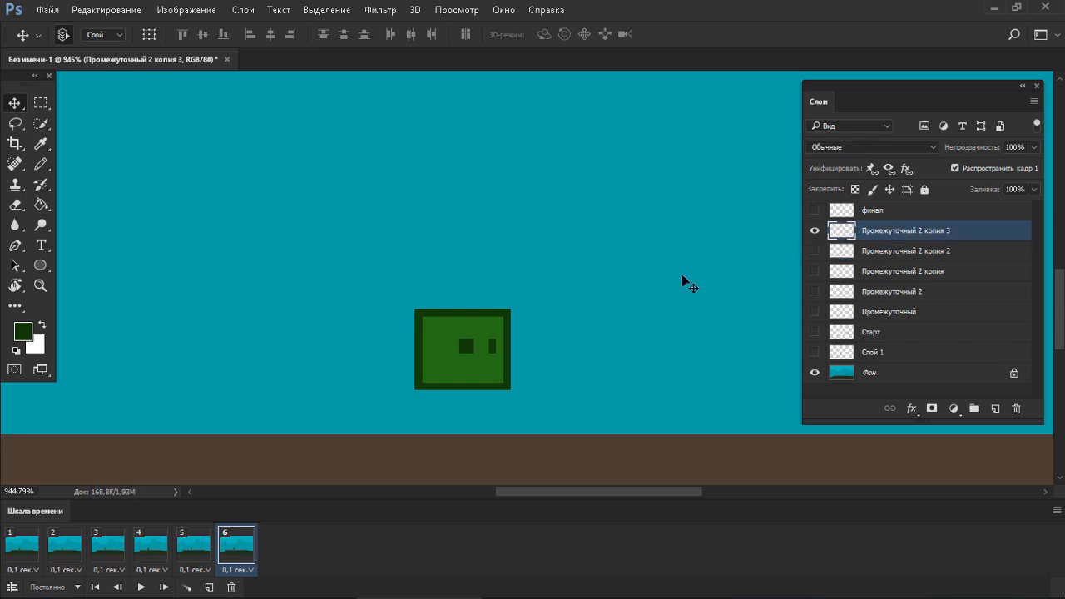
Move the frame 6 square down 1 pixel and shorten it by shifting its lower part up 1 pixel.
{"action": "key", "text": "Down"}
{"action": "key", "text": "m"}
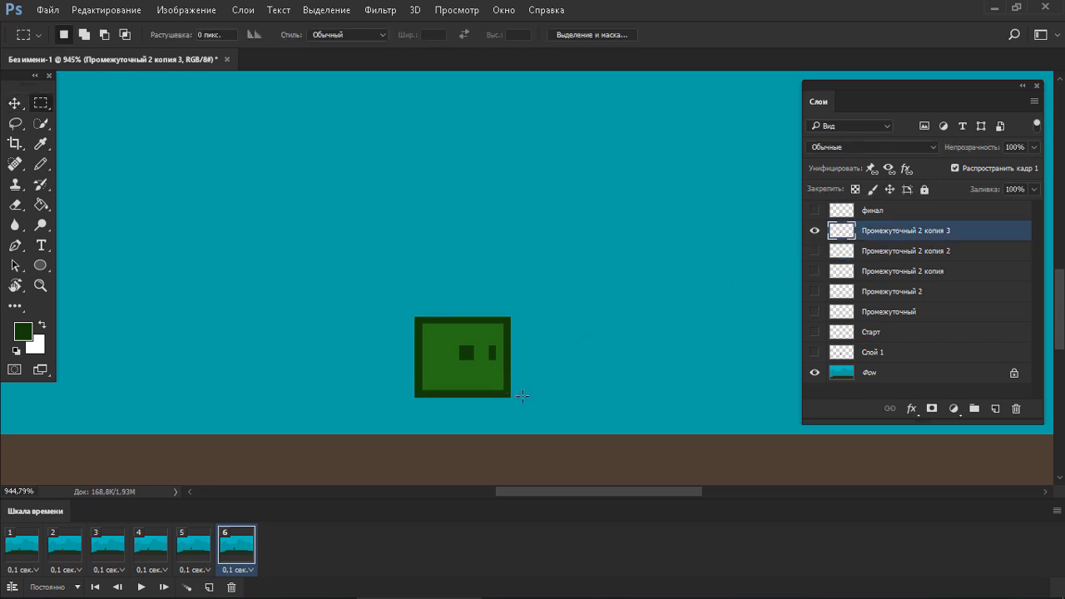
{"action": "left_click_drag", "start_coordinate": [525, 397], "coordinate": [385, 382]}
{"action": "key", "text": "ctrl+Up"}
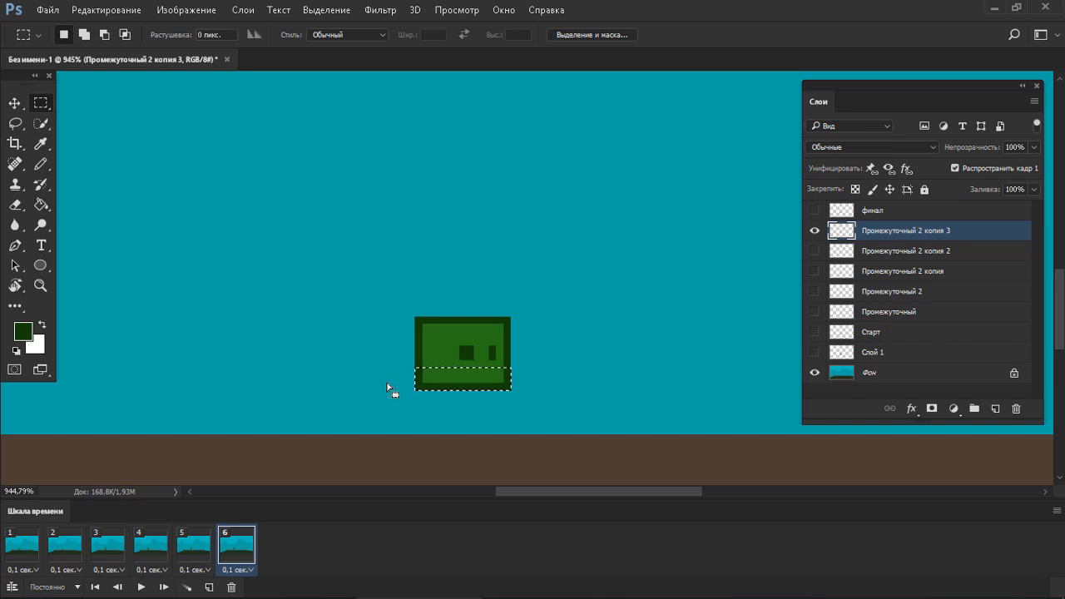
{"action": "key", "text": "ctrl+d"}
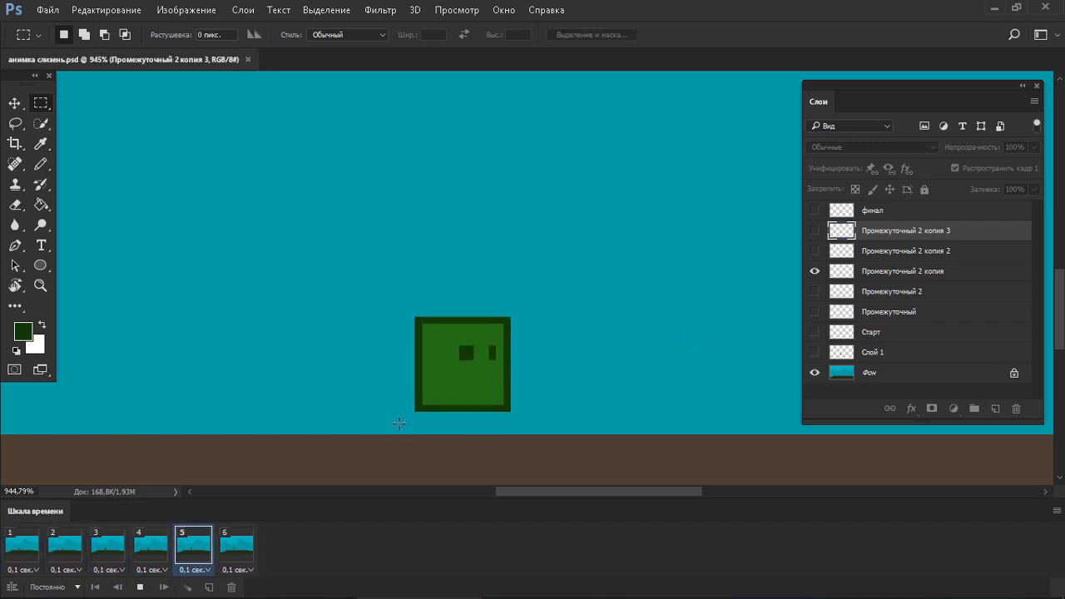
{"action": "key", "text": "space"}
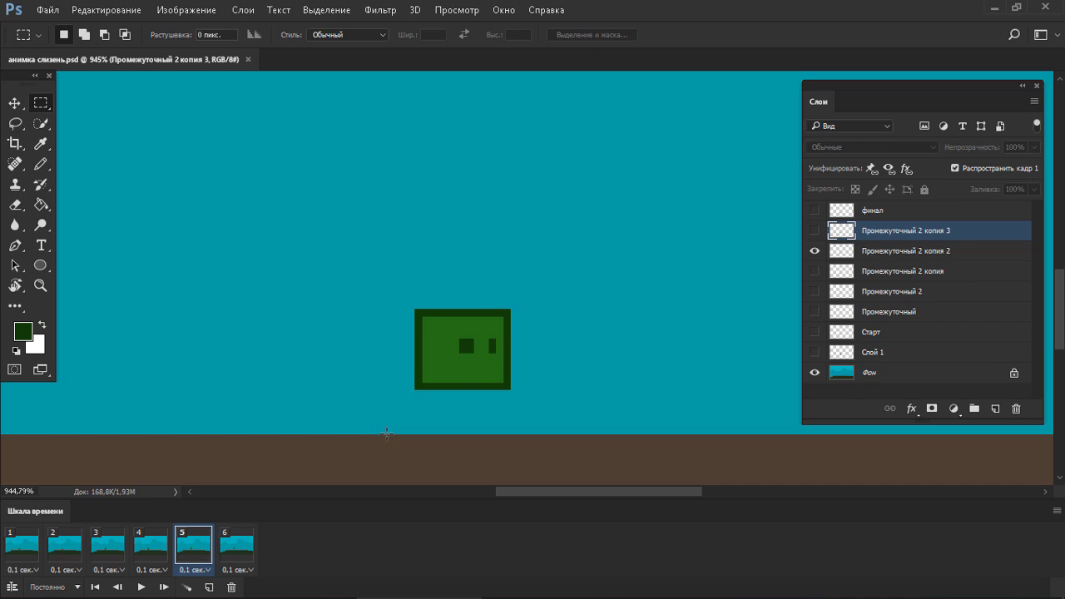
{"action": "left_click", "coordinate": [242, 542]}
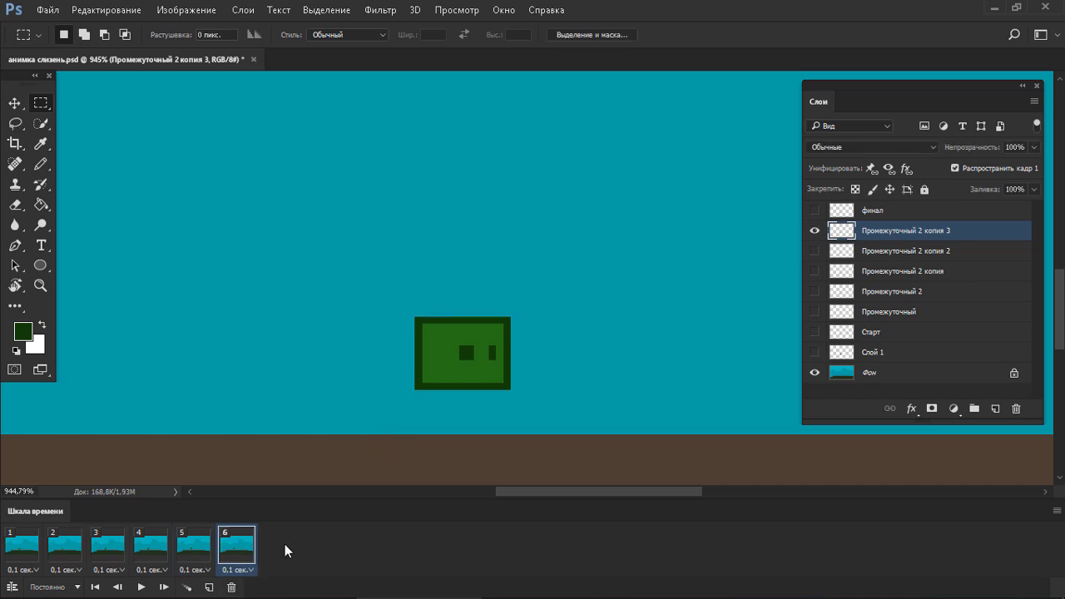
{"action": "left_click", "coordinate": [36, 549]}
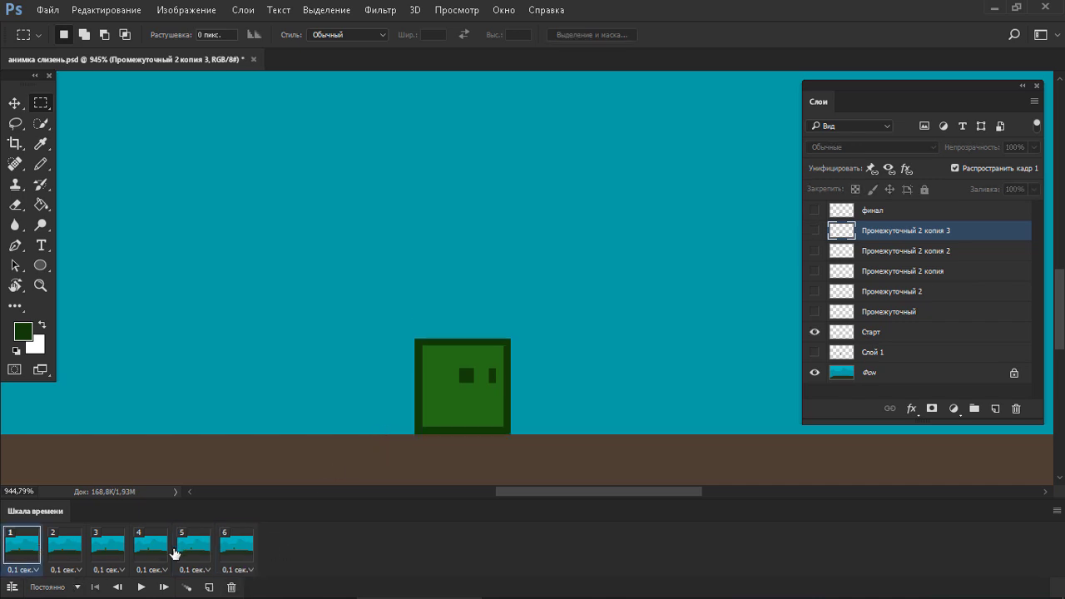
Add a seventh animation frame after frame 6 and duplicate the Промежуточный 2 копия 3 layer.
{"action": "left_click", "coordinate": [231, 551]}
{"action": "left_click", "coordinate": [209, 587]}
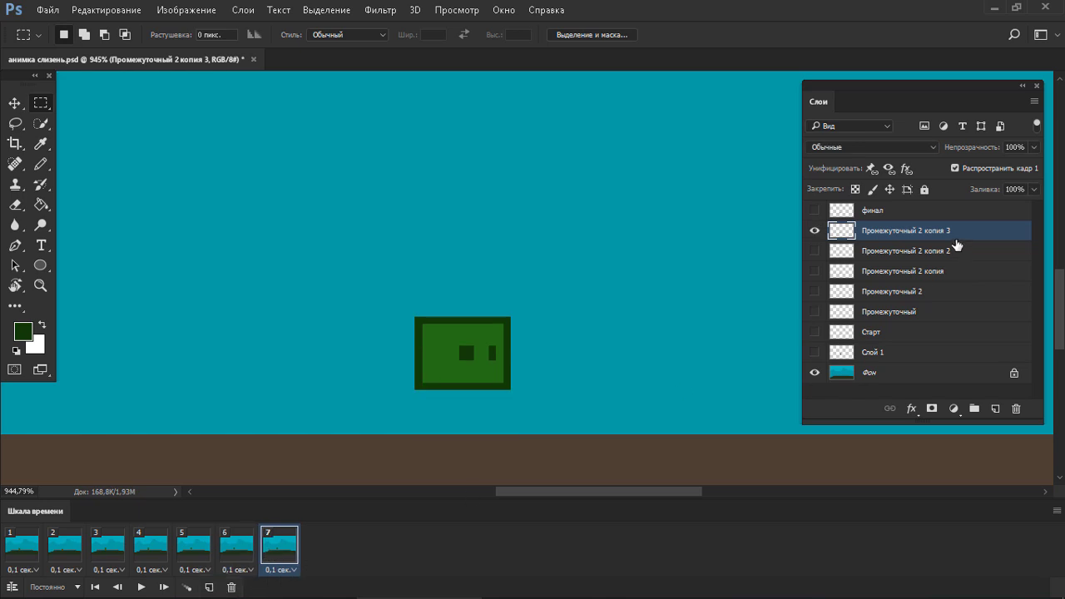
{"action": "key", "text": "ctrl+j"}
In frame 7, move the duplicated square straight down onto the ground and hide Промежуточный 2 копия 3.
{"action": "left_click_drag", "start_coordinate": [416, 302], "coordinate": [542, 404]}
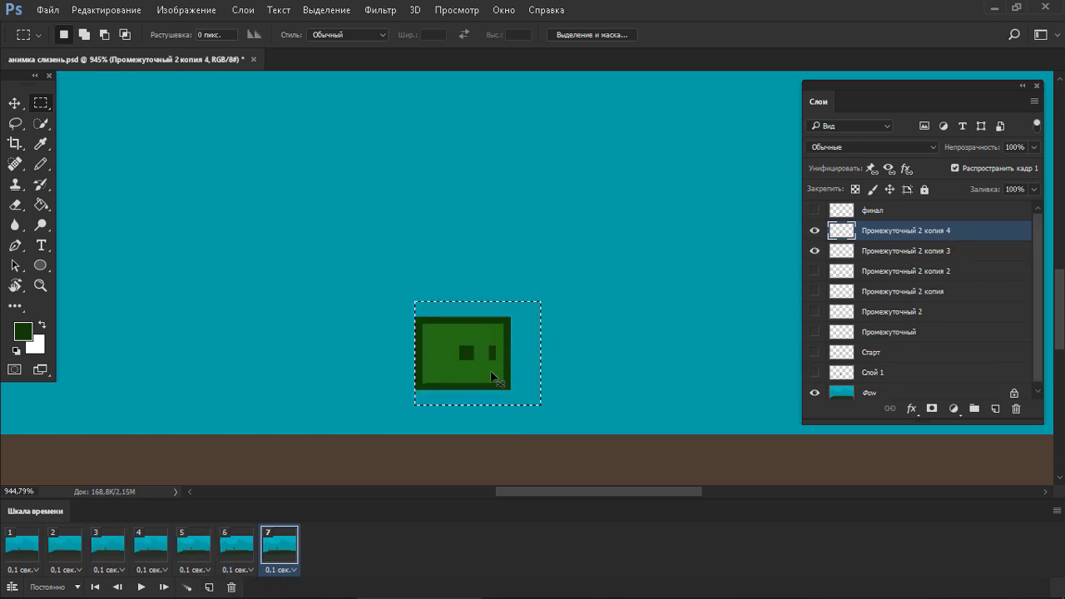
{"action": "left_click_drag", "start_coordinate": [491, 370], "coordinate": [490, 423]}
{"action": "left_click", "coordinate": [815, 250]}
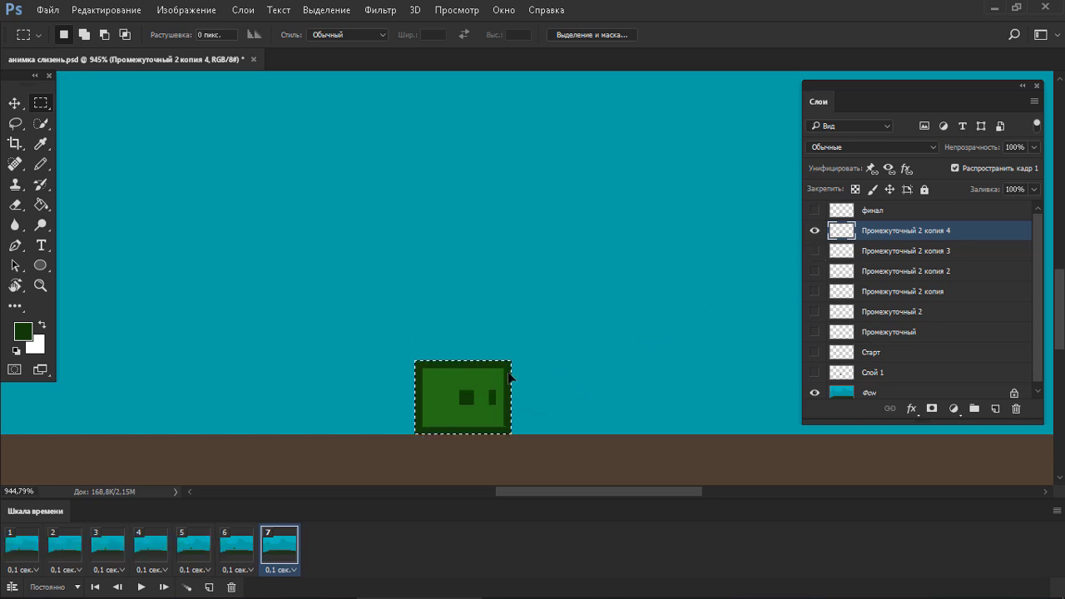
Try to squash the frame 7 square by shifting its upper part down 1 pixel.
{"action": "left_click_drag", "start_coordinate": [416, 354], "coordinate": [542, 420]}
{"action": "left_click", "coordinate": [541, 422], "text": "ctrl"}
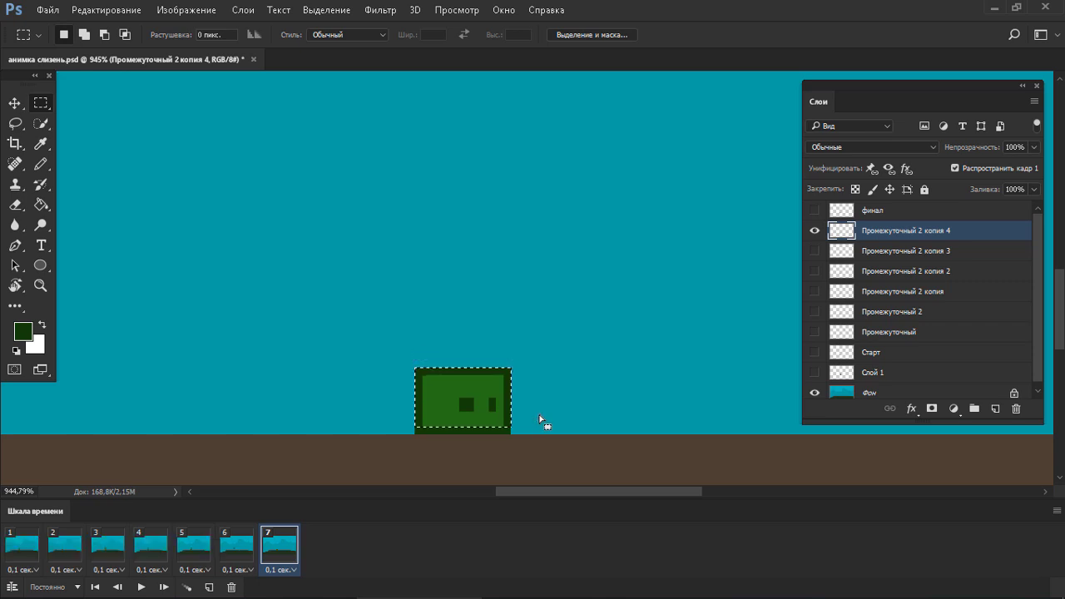
{"action": "key", "text": "ctrl+d"}
Play the animation and examine the square's shape and height in each of the seven frames.
{"action": "key", "text": "space"}
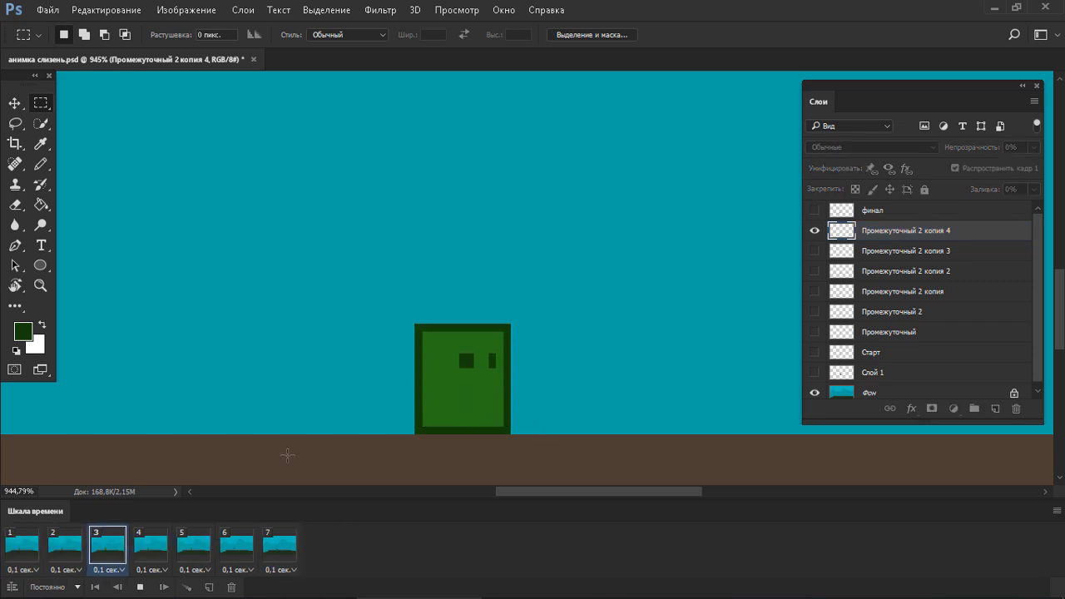
{"action": "key", "text": "space"}
{"action": "left_click", "coordinate": [22, 546]}
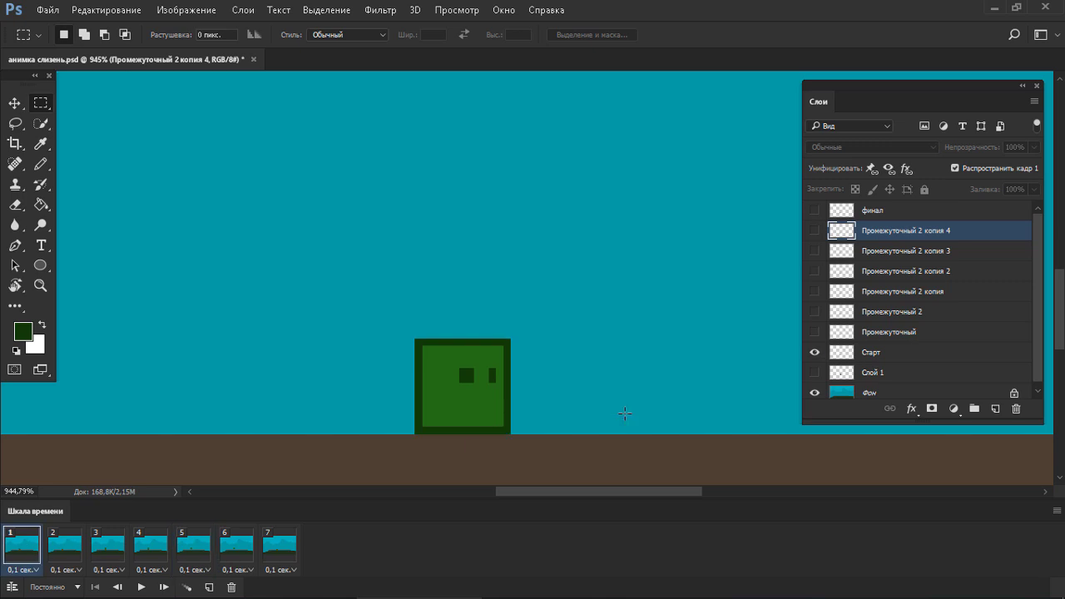
{"action": "left_click", "coordinate": [66, 551]}
{"action": "left_click", "coordinate": [106, 551]}
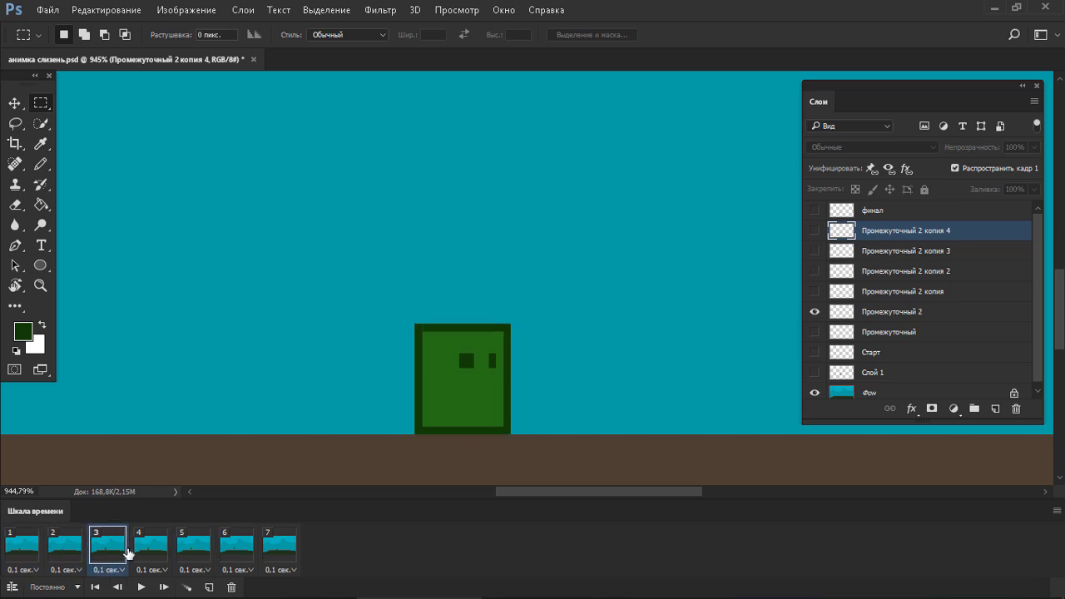
{"action": "left_click", "coordinate": [139, 555]}
{"action": "left_click", "coordinate": [178, 557]}
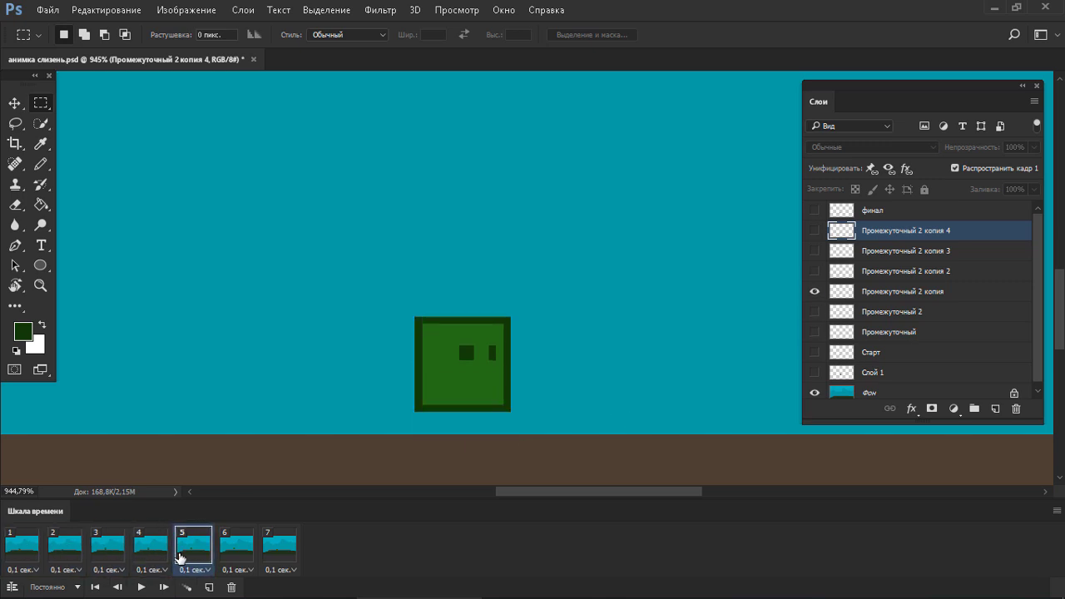
{"action": "left_click", "coordinate": [233, 560]}
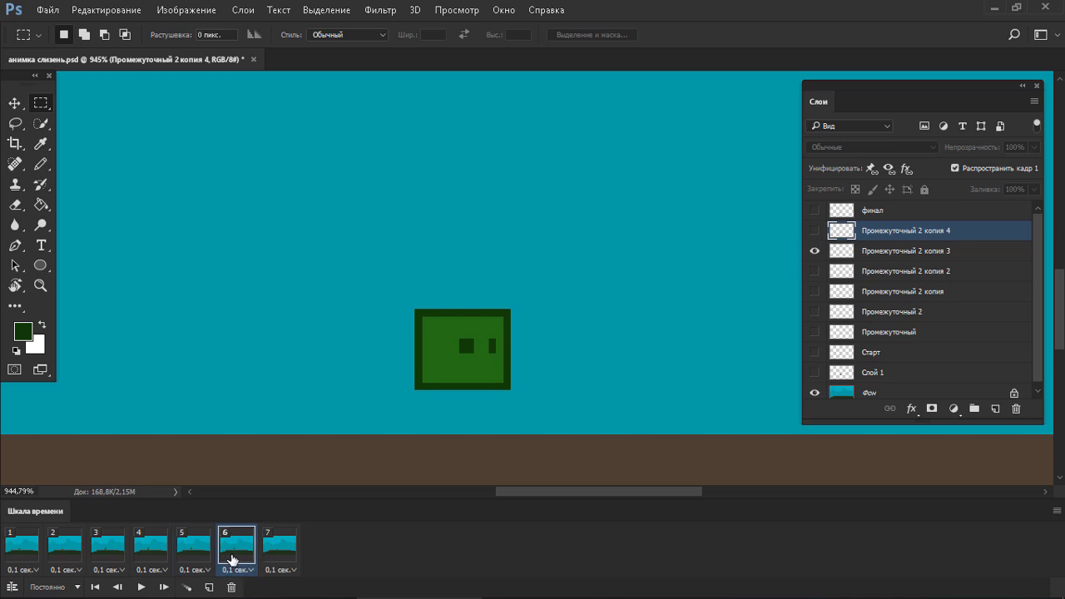
{"action": "left_click", "coordinate": [279, 563]}
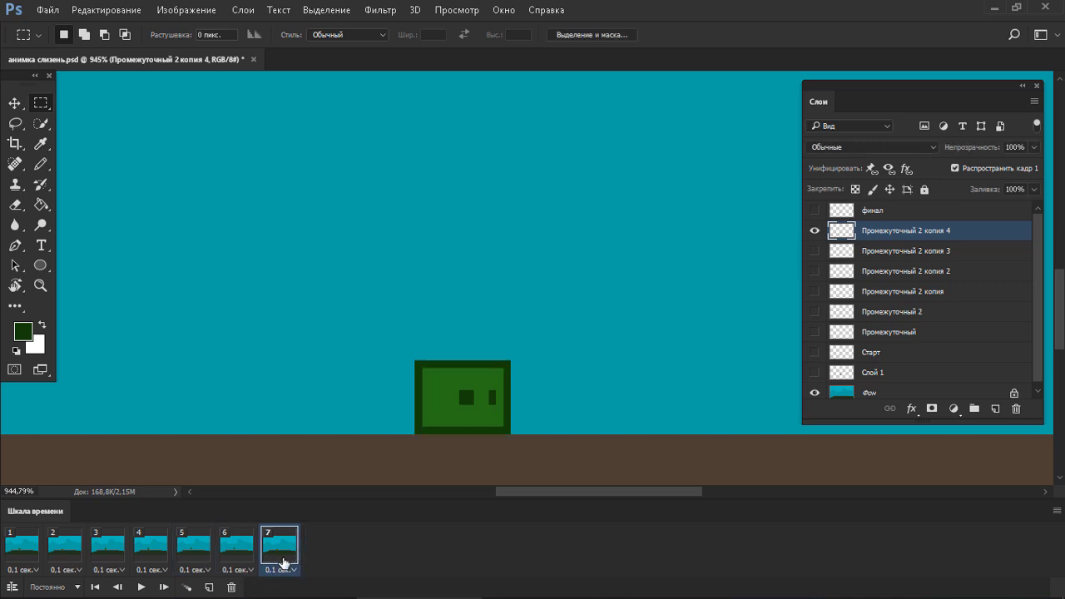
In frame 7, select the upper part of the square and raise it straight up 4 pixels.
{"action": "left_click_drag", "start_coordinate": [379, 361], "coordinate": [541, 412]}
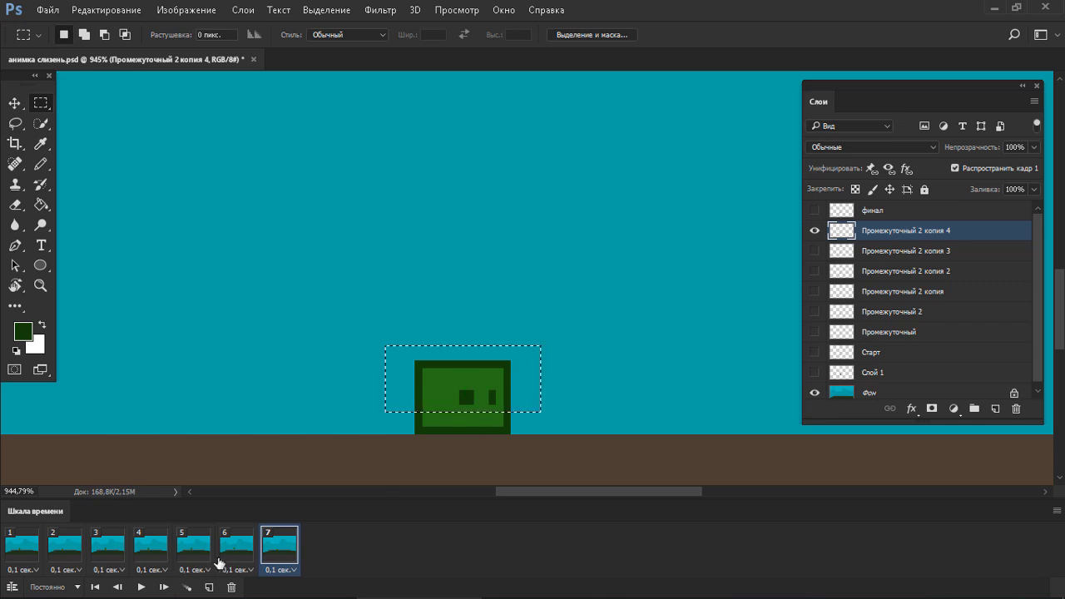
{"action": "left_click", "coordinate": [225, 562]}
{"action": "left_click", "coordinate": [281, 551]}
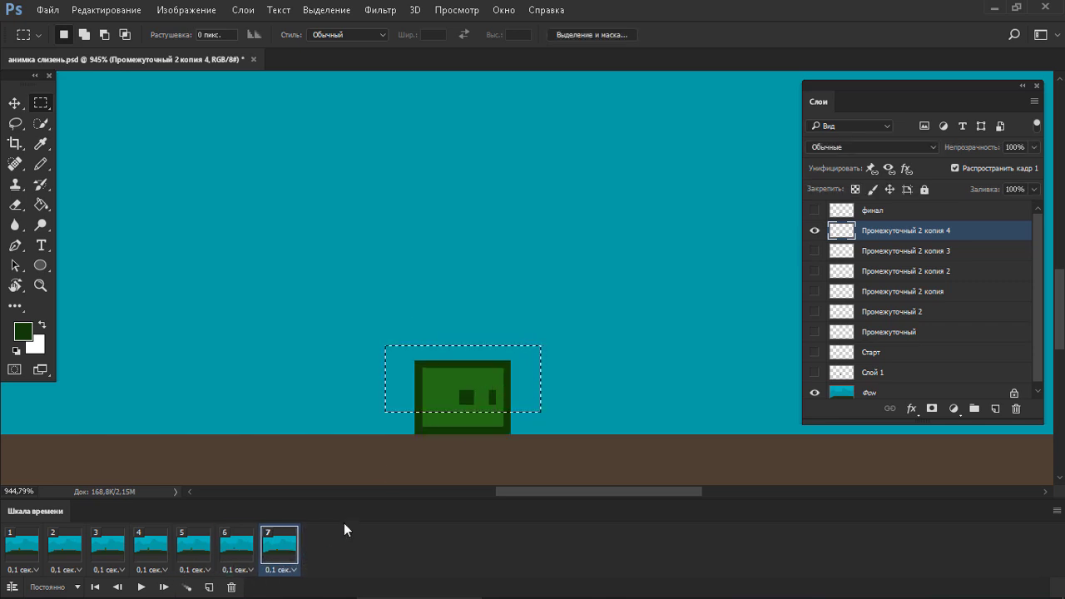
{"action": "left_click_drag", "start_coordinate": [481, 391], "coordinate": [491, 351]}
{"action": "key", "text": "ctrl+d"}
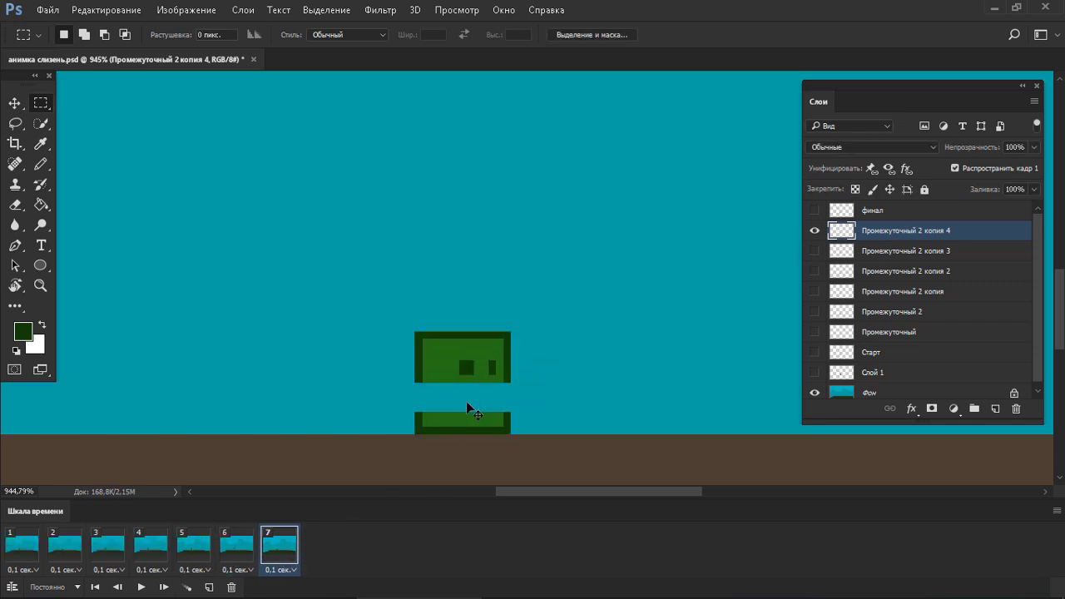
Close the gap in the frame 7 square with dark green outline sides and a lighter green fill.
{"action": "key", "text": "b"}
{"action": "left_click_drag", "start_coordinate": [418, 384], "coordinate": [419, 398]}
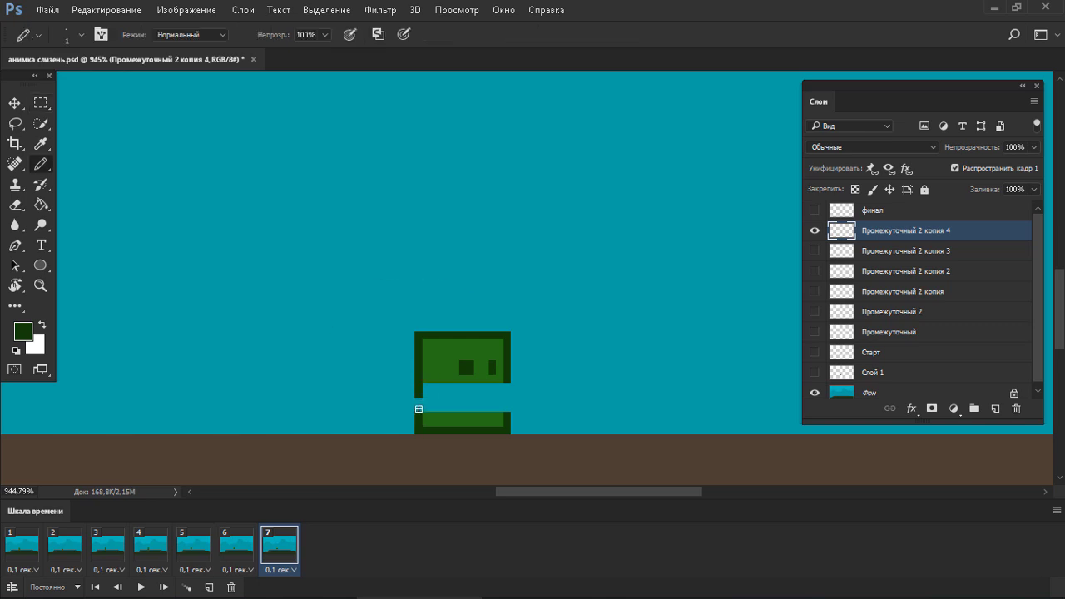
{"action": "key", "text": "g"}
{"action": "left_click", "coordinate": [471, 418], "text": "alt"}
{"action": "left_click", "coordinate": [471, 406]}
{"action": "left_click", "coordinate": [235, 549]}
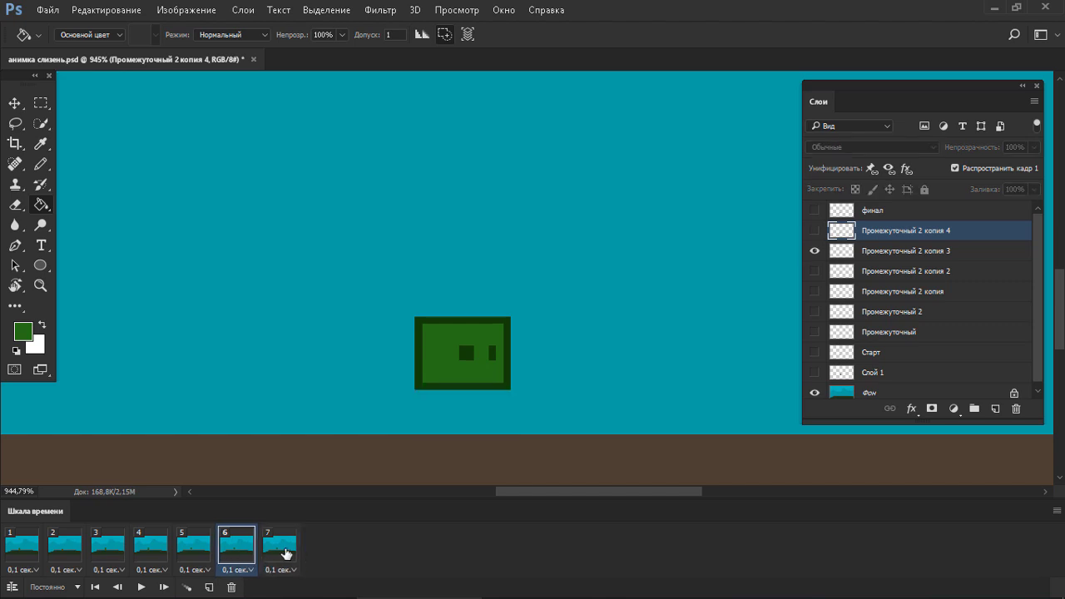
{"action": "left_click", "coordinate": [281, 551]}
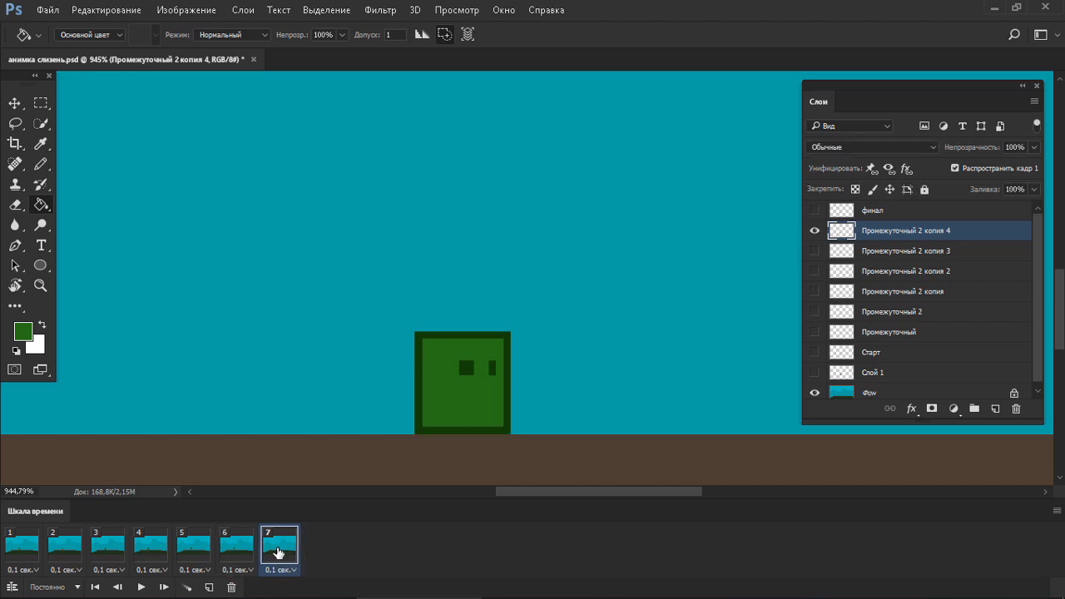
Stretch the frame 7 square 1 pixel taller by raising its upper part, and preview the animation.
{"action": "left_click", "coordinate": [231, 552]}
{"action": "left_click", "coordinate": [277, 553]}
{"action": "key", "text": "m"}
{"action": "mouse_move", "coordinate": [384, 309]}
{"action": "left_mouse_down"}
{"action": "mouse_move", "coordinate": [499, 366]}
{"action": "mouse_move", "coordinate": [509, 389]}
{"action": "mouse_move", "coordinate": [492, 366]}
{"action": "left_mouse_up"}
{"action": "key", "text": "ctrl+d"}
{"action": "mouse_move", "coordinate": [416, 392]}
{"action": "left_mouse_down"}
{"action": "mouse_move", "coordinate": [507, 423]}
{"action": "mouse_move", "coordinate": [475, 407]}
{"action": "left_mouse_up"}
{"action": "key", "text": "ctrl+d"}
{"action": "left_click", "coordinate": [248, 546]}
{"action": "left_click", "coordinate": [259, 547]}
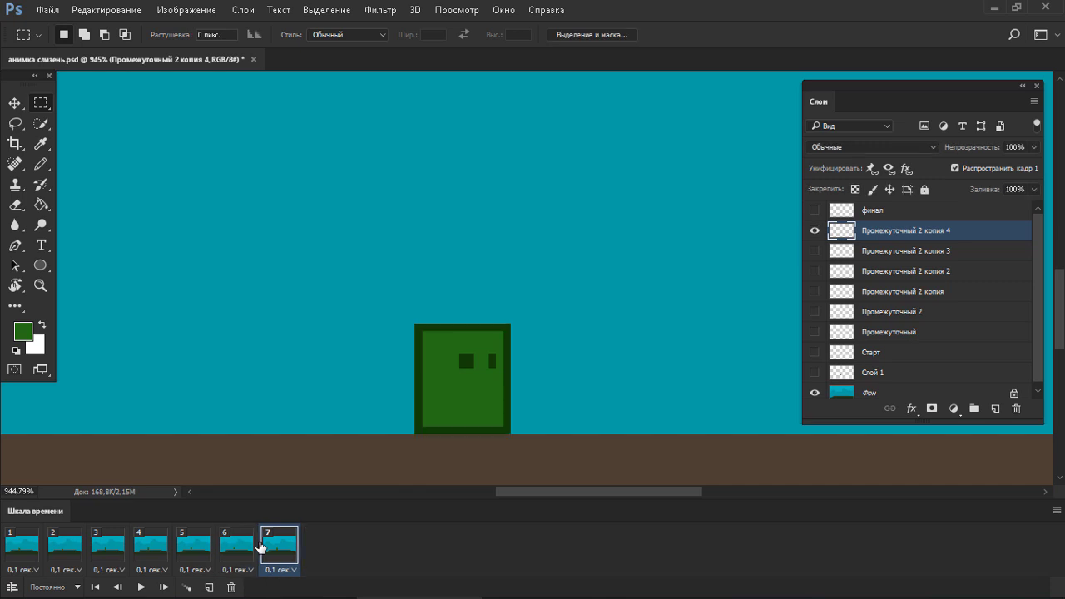
{"action": "key", "text": "space"}
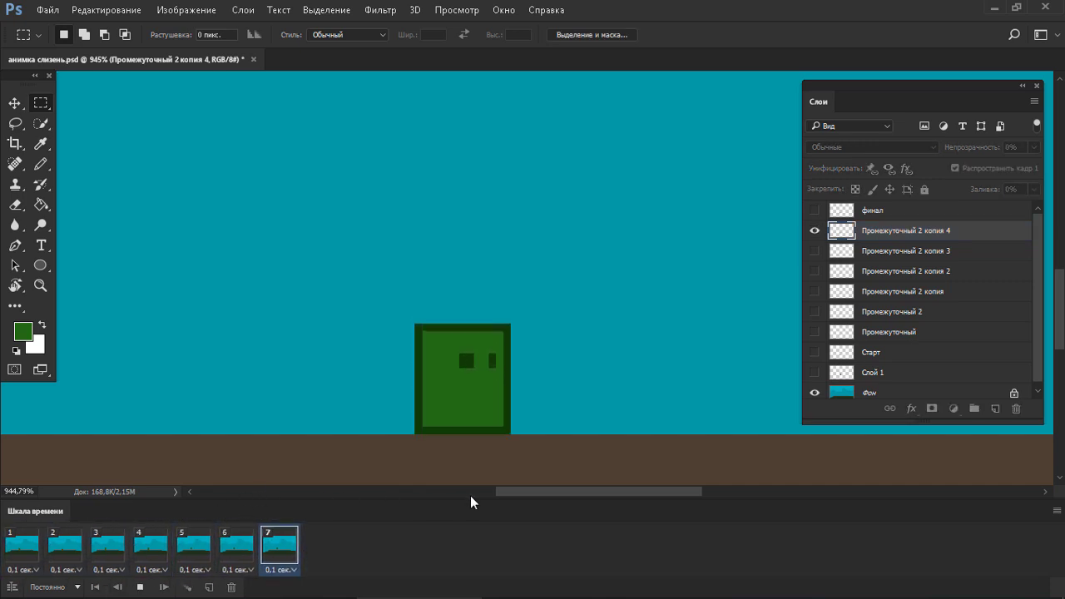
{"action": "key", "text": "space"}
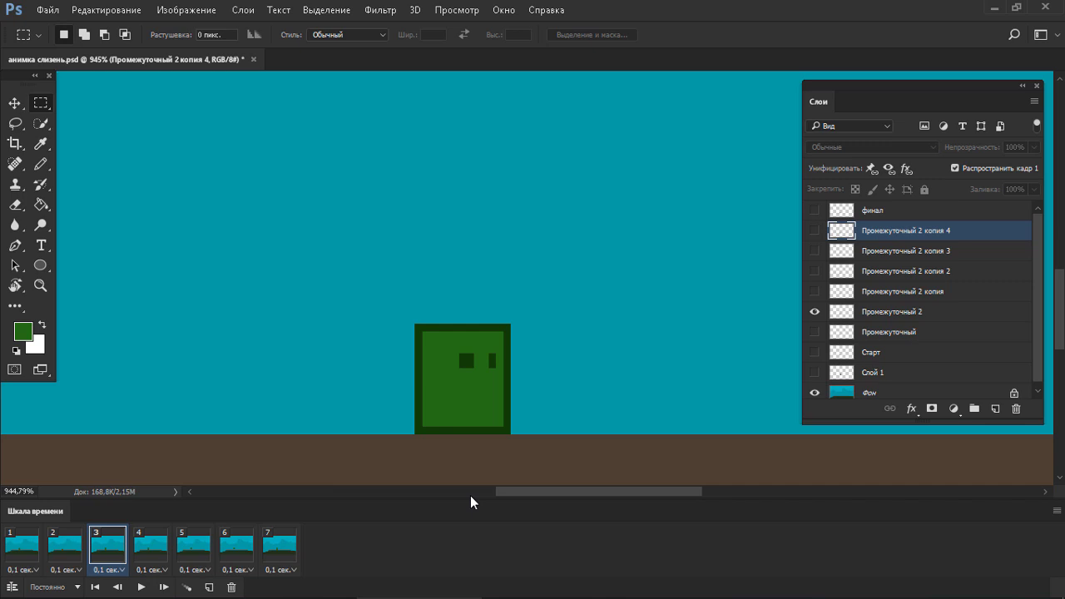
Add a new animation frame after frame 1 and duplicate the Старт layer for it.
{"action": "left_click", "coordinate": [34, 547]}
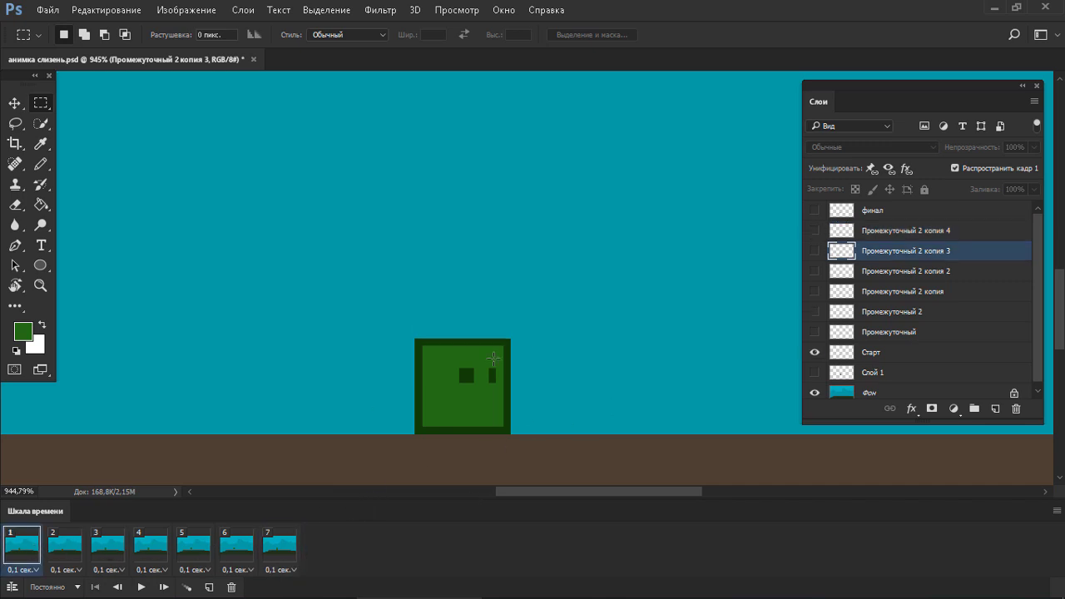
{"action": "left_click", "coordinate": [63, 549]}
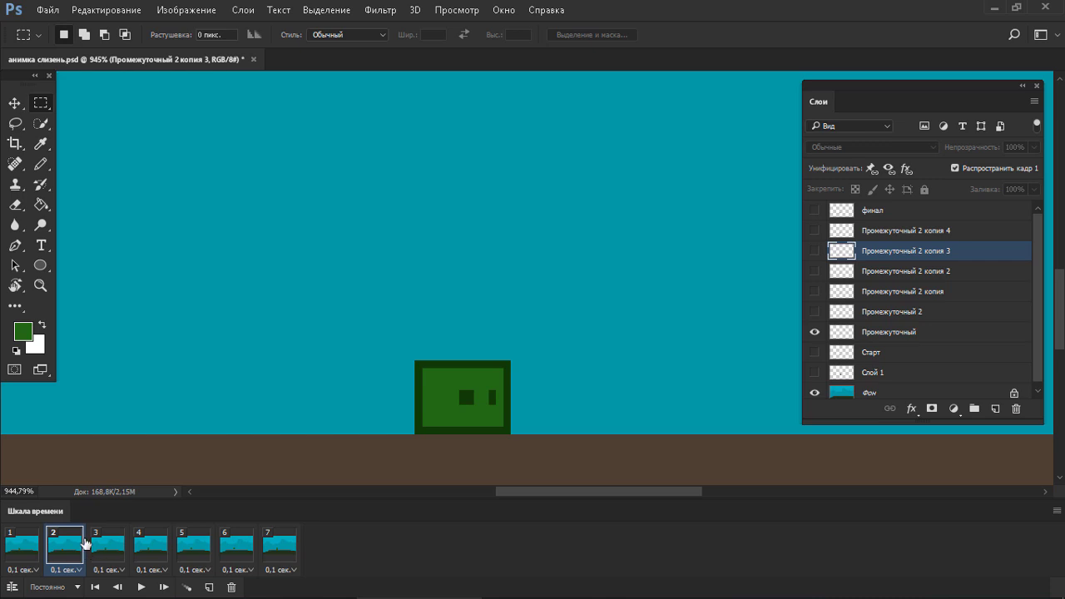
{"action": "left_click", "coordinate": [36, 547]}
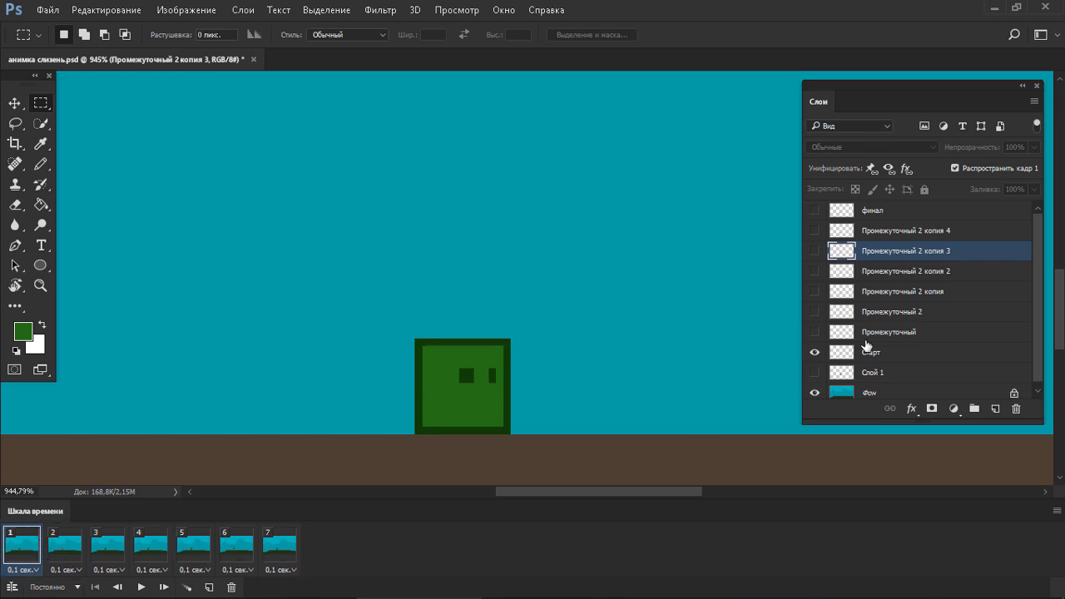
{"action": "left_click", "coordinate": [209, 587]}
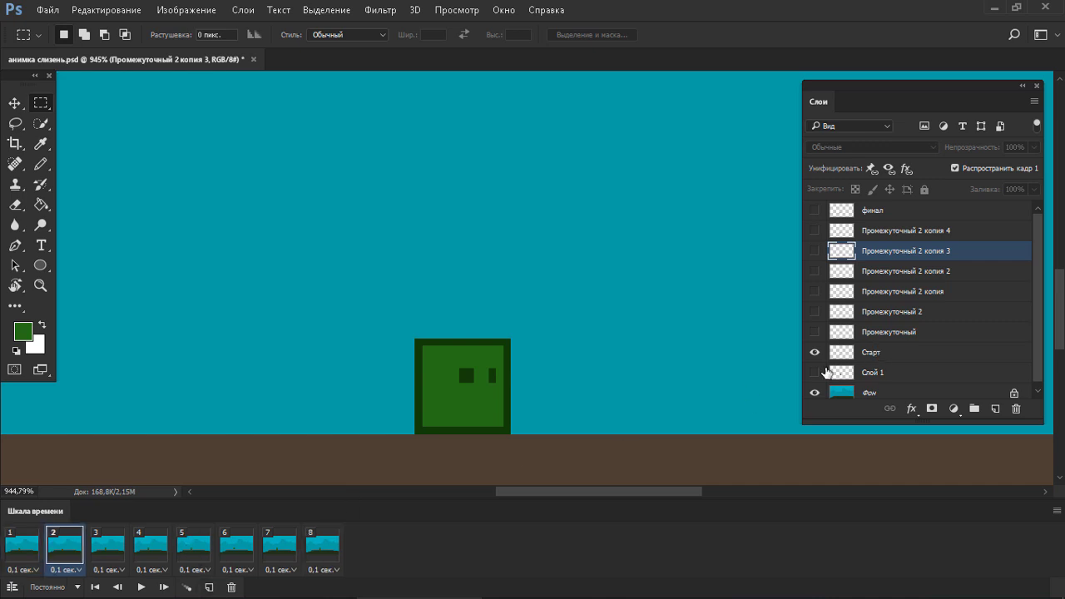
{"action": "left_click", "coordinate": [869, 353]}
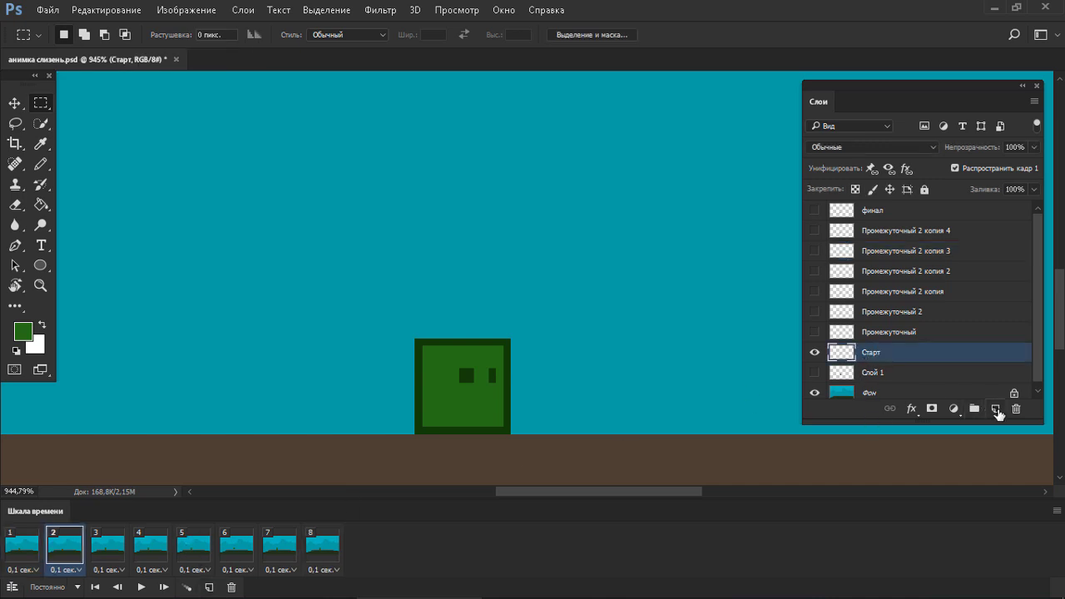
{"action": "key", "text": "ctrl+j"}
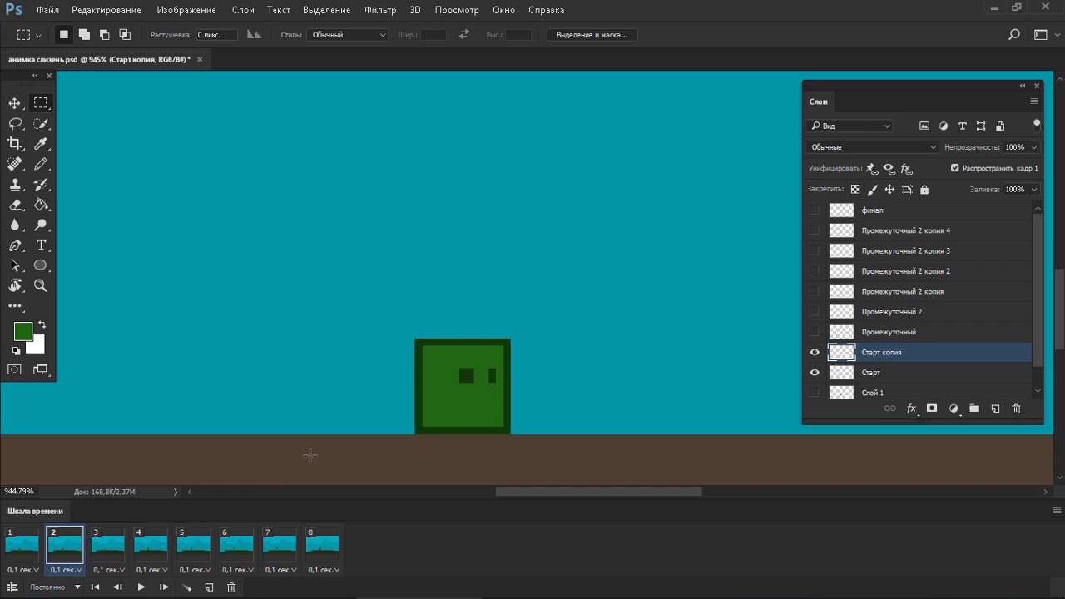
Squash the frame 2 square by shifting its upper part down 2 pixels in total, and hide the Старт layer.
{"action": "left_click_drag", "start_coordinate": [393, 331], "coordinate": [554, 397]}
{"action": "key", "text": "ctrl+d"}
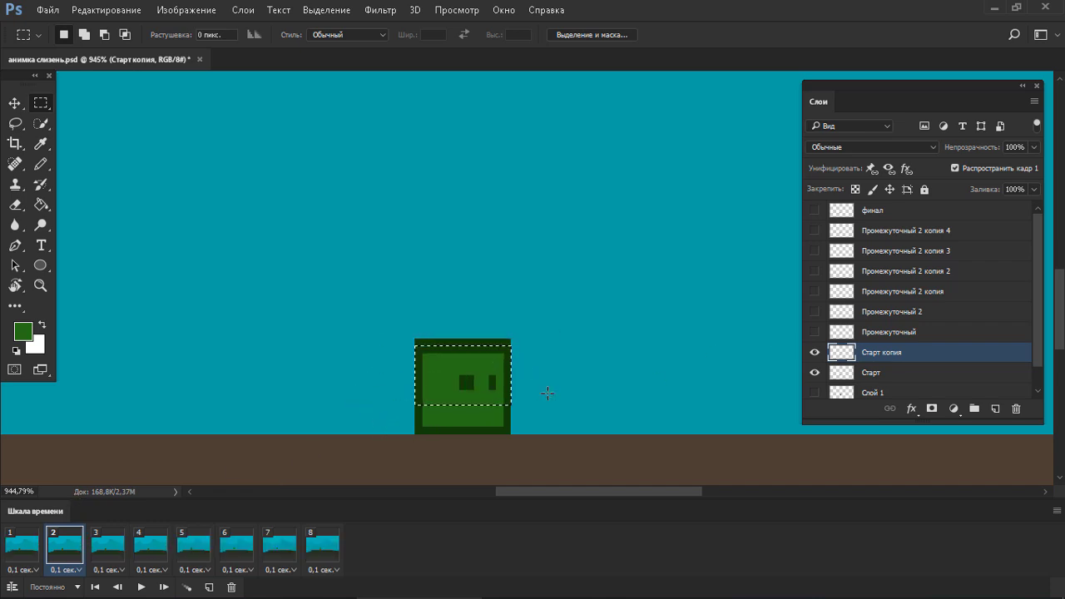
{"action": "left_click", "coordinate": [815, 373]}
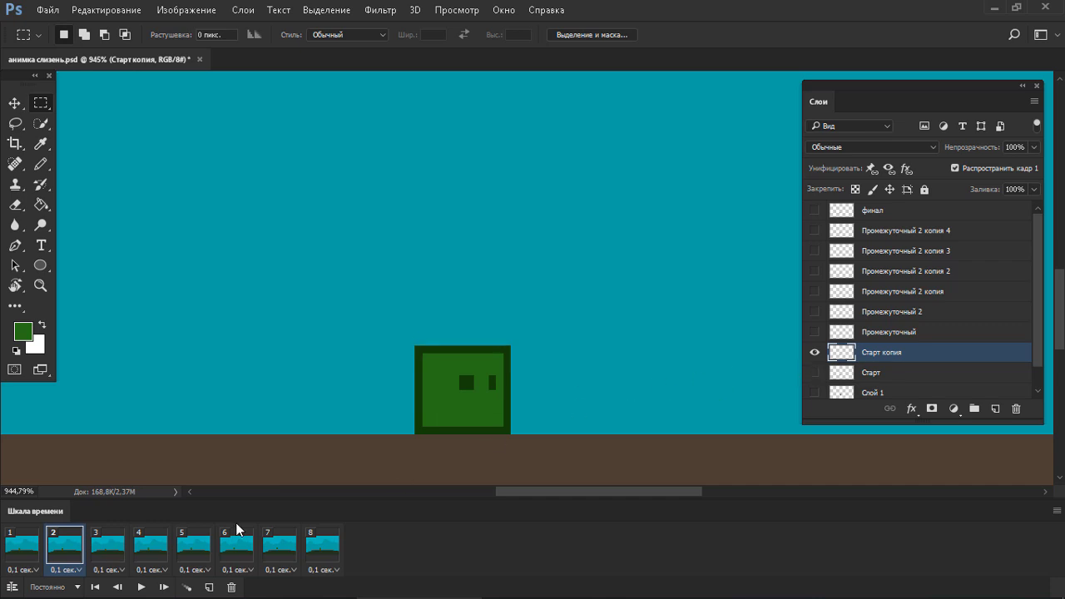
{"action": "left_click", "coordinate": [28, 558]}
{"action": "left_click", "coordinate": [73, 553]}
{"action": "left_click", "coordinate": [111, 553]}
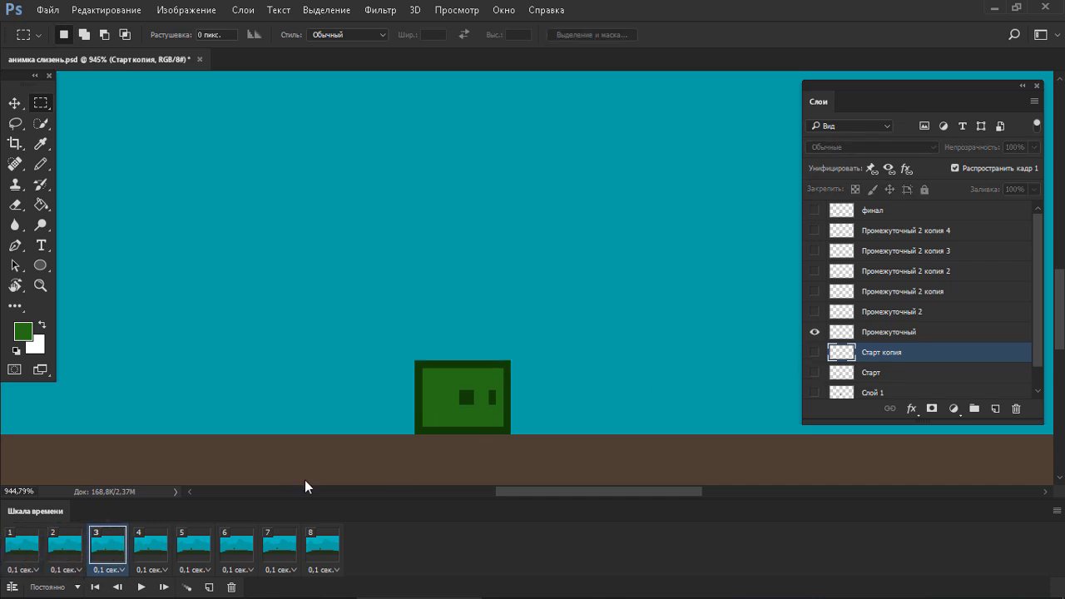
{"action": "left_click", "coordinate": [82, 547]}
{"action": "left_click_drag", "start_coordinate": [370, 337], "coordinate": [532, 402]}
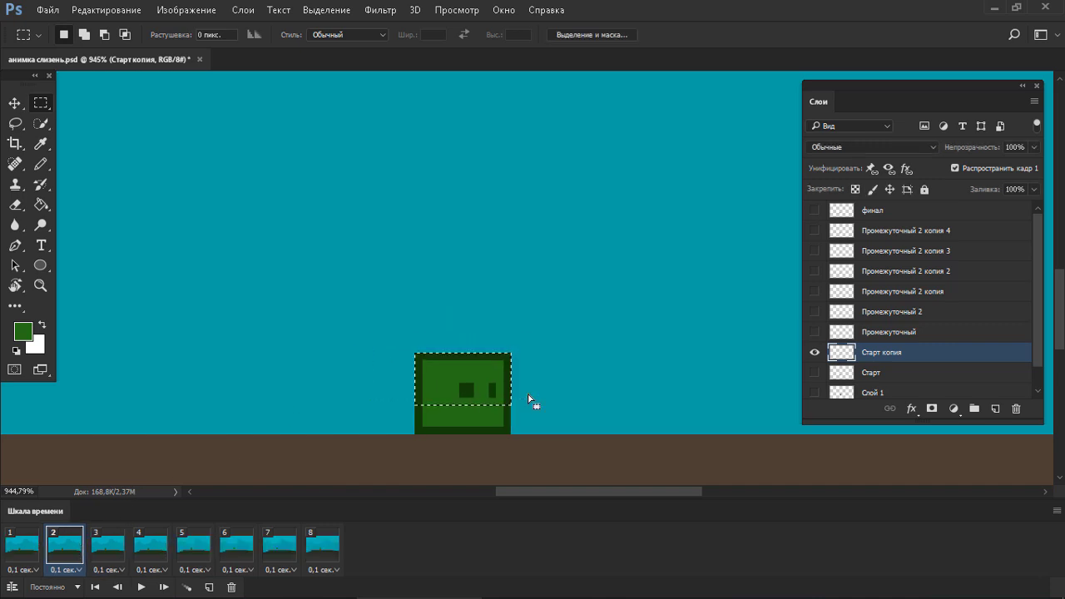
{"action": "left_click", "coordinate": [529, 400]}
Examine the square's shape and height in each of the eight frames in order.
{"action": "left_click", "coordinate": [24, 549]}
{"action": "left_click", "coordinate": [59, 550]}
{"action": "left_click", "coordinate": [125, 555]}
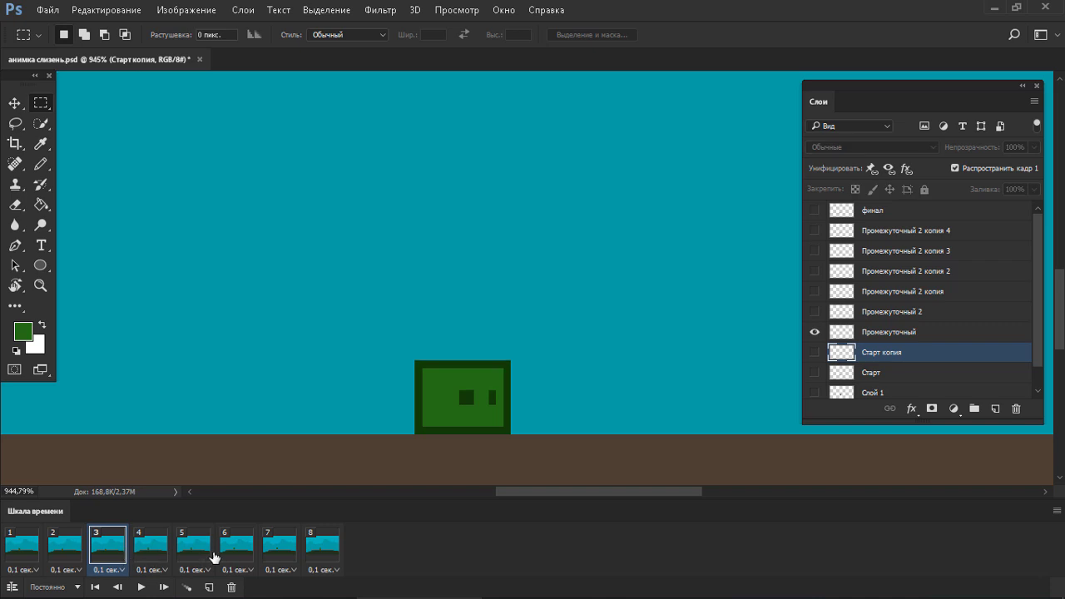
{"action": "left_click", "coordinate": [145, 556]}
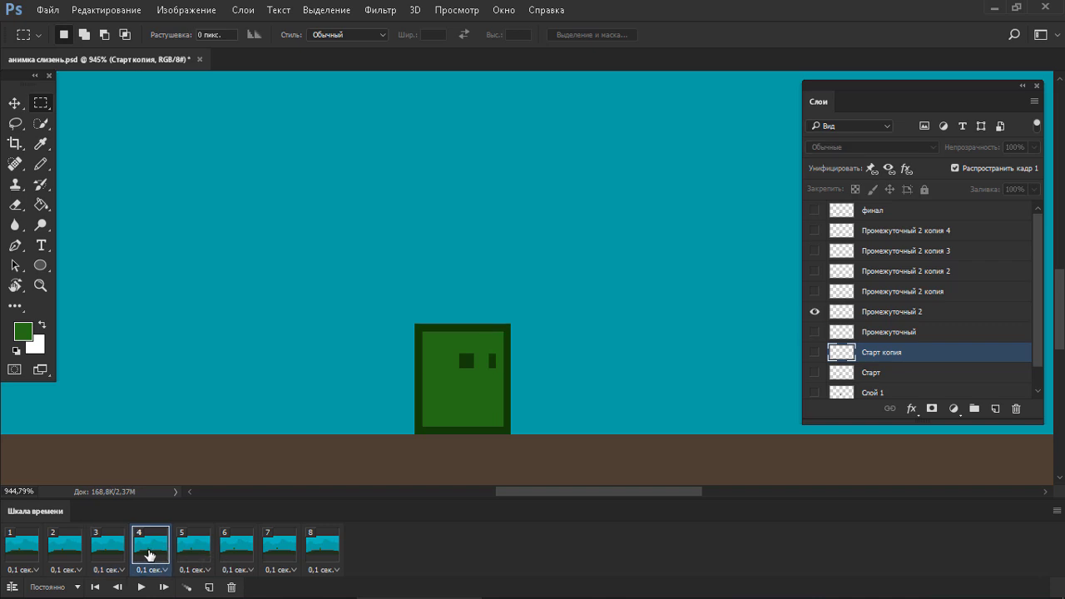
{"action": "left_click", "coordinate": [191, 554]}
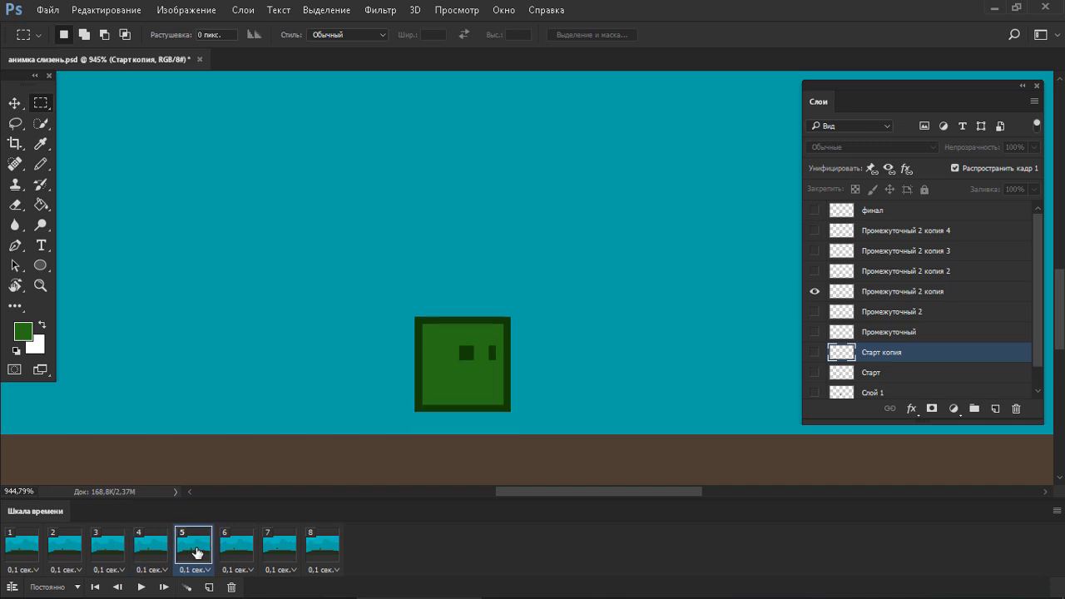
{"action": "left_click", "coordinate": [243, 552]}
{"action": "left_click", "coordinate": [280, 553]}
{"action": "left_click", "coordinate": [312, 553]}
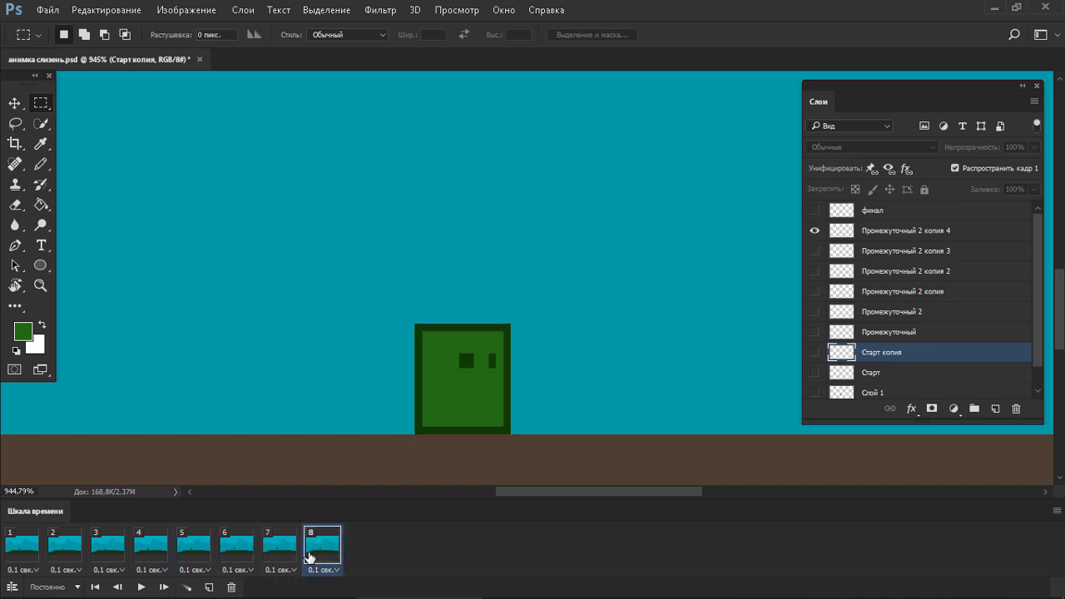
Add a new animation frame after frame 4 and duplicate the Промежуточный 2 layer for it.
{"action": "left_click", "coordinate": [898, 316]}
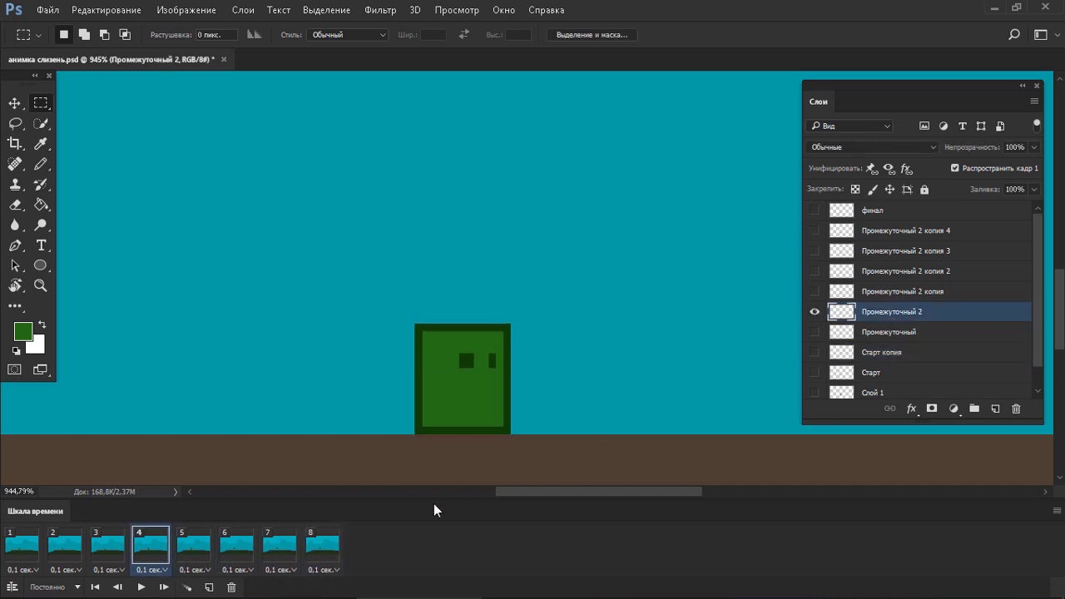
{"action": "left_click", "coordinate": [210, 587]}
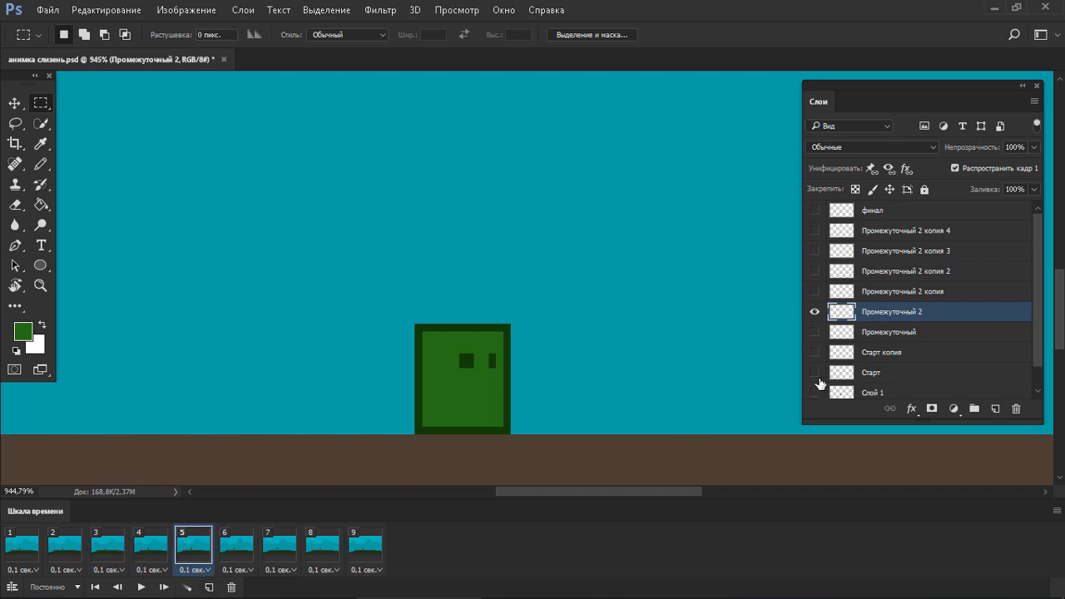
{"action": "key", "text": "ctrl+j"}
Stretch the frame 5 square by raising its upper part 2 pixels, and hide the Промежуточный 2 layer.
{"action": "mouse_move", "coordinate": [415, 324]}
{"action": "left_mouse_down"}
{"action": "mouse_move", "coordinate": [511, 366]}
{"action": "mouse_move", "coordinate": [510, 390]}
{"action": "mouse_move", "coordinate": [498, 348]}
{"action": "left_mouse_up"}
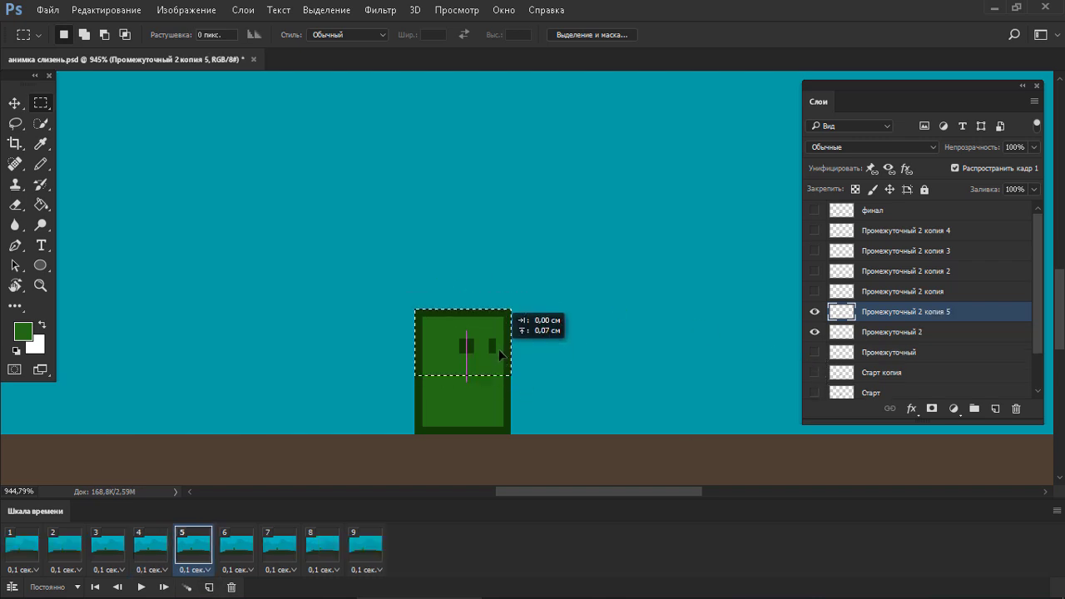
{"action": "left_click", "coordinate": [815, 332]}
{"action": "left_click_drag", "start_coordinate": [509, 357], "coordinate": [450, 382]}
{"action": "key", "text": "ctrl+z"}
{"action": "key", "text": "ctrl+d"}
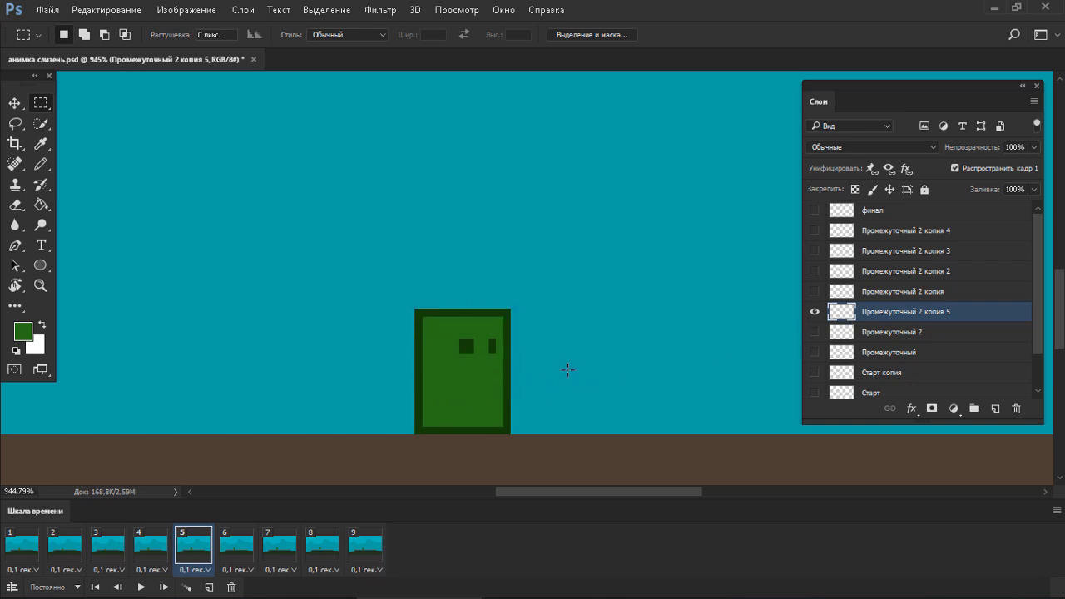
{"action": "left_click", "coordinate": [168, 553]}
{"action": "left_click", "coordinate": [193, 555]}
In frame 6, move the square on the Промежуточный 2 копия layer up 2 pixels overall.
{"action": "left_click", "coordinate": [242, 553]}
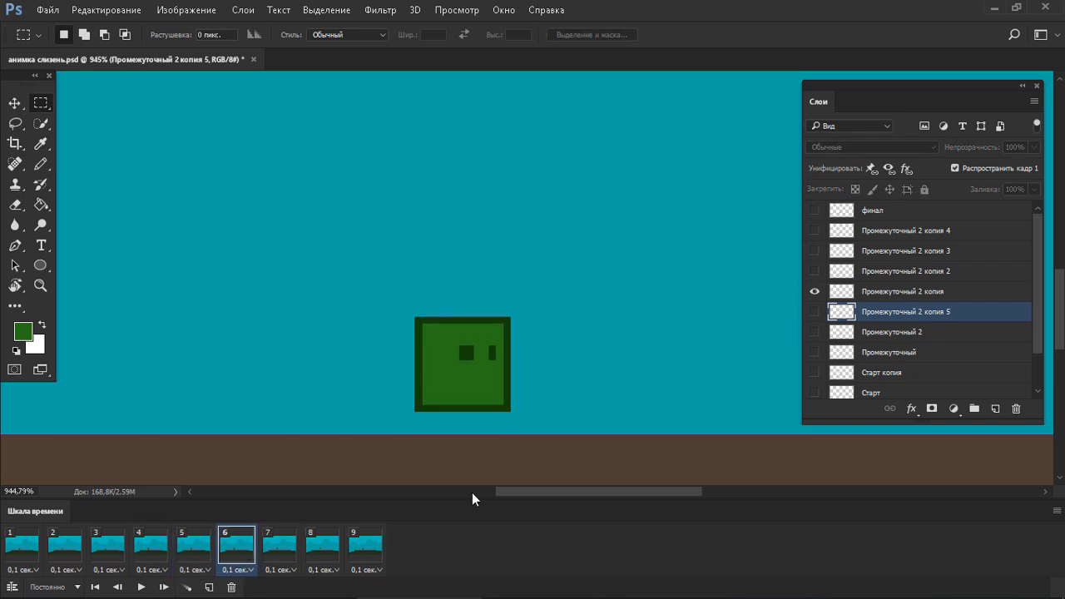
{"action": "left_click", "coordinate": [887, 292]}
{"action": "key", "text": "v"}
{"action": "left_click_drag", "start_coordinate": [502, 330], "coordinate": [497, 297]}
{"action": "left_click", "coordinate": [189, 548]}
{"action": "left_click", "coordinate": [228, 551]}
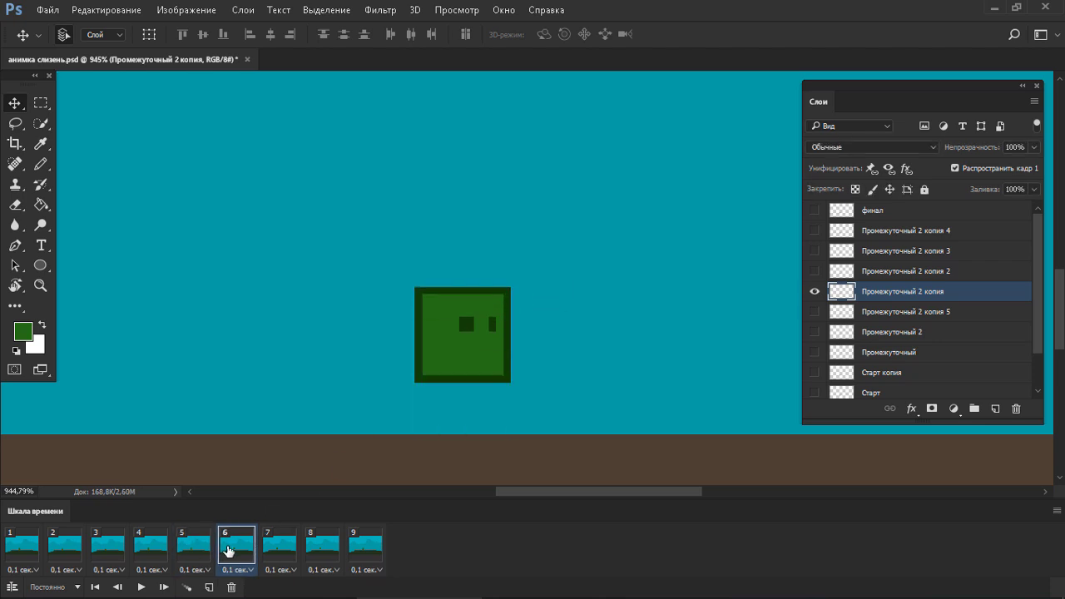
{"action": "key", "text": "Down"}
{"action": "key", "text": "Down"}
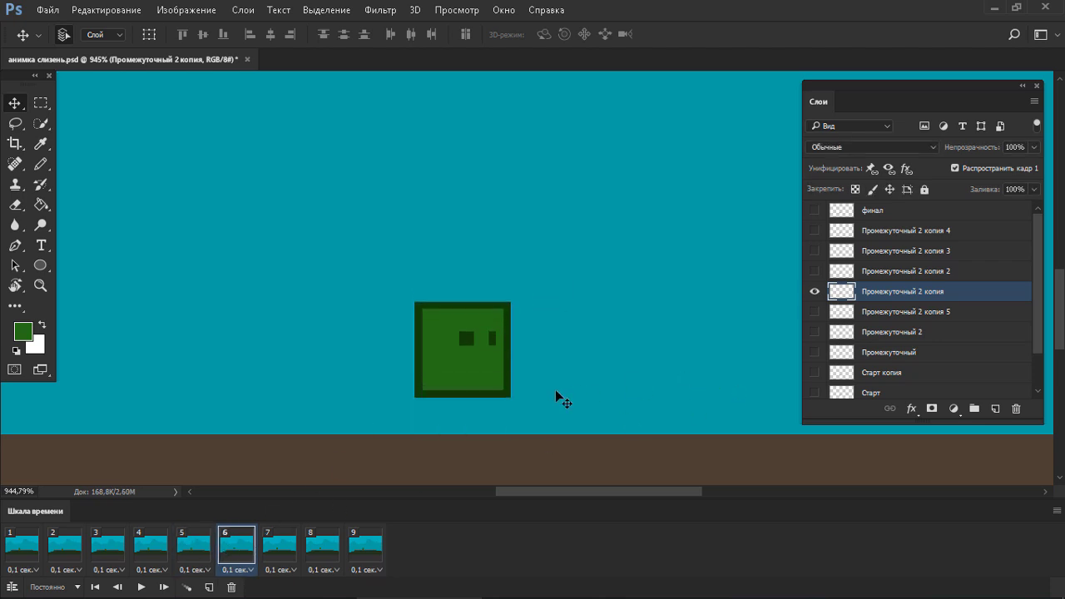
Compare the square's height in frames 5 to 8, with the Промежуточный 2 копия 2 layer selected.
{"action": "left_click", "coordinate": [204, 557]}
{"action": "left_click", "coordinate": [228, 556]}
{"action": "left_click", "coordinate": [281, 556]}
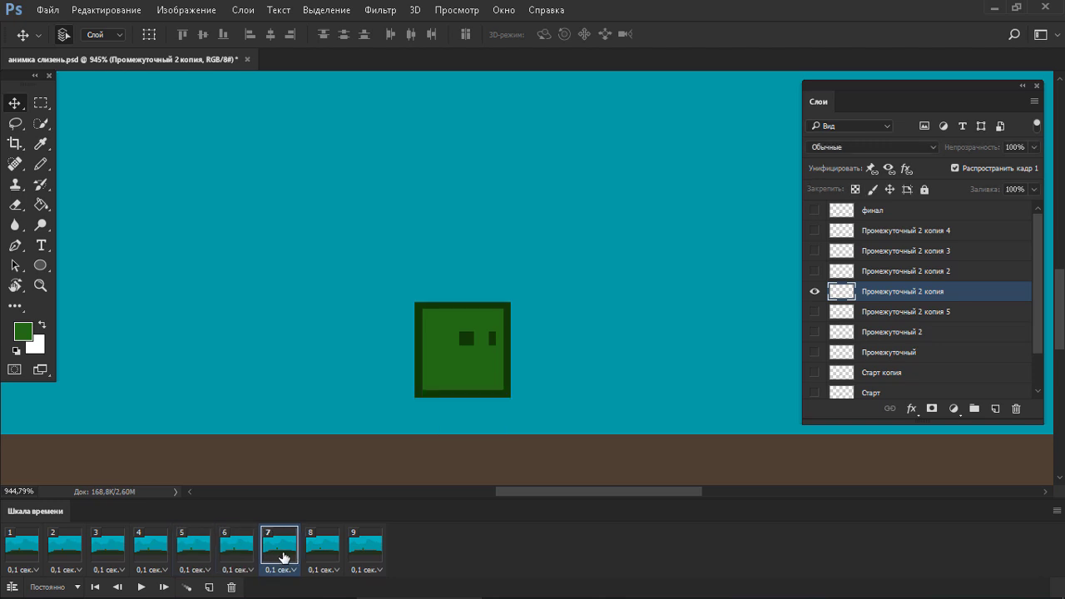
{"action": "left_click", "coordinate": [882, 273]}
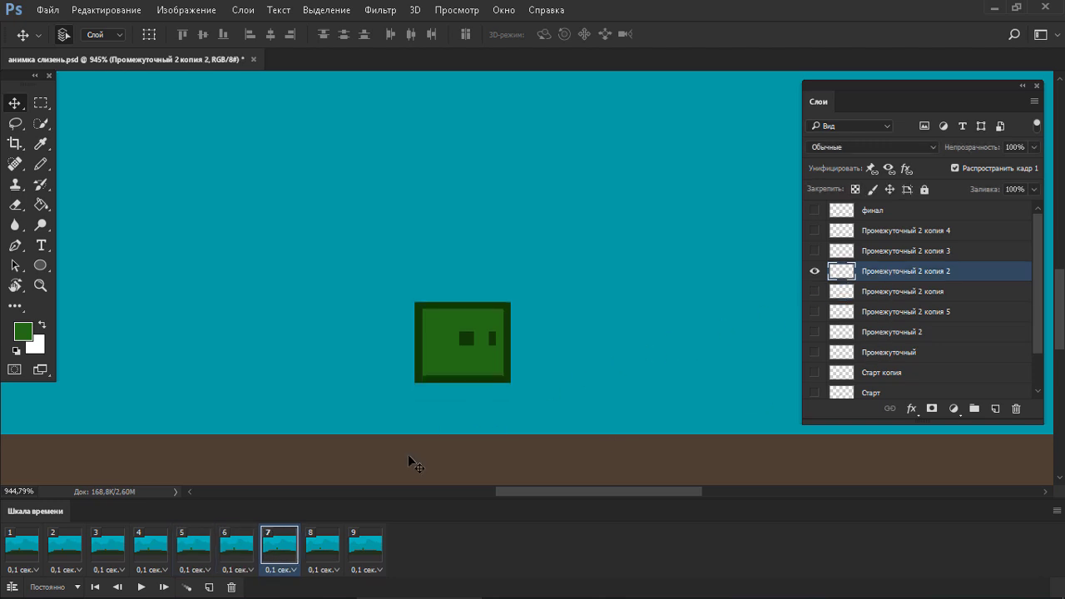
{"action": "left_click", "coordinate": [250, 540]}
{"action": "left_click", "coordinate": [205, 549]}
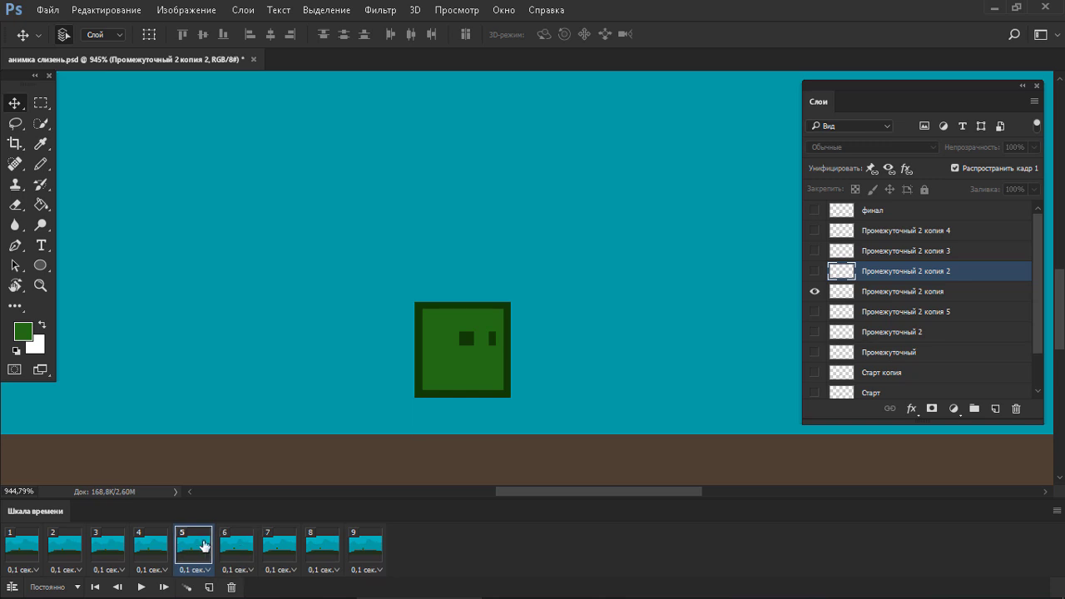
{"action": "left_click", "coordinate": [237, 549]}
{"action": "left_click", "coordinate": [283, 551]}
{"action": "left_click", "coordinate": [317, 553]}
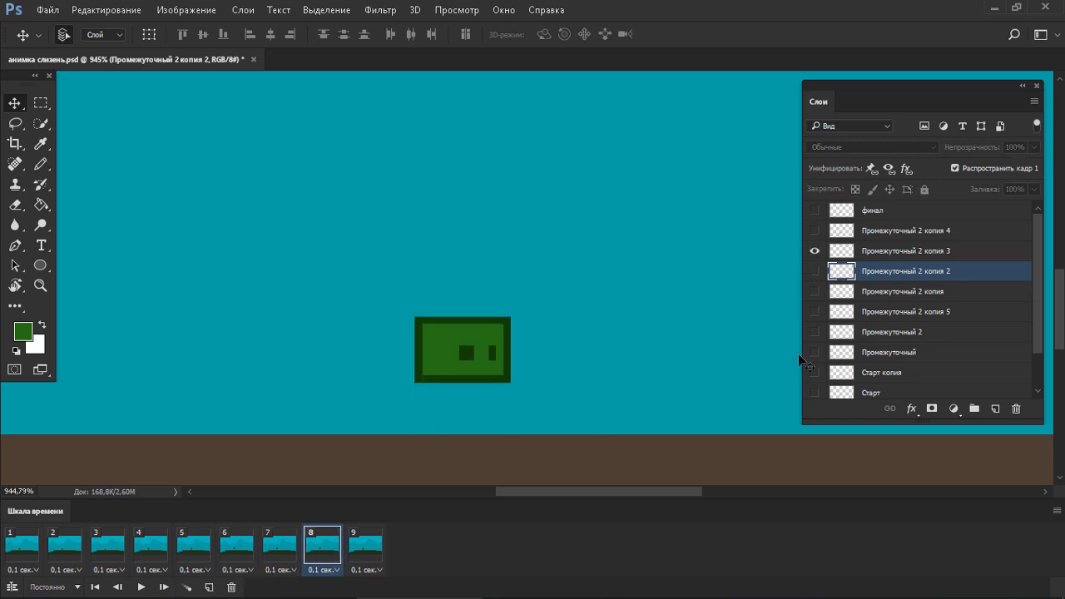
In frame 8, nudge the square on the Промежуточный 2 копия 3 layer up 1 pixel and check it against frame 7.
{"action": "left_click", "coordinate": [914, 254]}
{"action": "key", "text": "Up"}
{"action": "left_click", "coordinate": [295, 549]}
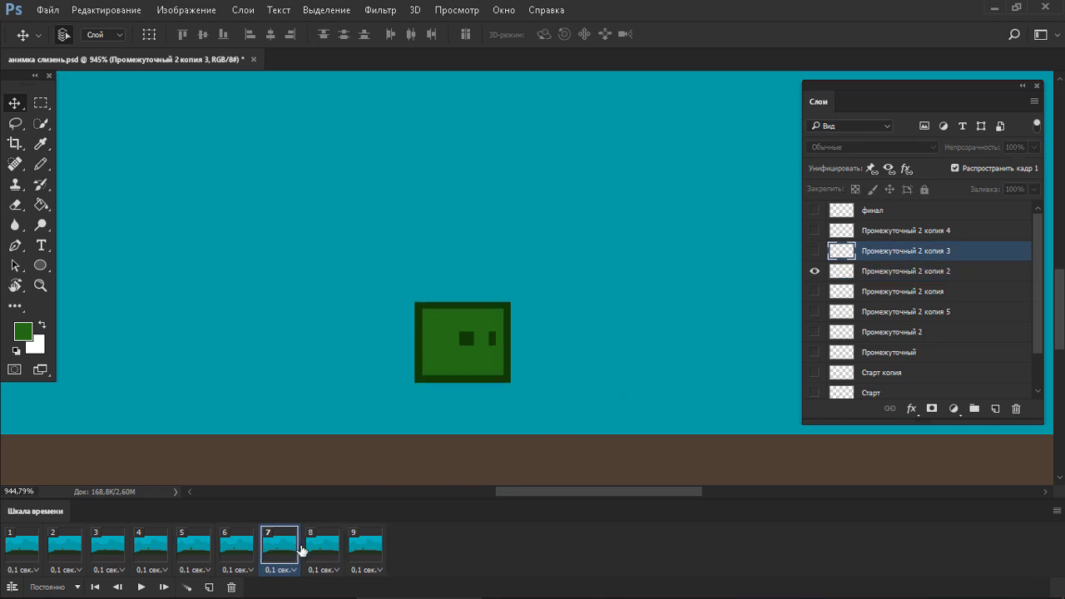
In frame 9, raise the square on the Промежуточный 2 копия 4 layer by 3 pixels.
{"action": "left_click", "coordinate": [316, 551]}
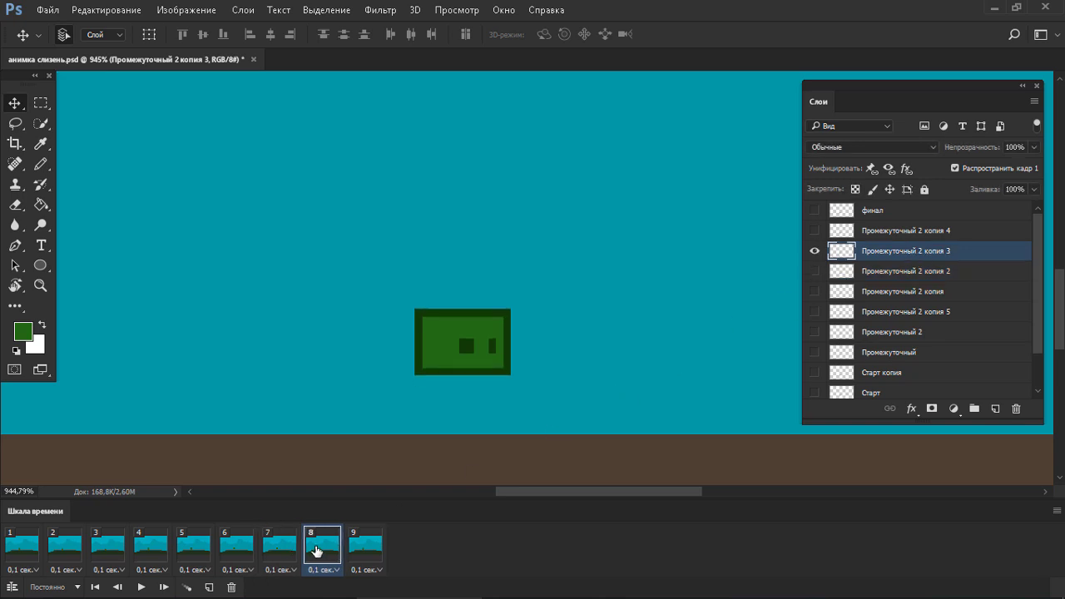
{"action": "left_click", "coordinate": [374, 550]}
{"action": "key", "text": "alt+bracketright"}
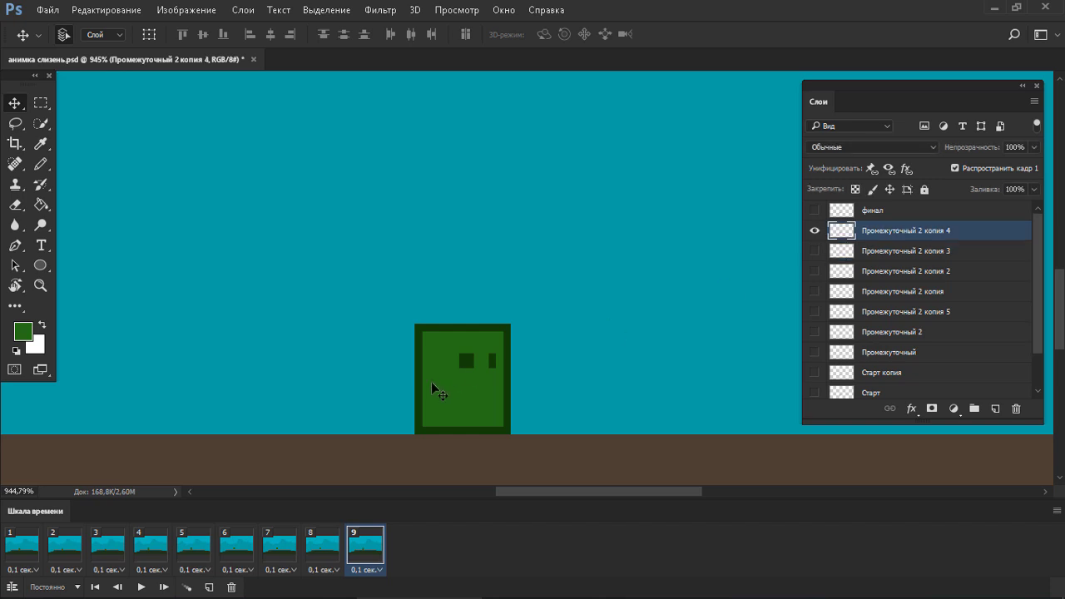
{"action": "left_click_drag", "start_coordinate": [448, 379], "coordinate": [450, 356]}
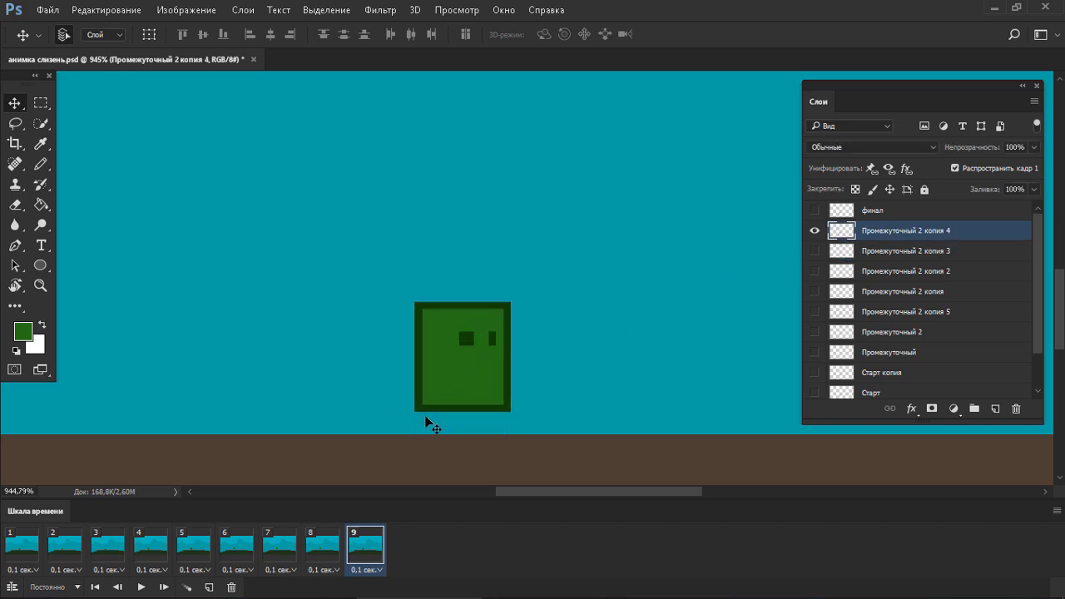
Duplicate frame 8 with the Промежуточный 2 копия 3 layer selected.
{"action": "left_click", "coordinate": [325, 565]}
{"action": "left_click", "coordinate": [326, 570]}
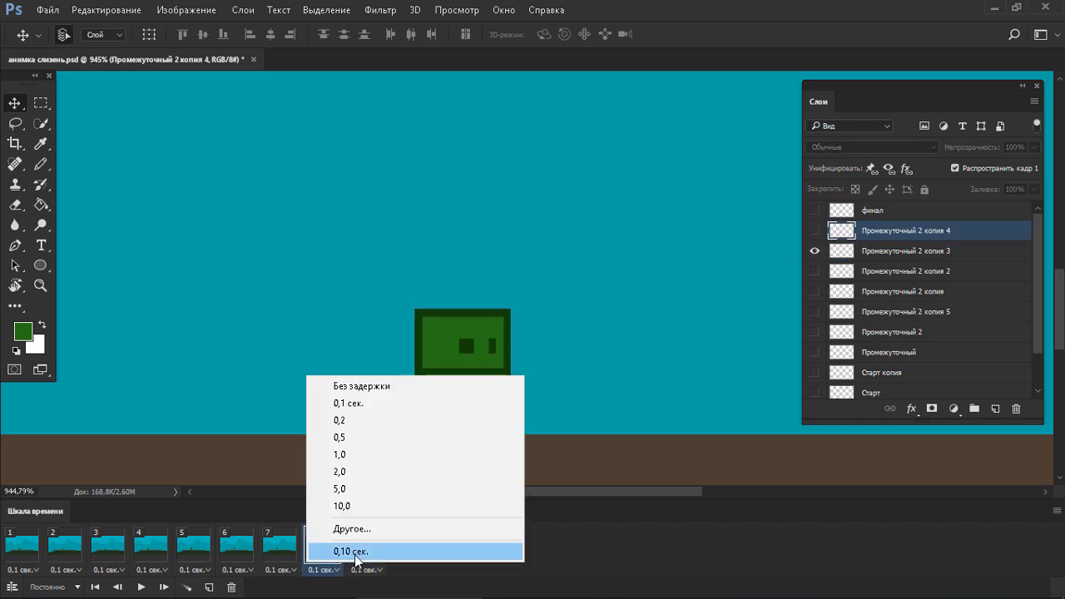
{"action": "left_click", "coordinate": [858, 249]}
{"action": "left_click", "coordinate": [858, 250]}
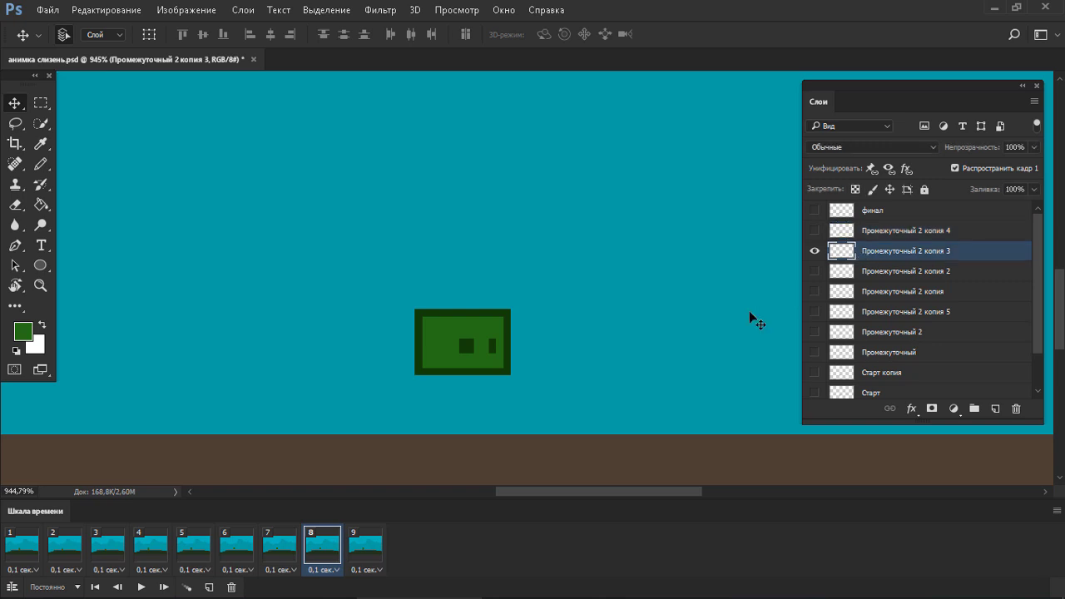
{"action": "left_click", "coordinate": [209, 587]}
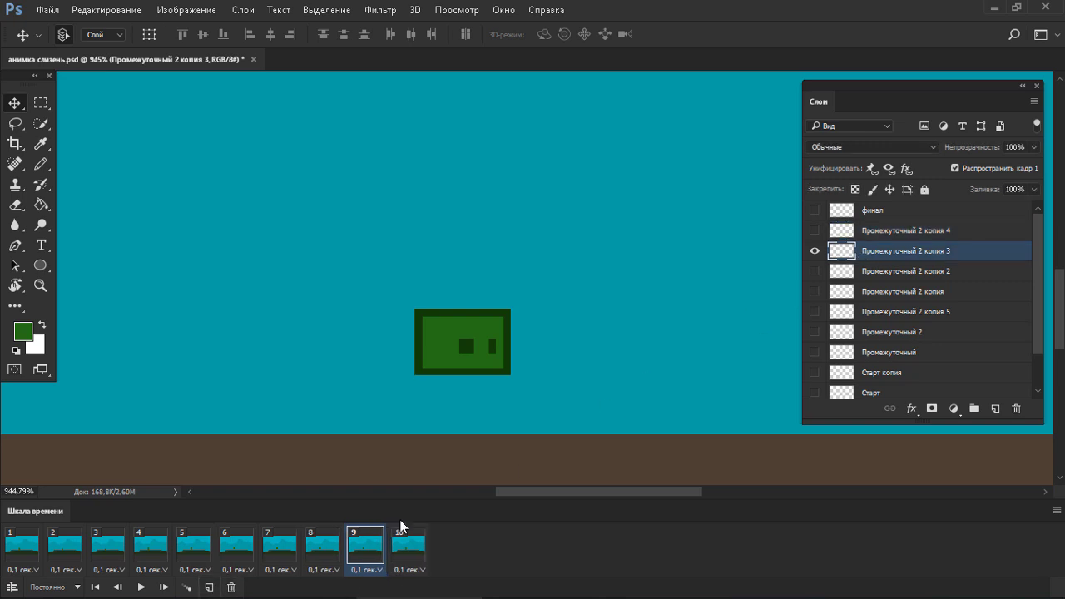
Duplicate the Промежуточный 2 копия 3 layer and move the lower edge of the copied square down 4 pixels.
{"action": "key", "text": "ctrl+j"}
{"action": "key", "text": "m"}
{"action": "left_click_drag", "start_coordinate": [533, 404], "coordinate": [398, 362]}
{"action": "mouse_move", "coordinate": [475, 367]}
{"action": "left_mouse_down"}
{"action": "mouse_move", "coordinate": [481, 414]}
{"action": "mouse_move", "coordinate": [493, 390]}
{"action": "left_mouse_up"}
{"action": "key", "text": "ctrl+d"}
Fill the gap in the stretched square with dark green side borders and green body colour, and check frame 9 against frame 8.
{"action": "key", "text": "b"}
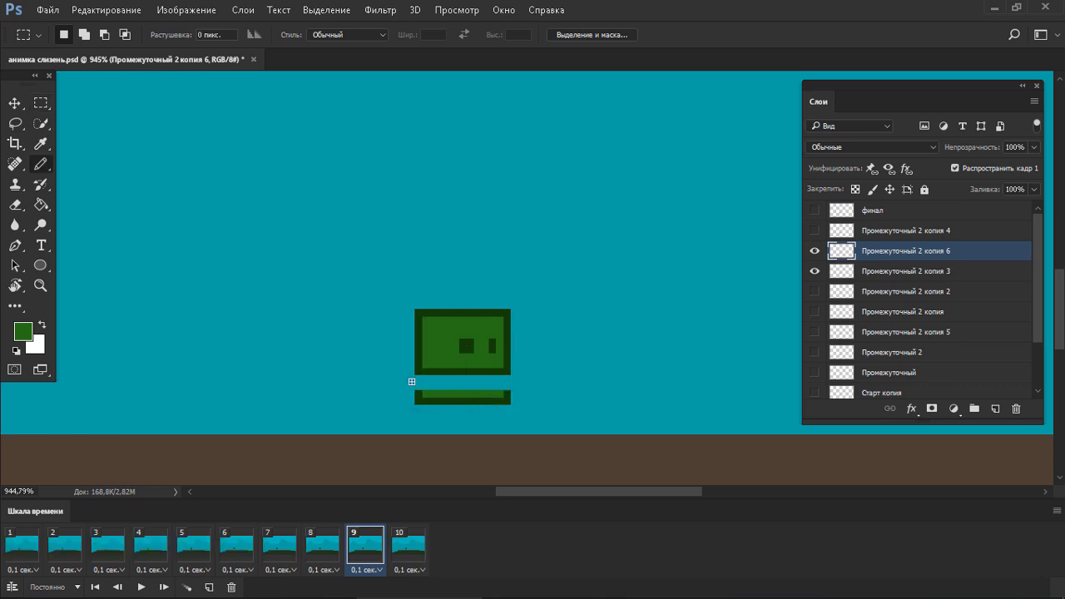
{"action": "left_click", "coordinate": [423, 369], "text": "alt"}
{"action": "left_click_drag", "start_coordinate": [426, 369], "coordinate": [430, 393]}
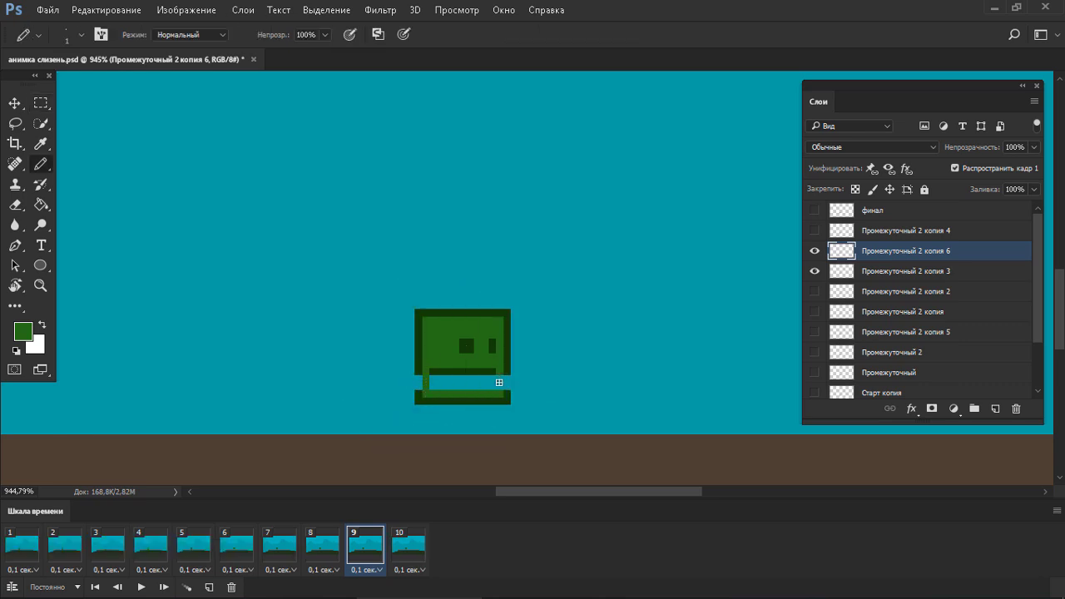
{"action": "left_click", "coordinate": [510, 369], "text": "alt"}
{"action": "left_click_drag", "start_coordinate": [510, 372], "coordinate": [510, 390]}
{"action": "key", "text": "e"}
{"action": "key", "text": "b"}
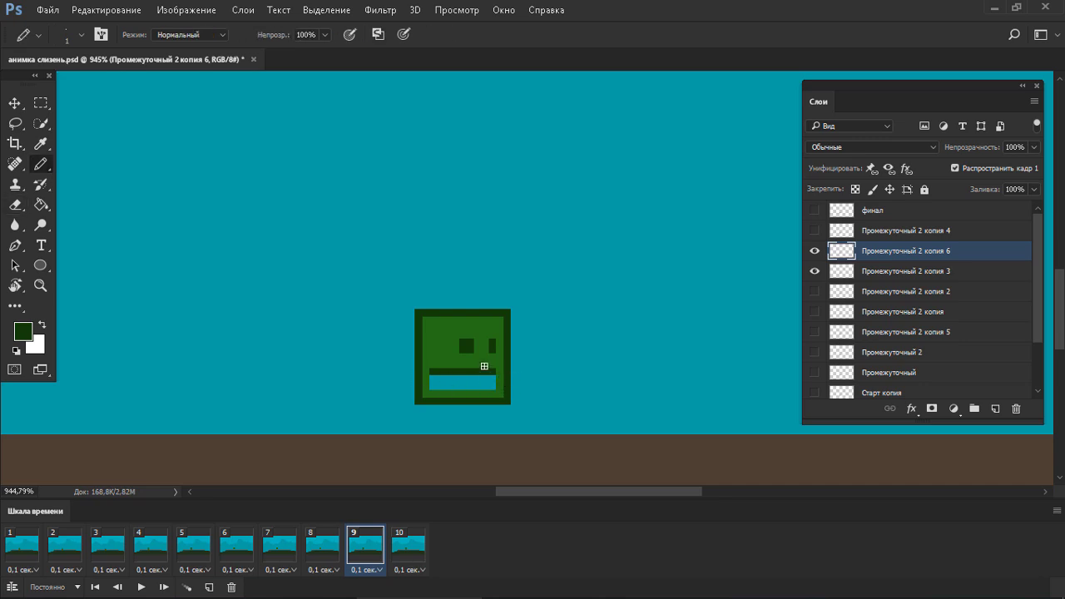
{"action": "left_click", "coordinate": [491, 359], "text": "alt"}
{"action": "mouse_move", "coordinate": [498, 373]}
{"action": "left_mouse_down"}
{"action": "mouse_move", "coordinate": [430, 373]}
{"action": "mouse_move", "coordinate": [438, 387]}
{"action": "mouse_move", "coordinate": [433, 379]}
{"action": "mouse_move", "coordinate": [486, 385]}
{"action": "left_mouse_up"}
{"action": "left_click", "coordinate": [330, 558]}
{"action": "left_click", "coordinate": [356, 554]}
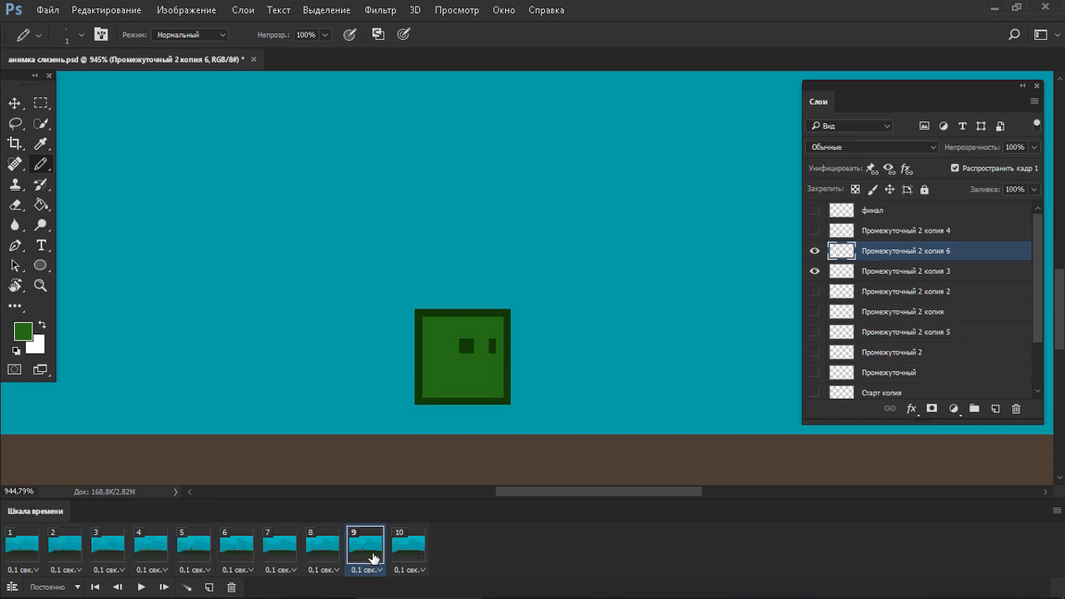
{"action": "key", "text": "m"}
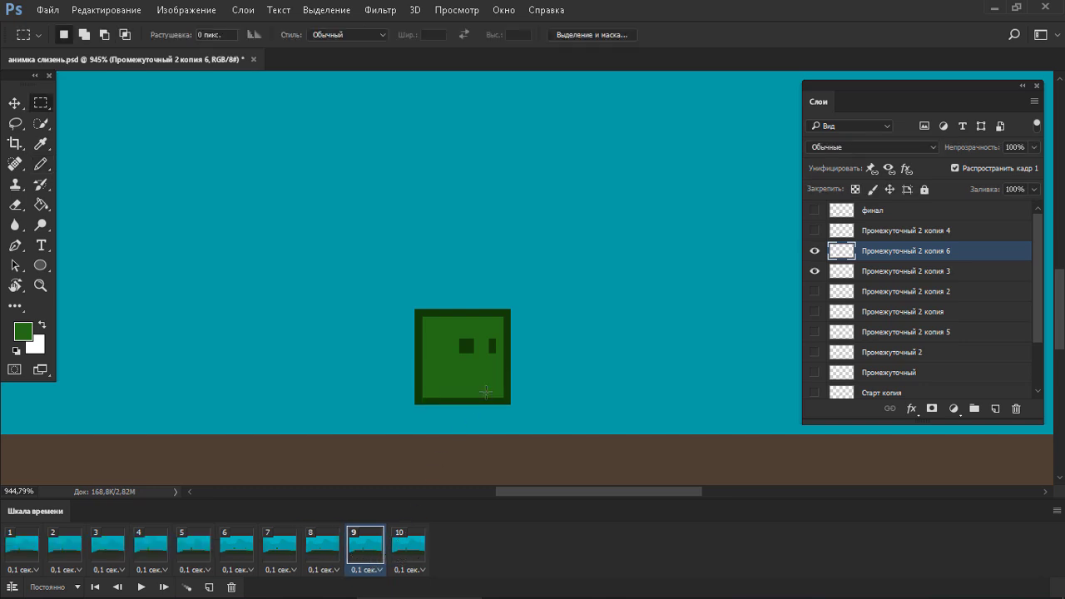
In frame 10, nudge the square on the Промежуточный 2 копия 4 layer down 1 pixel and compare it with frame 9.
{"action": "left_click", "coordinate": [400, 553]}
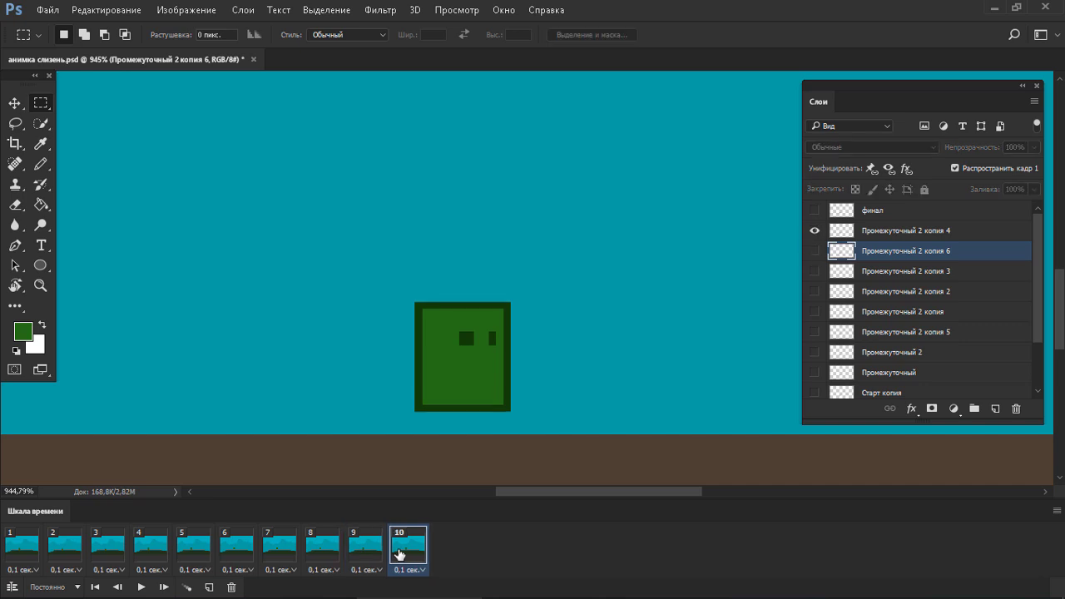
{"action": "left_click", "coordinate": [851, 236]}
{"action": "key", "text": "v"}
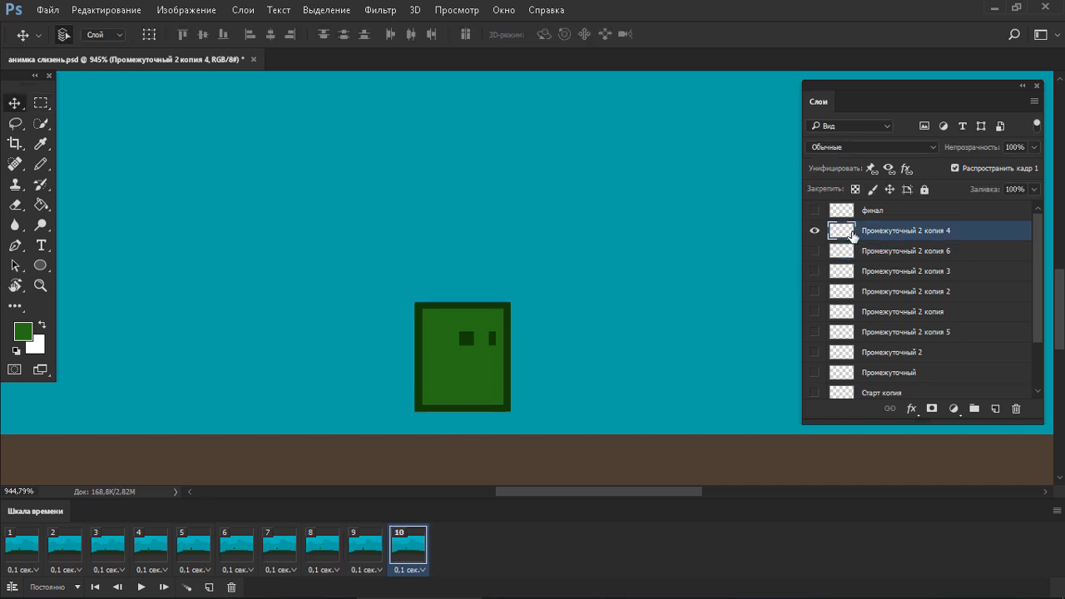
{"action": "key", "text": "Down"}
{"action": "left_click", "coordinate": [357, 561]}
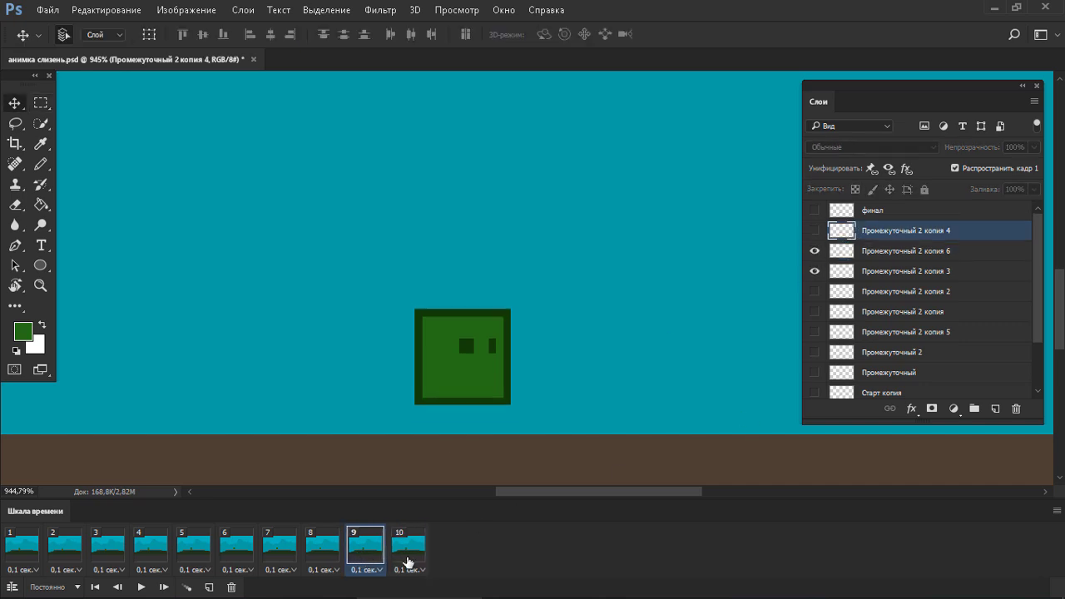
{"action": "left_click", "coordinate": [407, 563]}
Play the animation, stop it, and inspect the square's position in frames 7 and 8.
{"action": "key", "text": "space"}
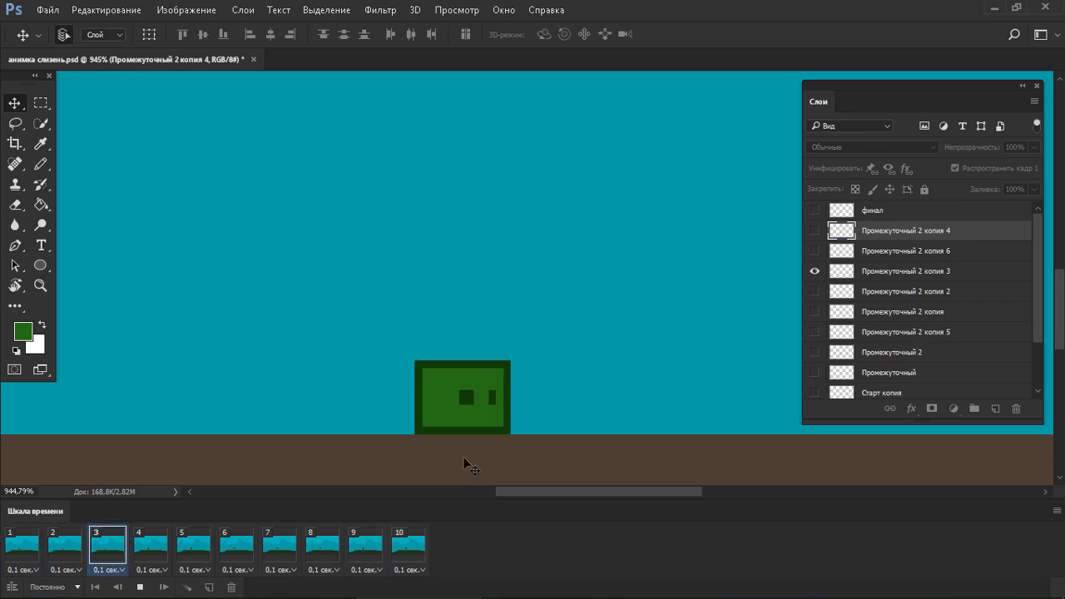
{"action": "key", "text": "space"}
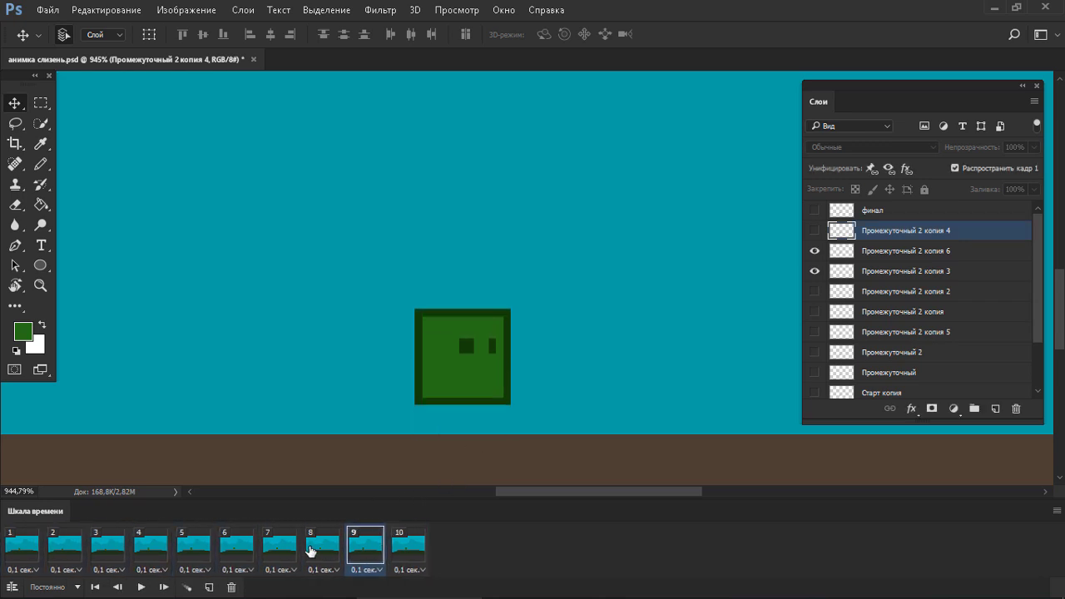
{"action": "left_click", "coordinate": [291, 548]}
{"action": "left_click", "coordinate": [319, 548]}
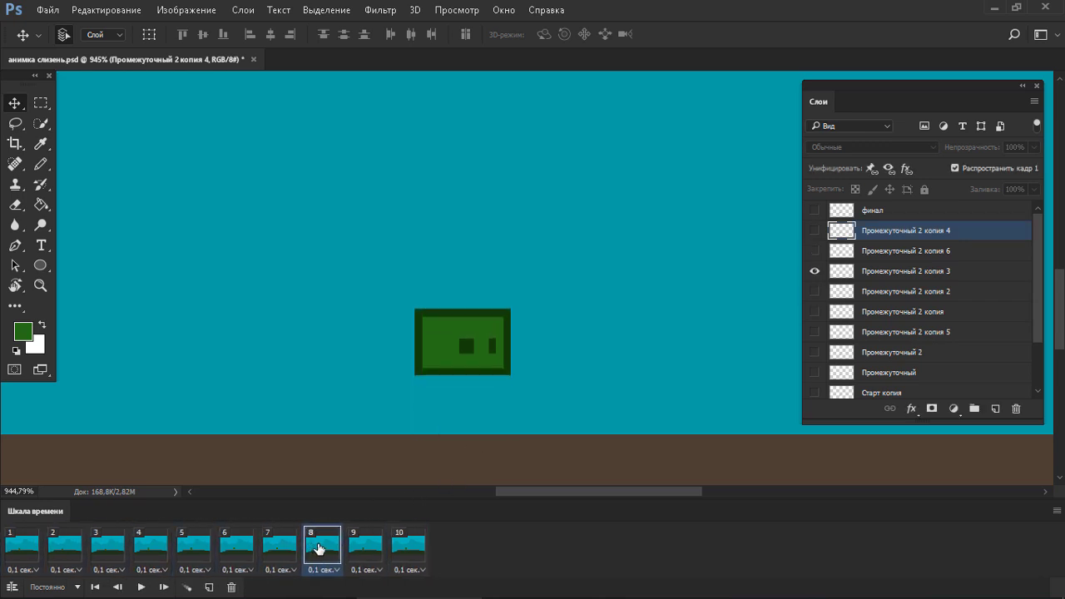
In frame 9, hide the Промежуточный 2 копия 3 layer and lower the square on Промежуточный 2 копия 6 by 1 pixel.
{"action": "left_click", "coordinate": [364, 552]}
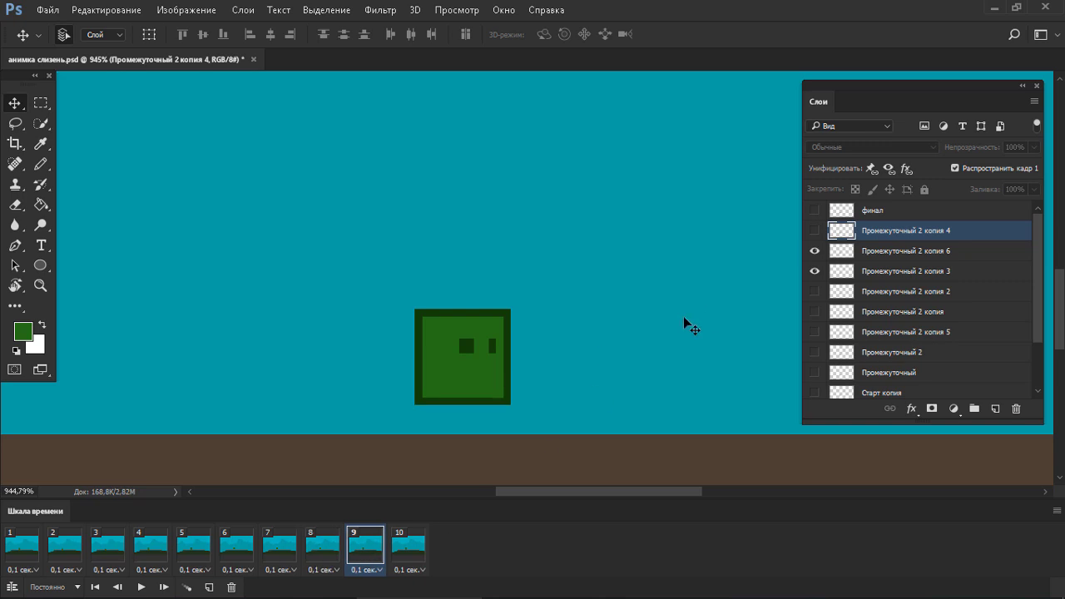
{"action": "left_click", "coordinate": [857, 249]}
{"action": "left_click", "coordinate": [814, 271]}
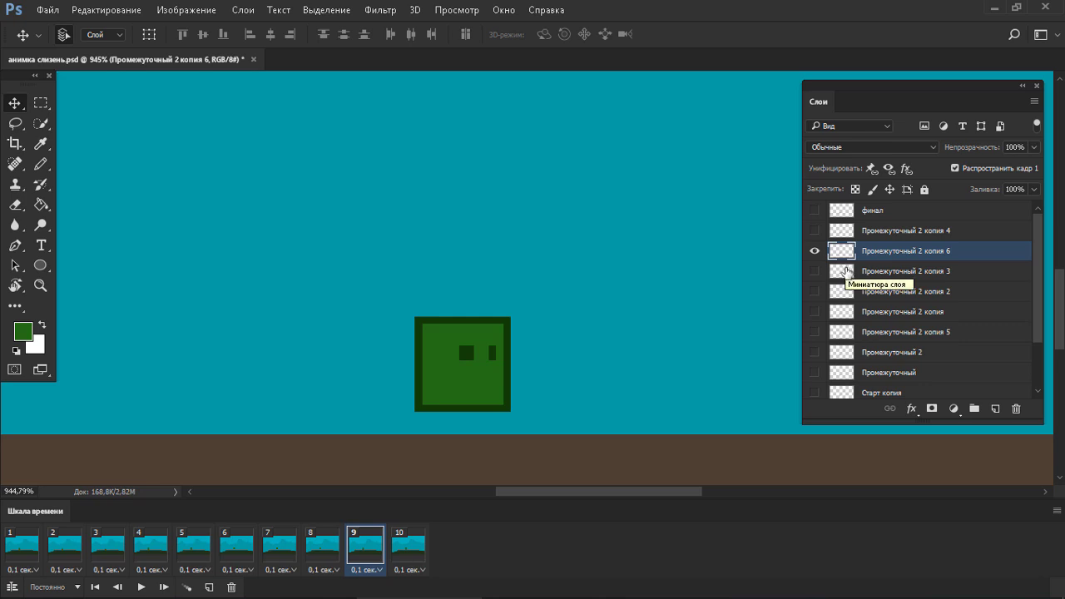
In frame 10, lower the square on the Промежуточный 2 копия 4 layer by 2 pixels onto the ground, comparing it with frame 9.
{"action": "left_click", "coordinate": [408, 547]}
{"action": "left_click", "coordinate": [857, 238]}
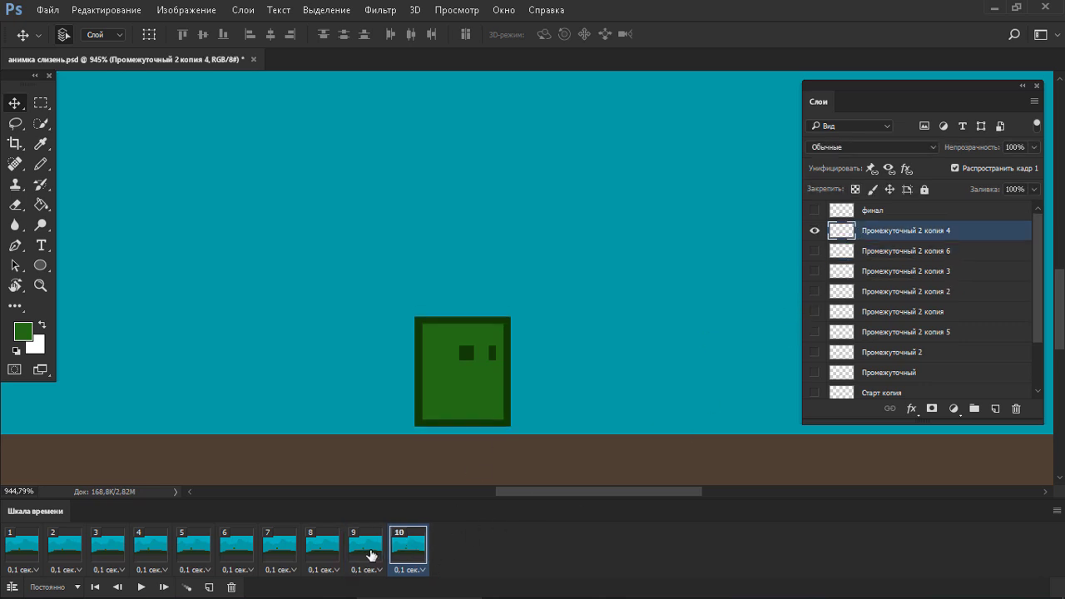
{"action": "left_click", "coordinate": [370, 555]}
{"action": "left_click", "coordinate": [409, 553]}
{"action": "key", "text": "Down"}
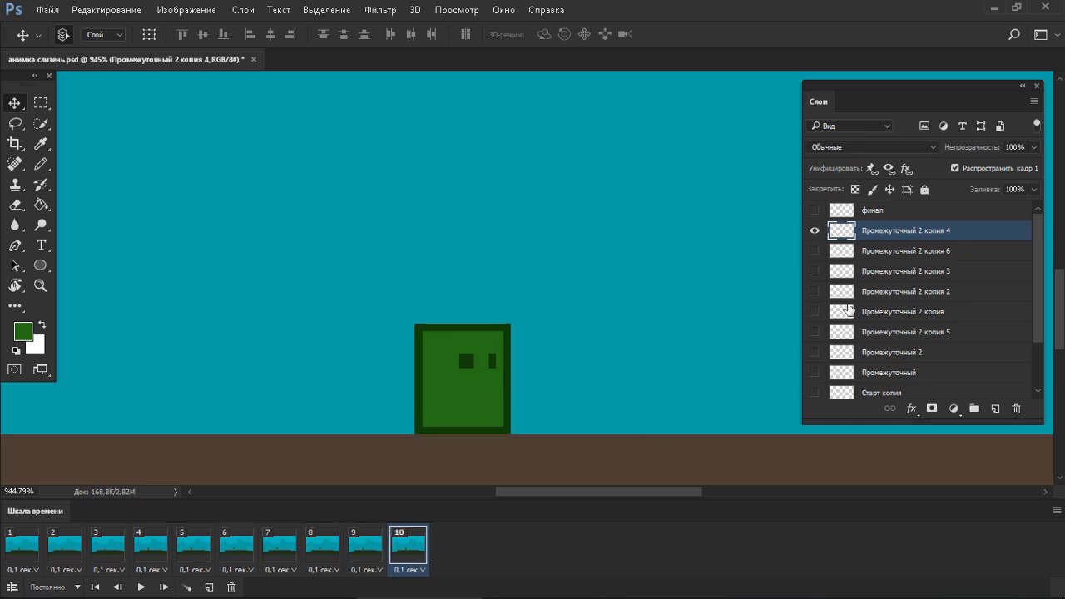
Play the whole animation from frame 1 to review the jump, and stop it.
{"action": "left_click", "coordinate": [30, 555]}
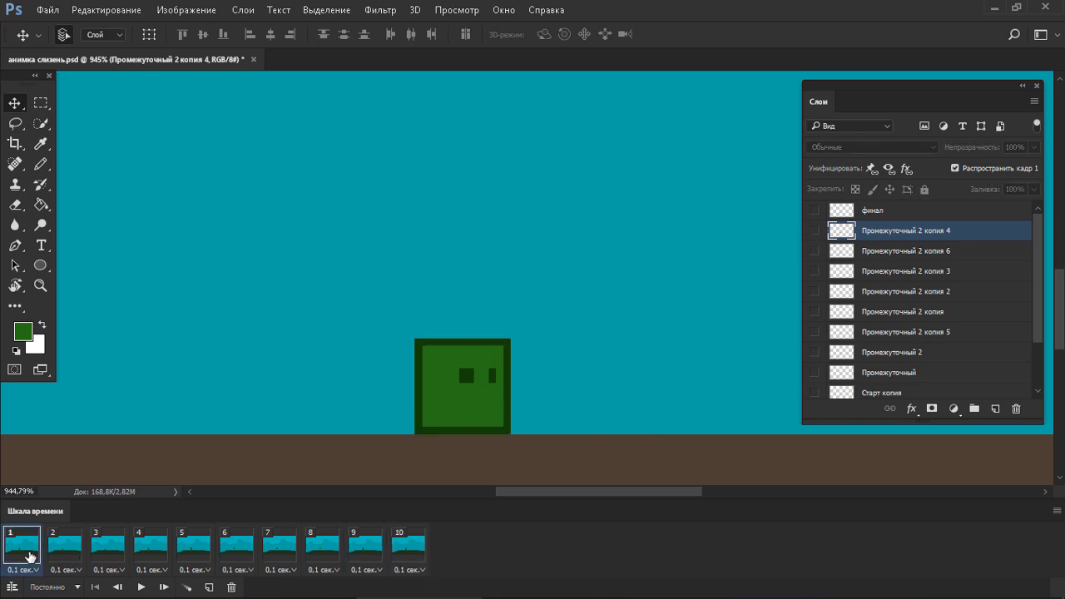
{"action": "key", "text": "space"}
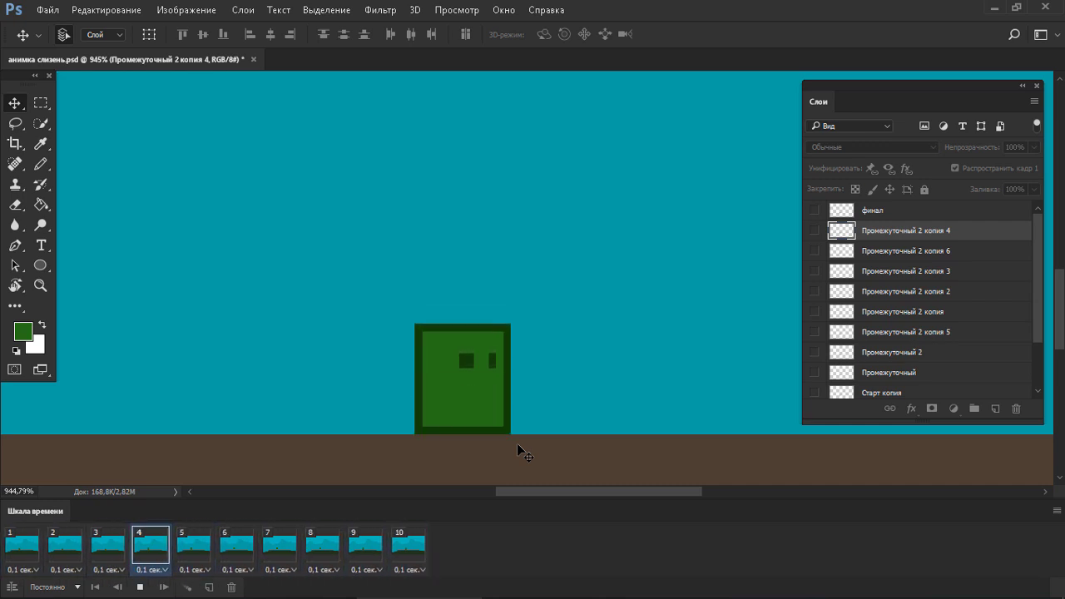
{"action": "key", "text": "space"}
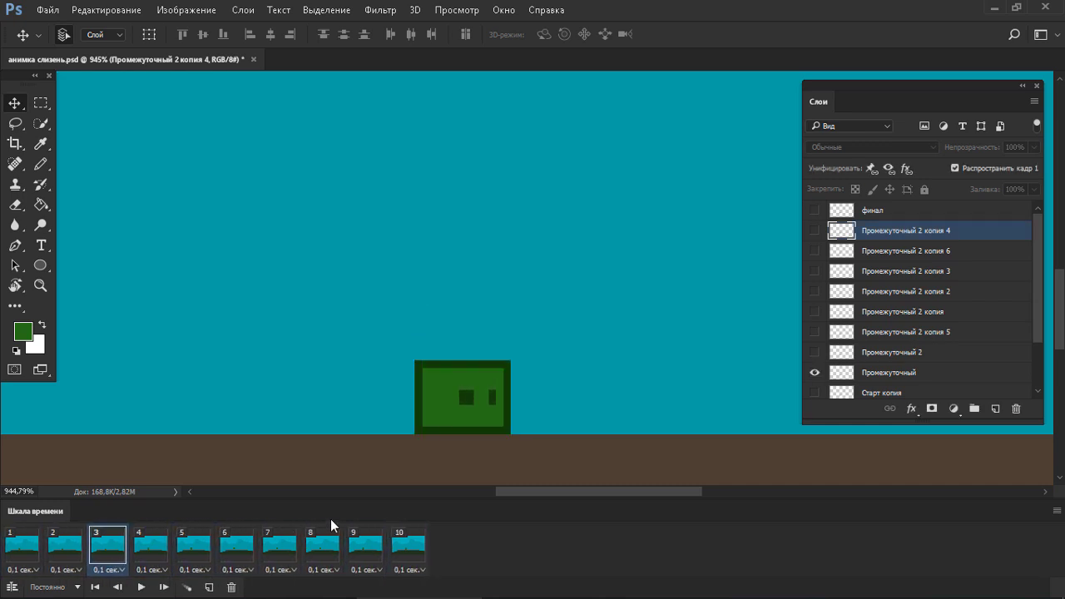
Set all ten frames to no delay and play the animation.
{"action": "left_click", "coordinate": [410, 559]}
{"action": "left_click", "coordinate": [33, 549], "text": "shift"}
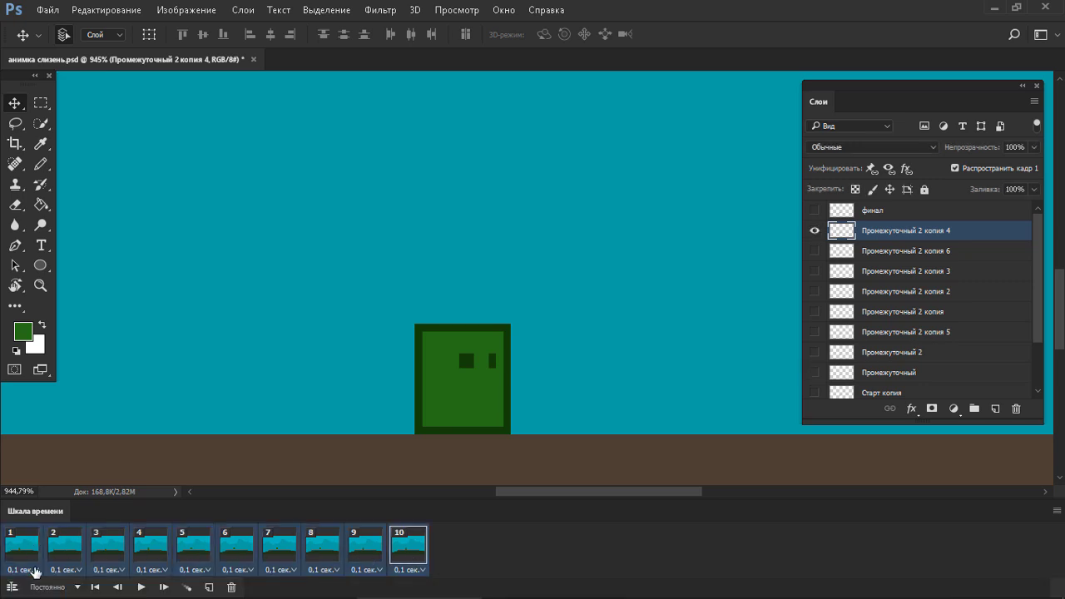
{"action": "left_click", "coordinate": [35, 573]}
{"action": "left_click", "coordinate": [50, 385]}
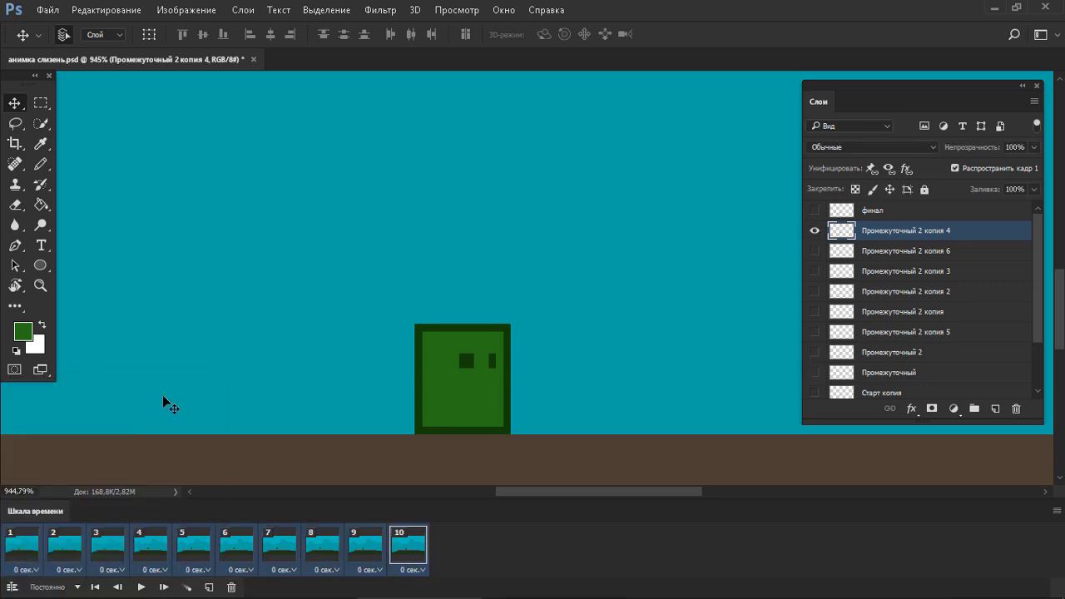
{"action": "key", "text": "space"}
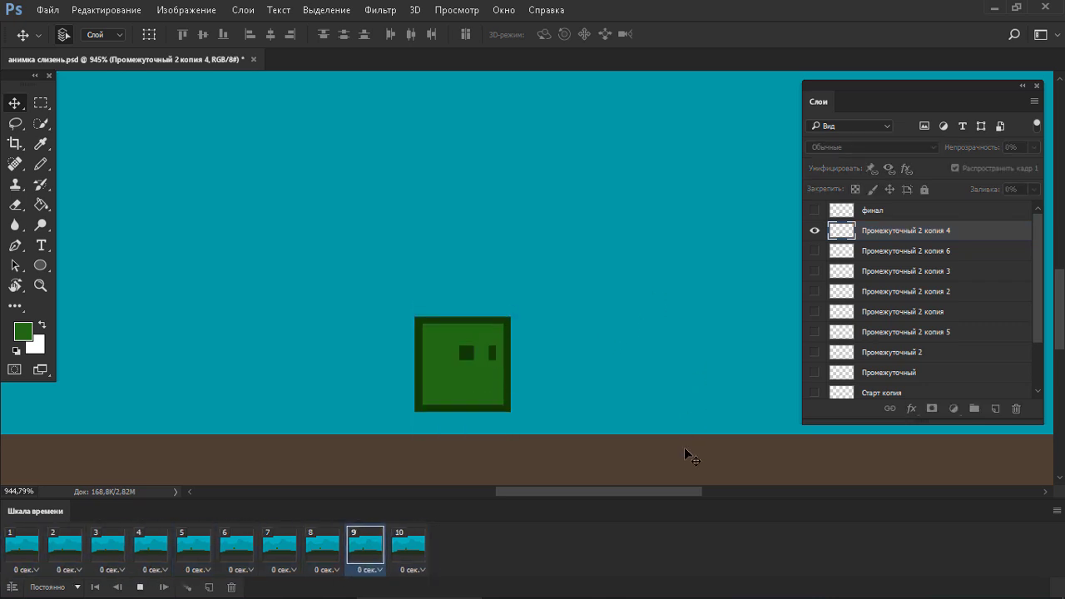
Set the display time of all ten selected frames to 0,05 seconds.
{"action": "left_click", "coordinate": [35, 572]}
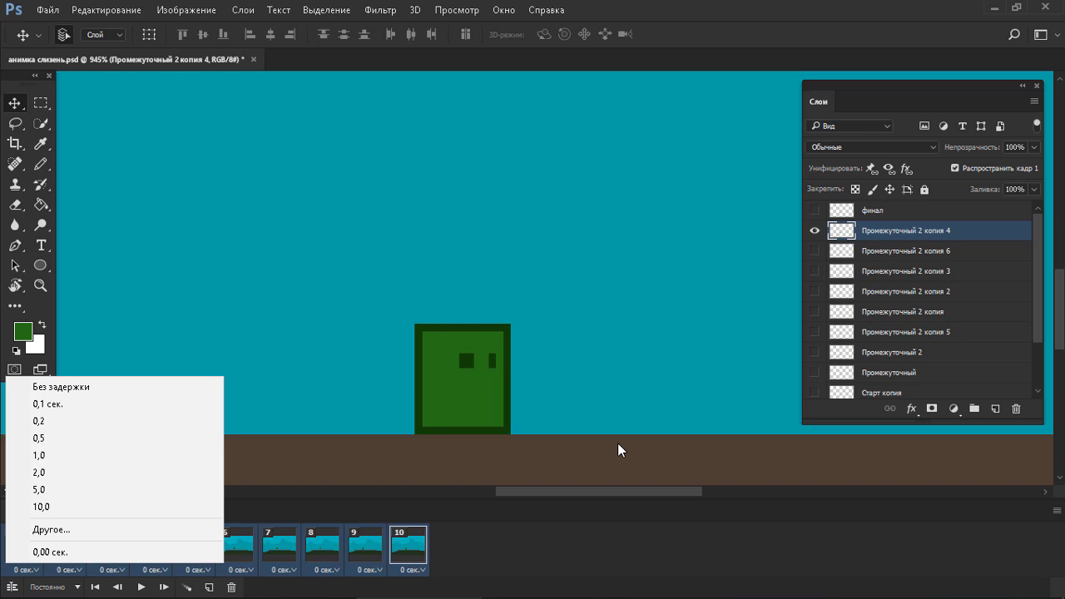
{"action": "left_click", "coordinate": [164, 530]}
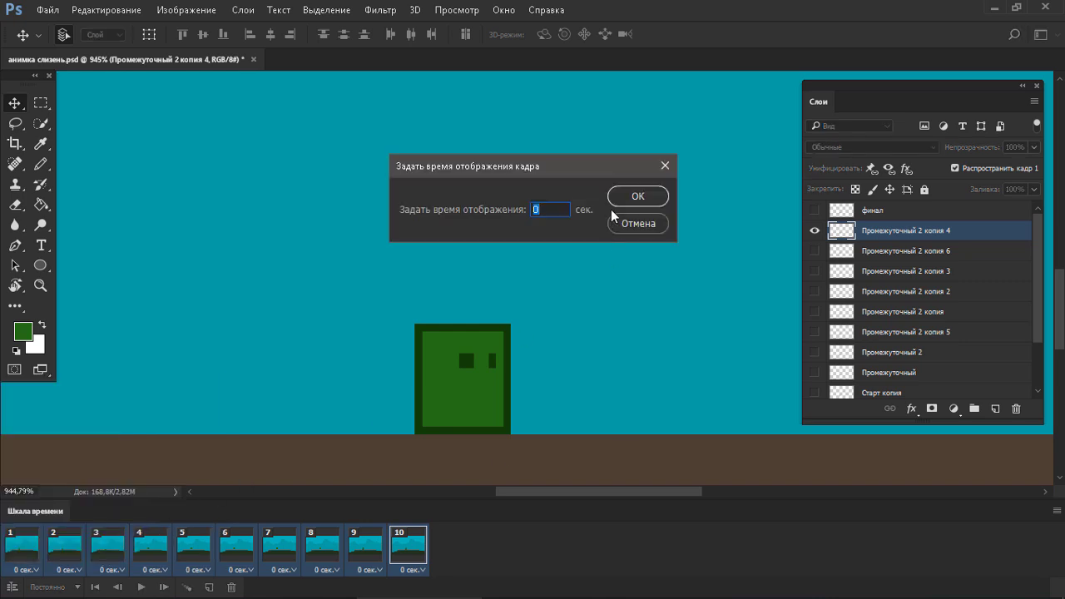
{"action": "type", "text": "05"}
{"action": "left_click", "coordinate": [639, 198]}
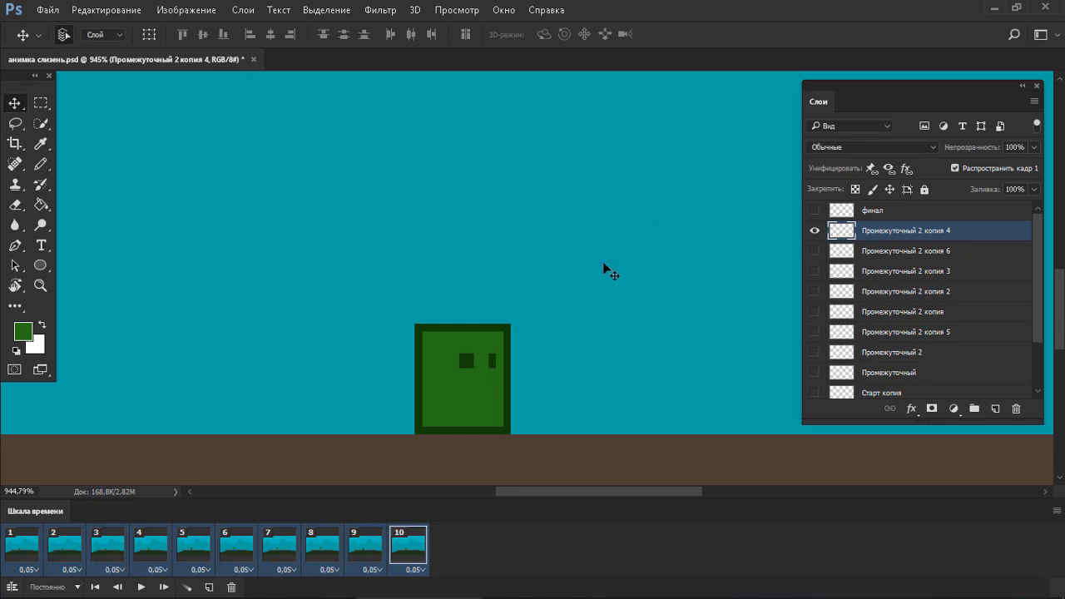
Play the retimed animation up close and again with more of the surrounding scene in view.
{"action": "key", "text": "space"}
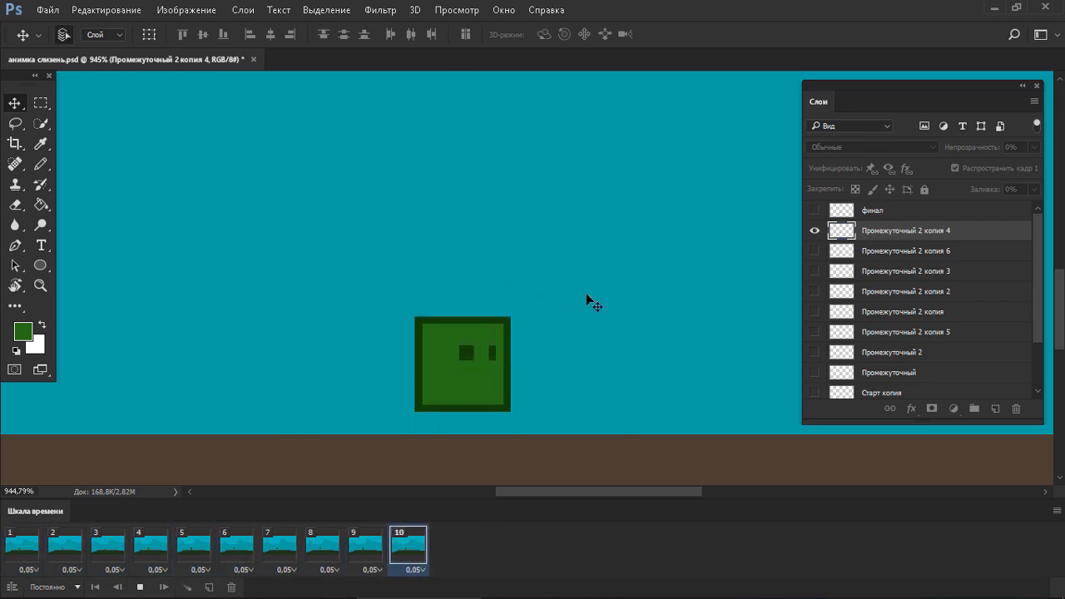
{"action": "key", "text": "space"}
{"action": "scroll", "coordinate": [509, 306], "scroll_direction": "down", "scroll_amount": 8}
{"action": "scroll", "coordinate": [479, 300], "scroll_direction": "up", "scroll_amount": 4}
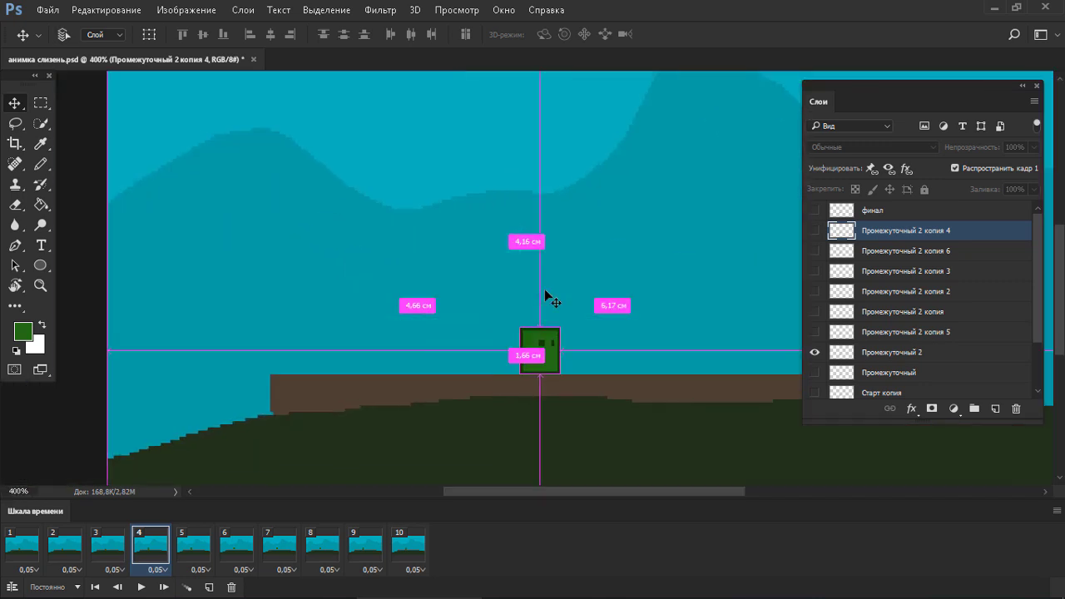
{"action": "key", "text": "space"}
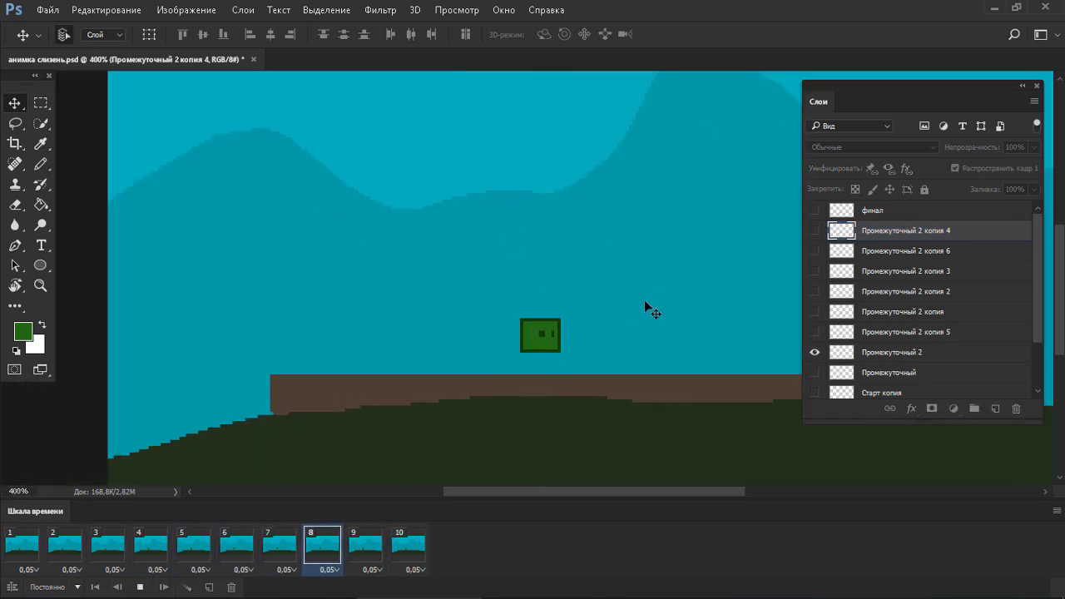
{"action": "key", "text": "space"}
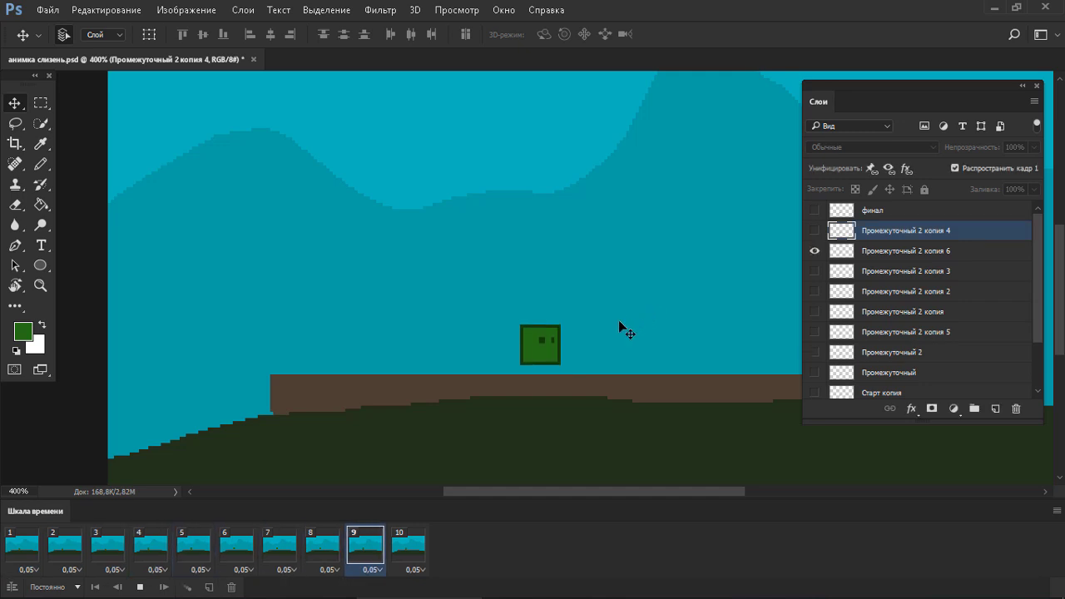
{"action": "left_click_drag", "start_coordinate": [619, 320], "coordinate": [527, 309]}
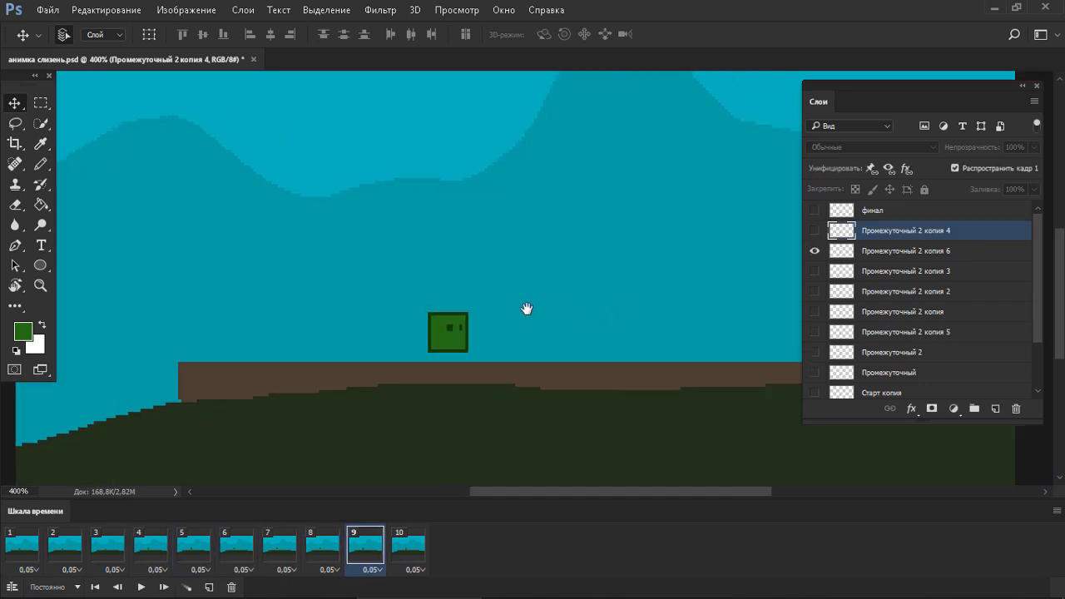
Save the document as a separate Photoshop file named анимка слизень2.psd.
{"action": "key", "text": "ctrl+shift+s"}
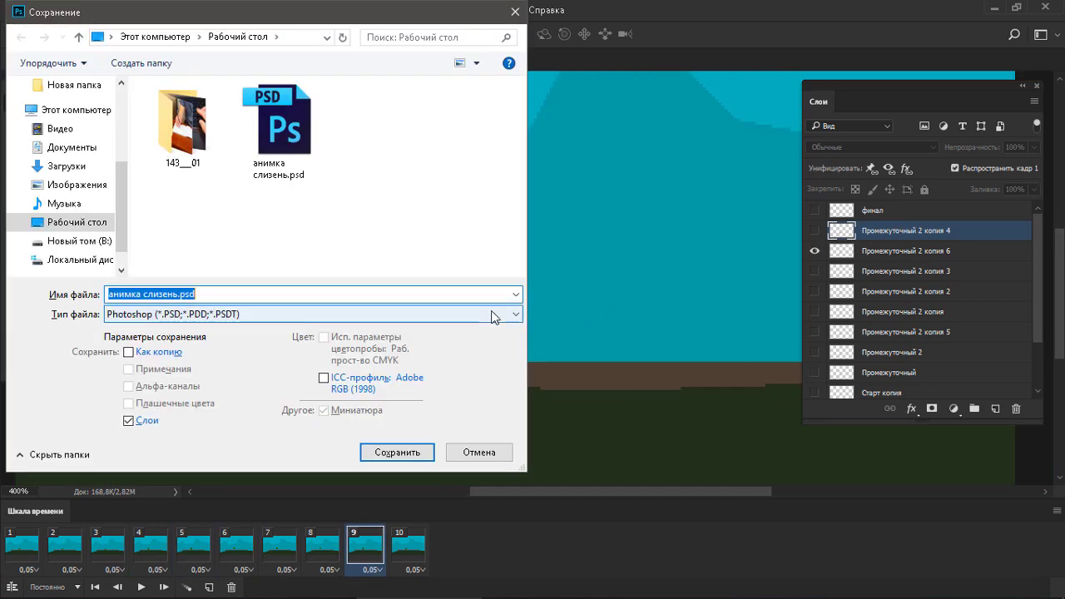
{"action": "left_click", "coordinate": [183, 294]}
{"action": "key", "text": "Return"}
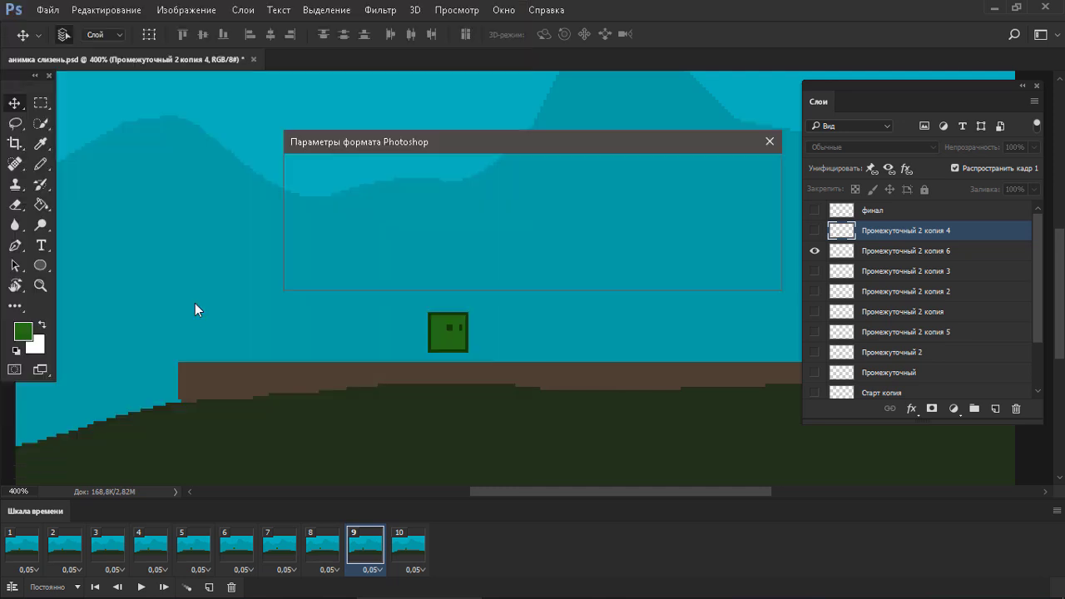
{"action": "key", "text": "Return"}
Hide the Фон background layer in frame 9 so only the green square shows on transparency.
{"action": "key", "text": "ctrl+0"}
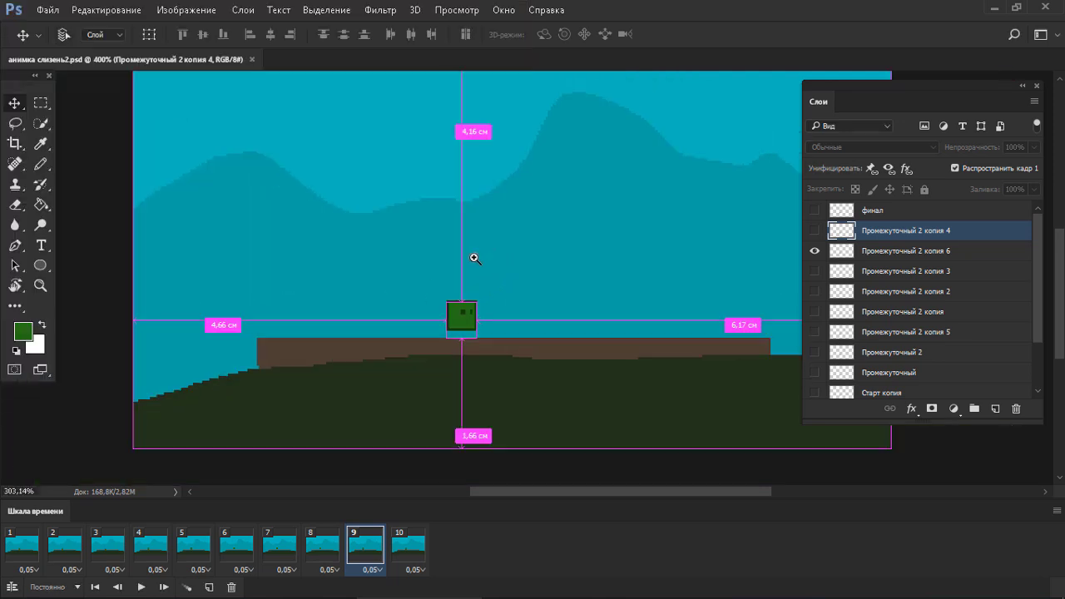
{"action": "scroll", "coordinate": [911, 293], "scroll_direction": "down", "scroll_amount": 3}
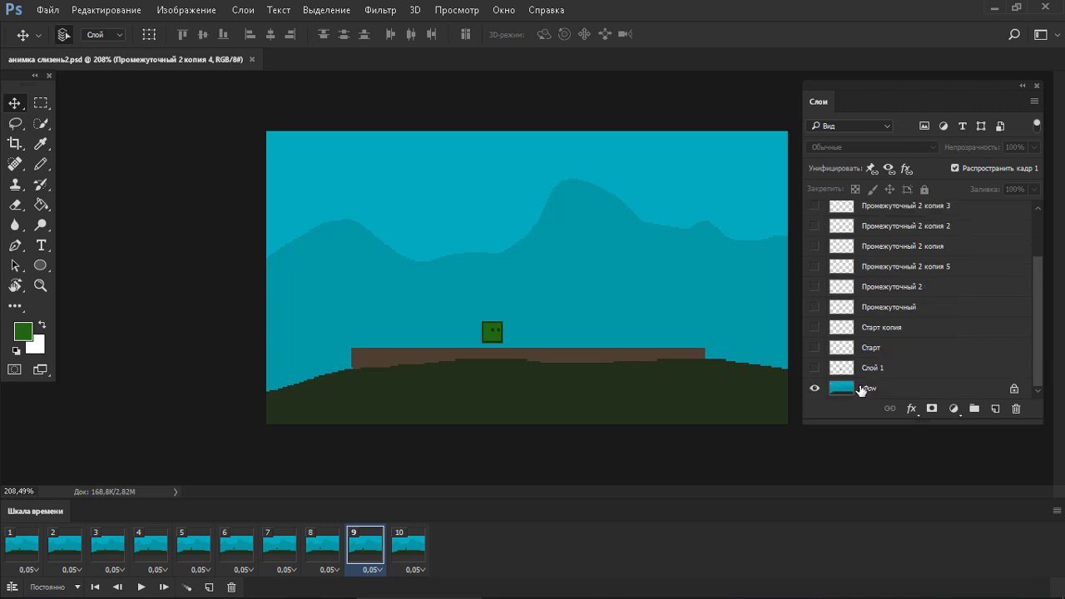
{"action": "left_click", "coordinate": [816, 389]}
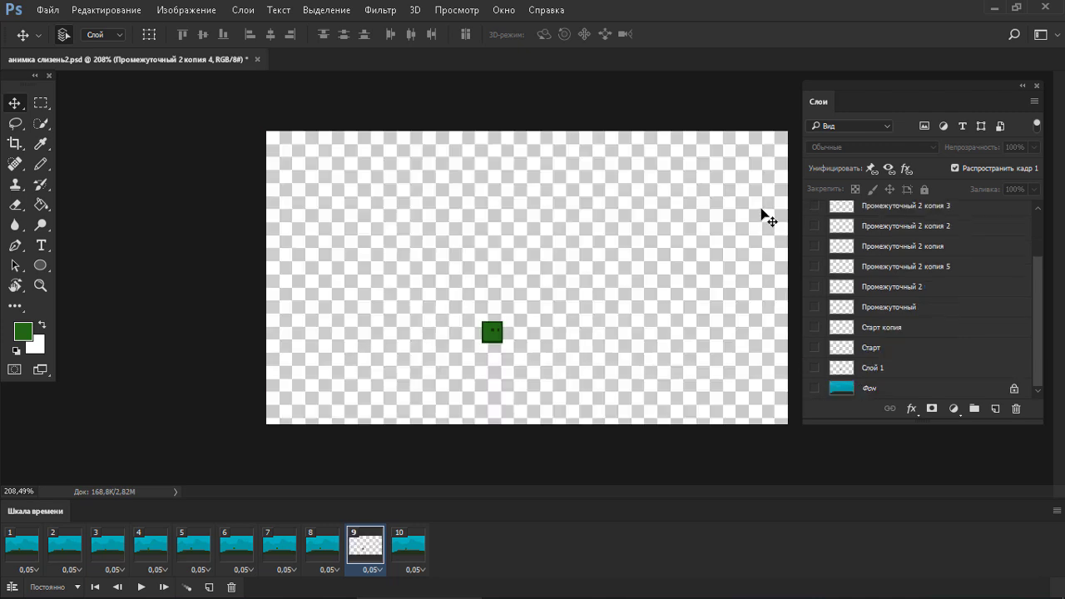
Crop the canvas closely around the green square, to about 43 × 39 pixels.
{"action": "key", "text": "c"}
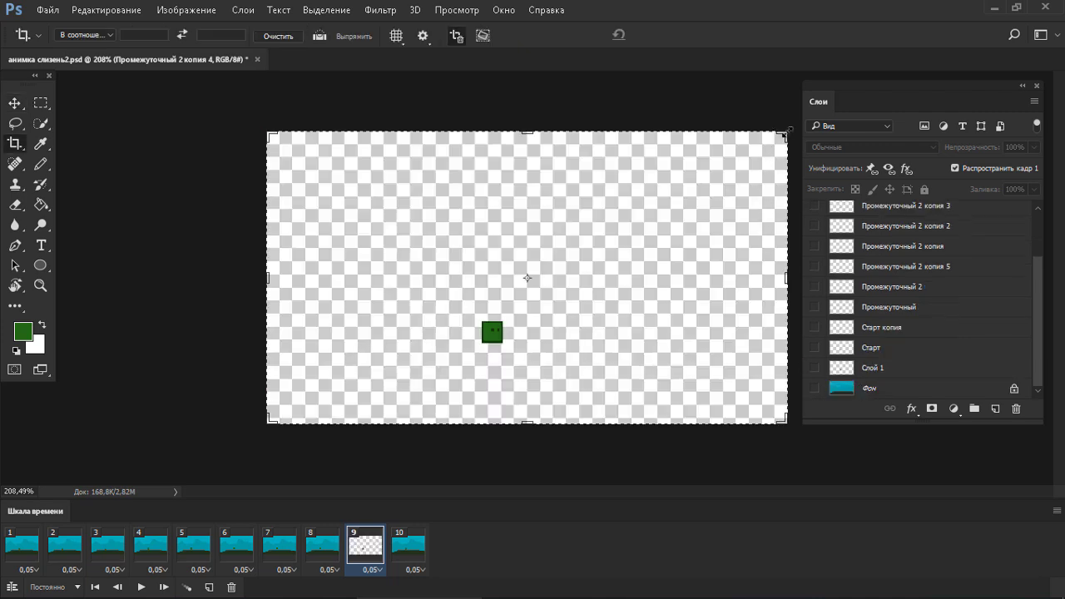
{"action": "left_click_drag", "start_coordinate": [783, 133], "coordinate": [584, 211]}
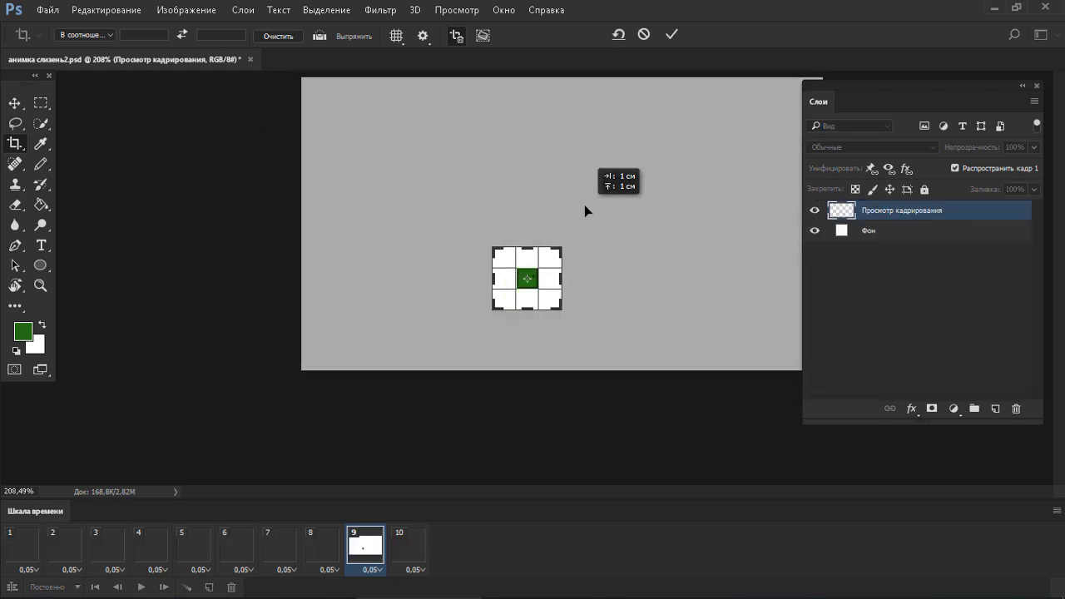
{"action": "left_click_drag", "start_coordinate": [539, 266], "coordinate": [627, 227]}
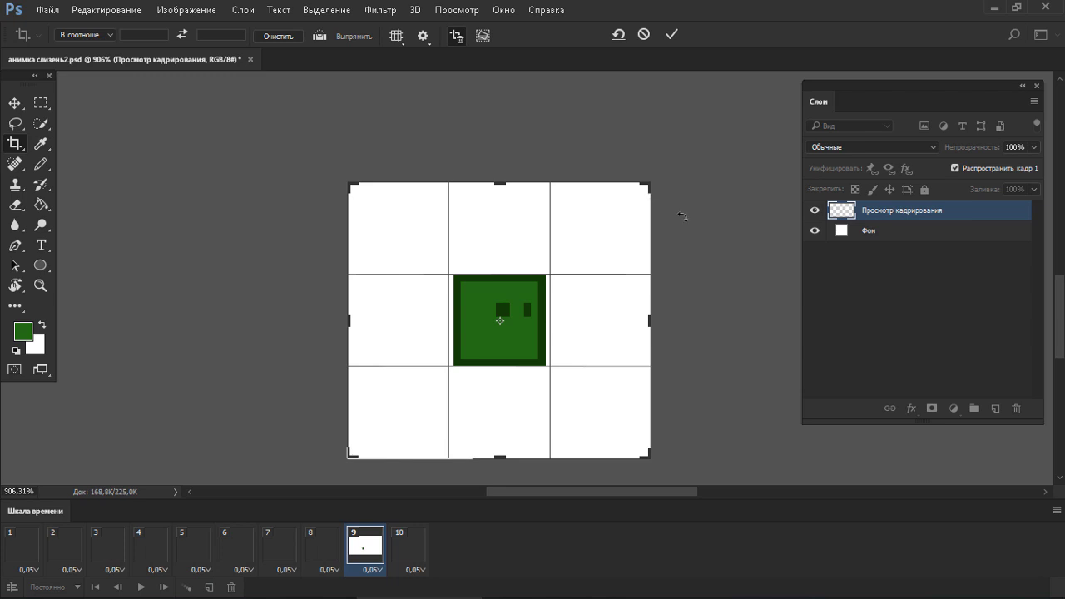
{"action": "key", "text": "Return"}
Check the cropped canvas's width and height in pixels without changing the canvas size.
{"action": "left_click", "coordinate": [187, 9]}
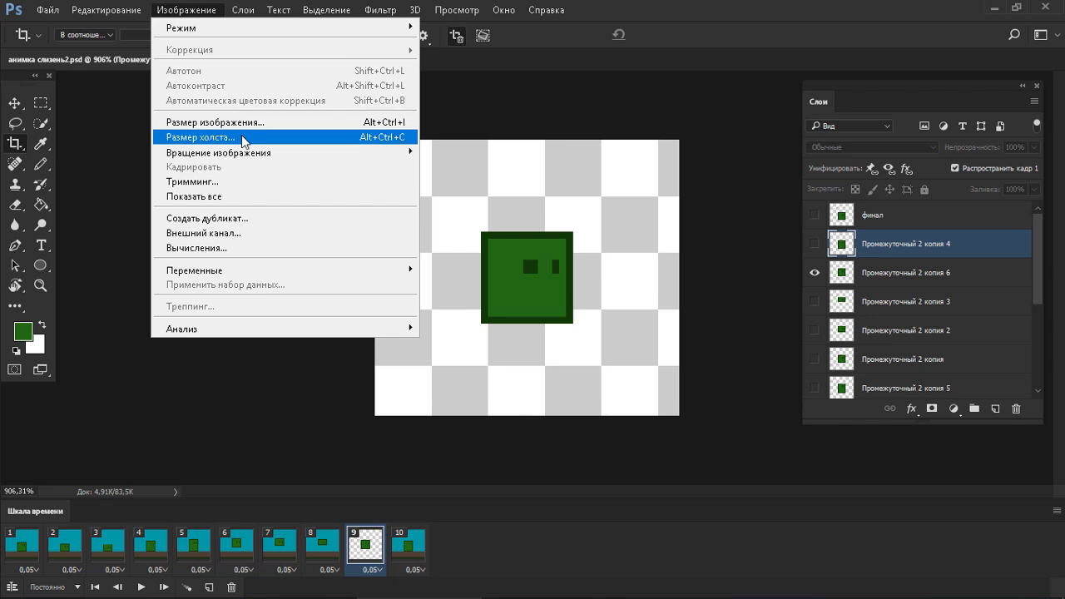
{"action": "left_click", "coordinate": [231, 137]}
{"action": "left_click", "coordinate": [568, 208]}
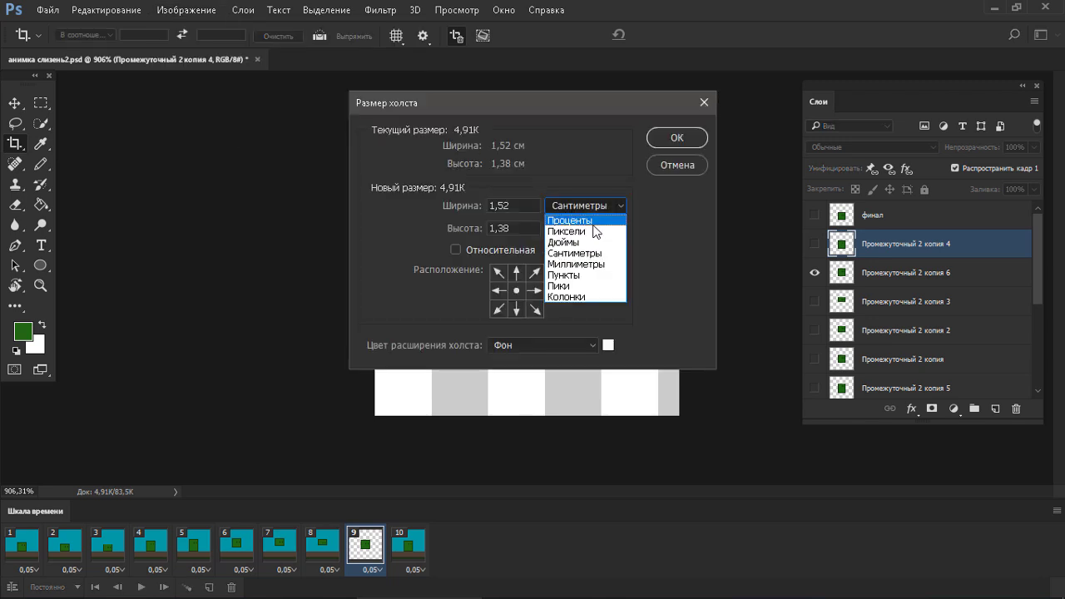
{"action": "left_click", "coordinate": [593, 230]}
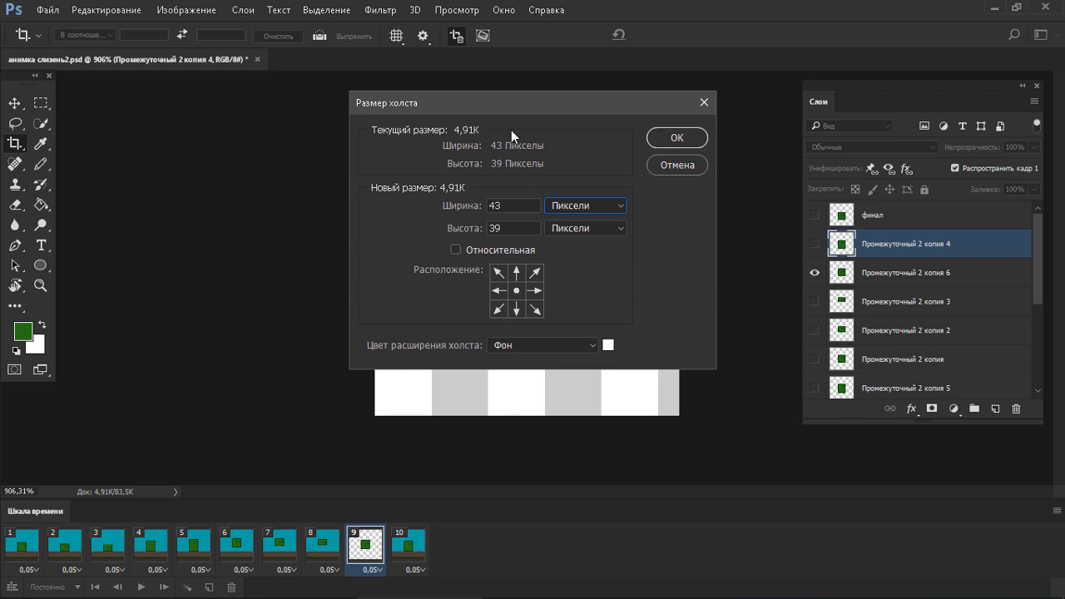
{"action": "left_click_drag", "start_coordinate": [511, 105], "coordinate": [739, 122]}
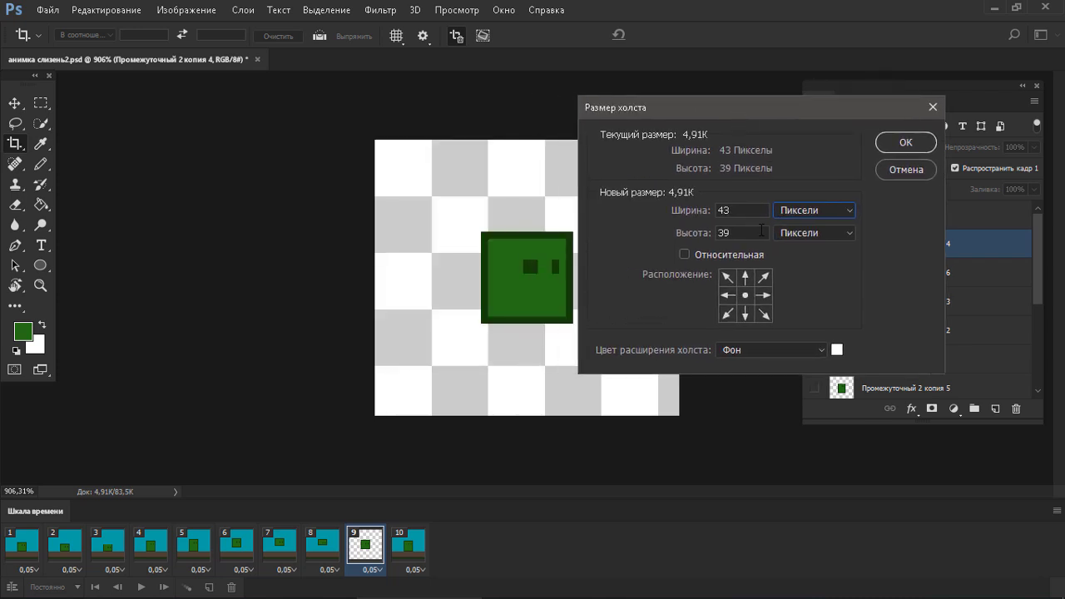
{"action": "left_click", "coordinate": [917, 175]}
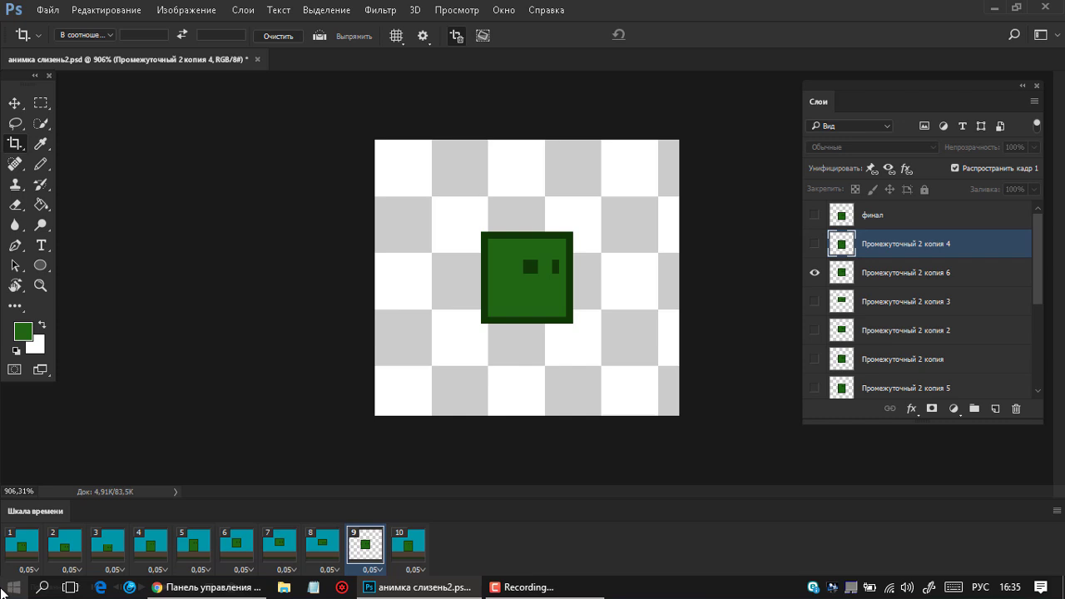
Hide the Фон background layer in all ten animation frames at once.
{"action": "left_click", "coordinate": [18, 550]}
{"action": "scroll", "coordinate": [825, 381], "scroll_direction": "down", "scroll_amount": 3}
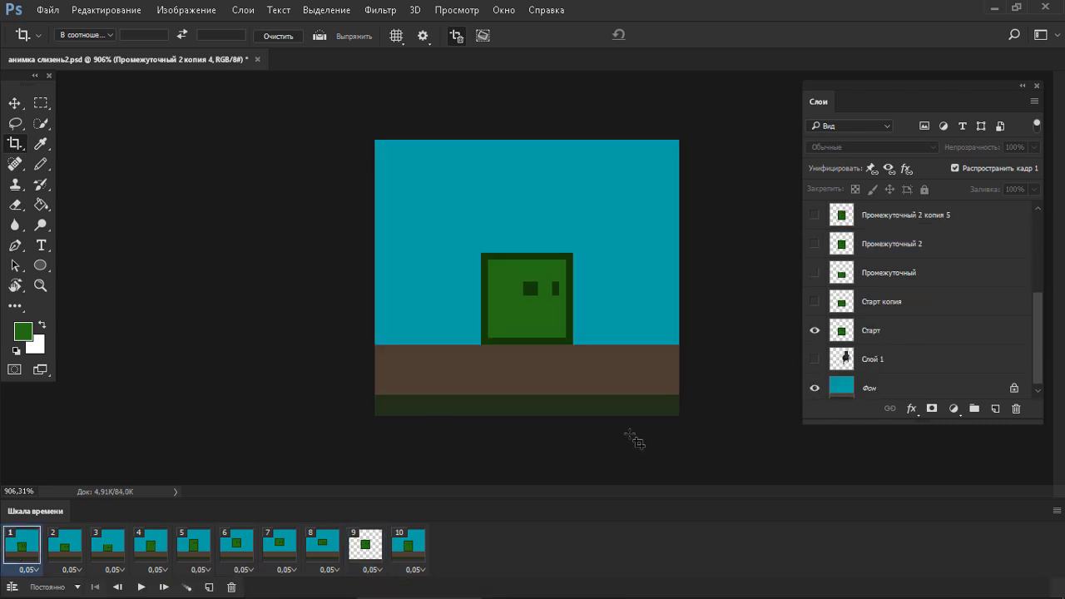
{"action": "left_click", "coordinate": [411, 551], "text": "shift"}
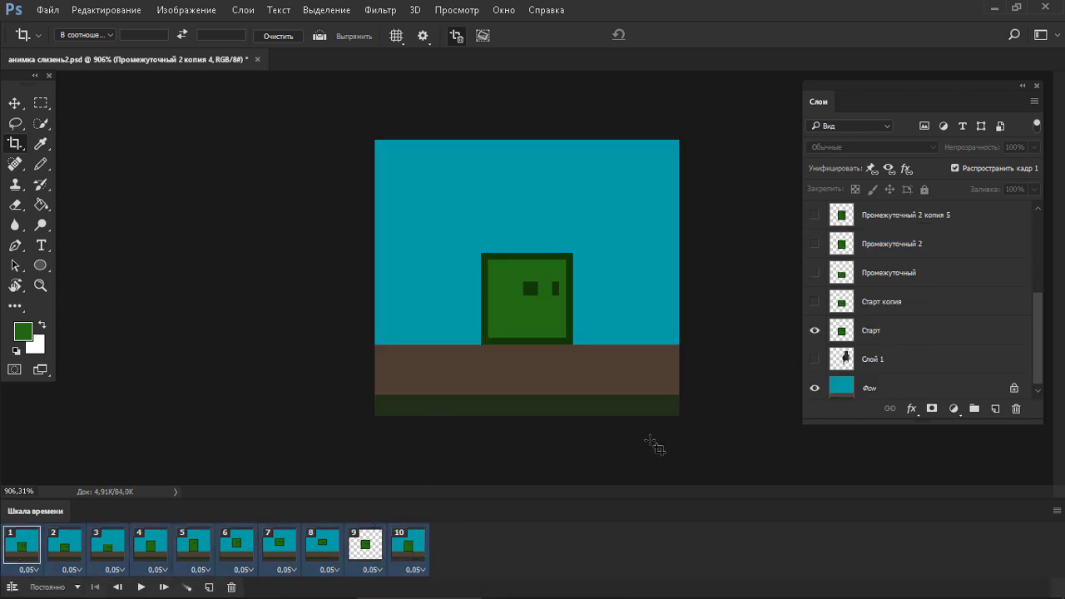
{"action": "left_click", "coordinate": [815, 388]}
{"action": "left_click", "coordinate": [104, 531]}
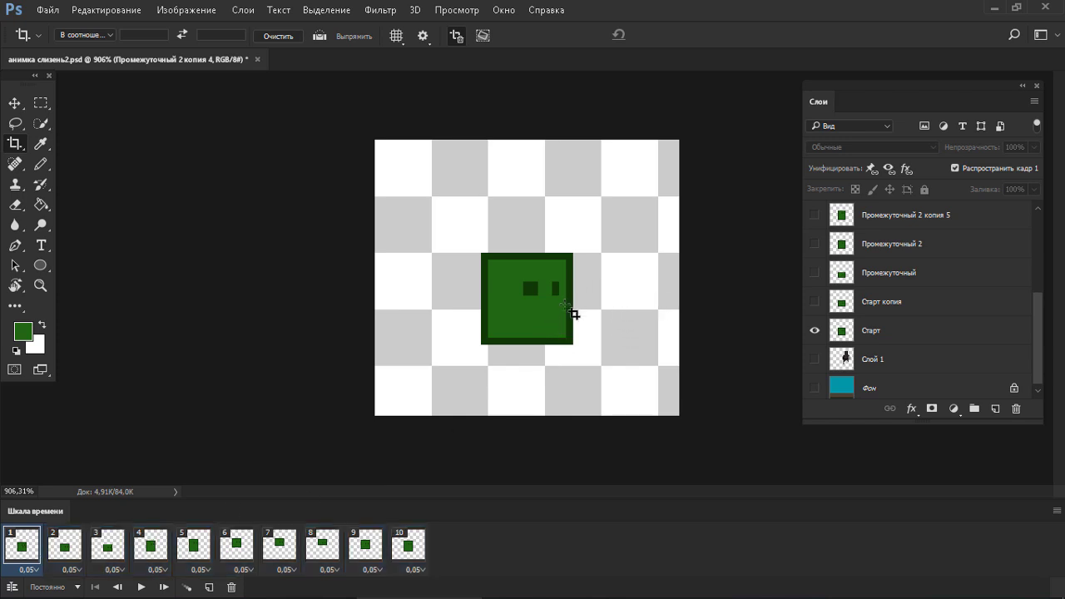
Reposition the crop area at the same size so the canvas's lower edge meets the base of the frame 1 square.
{"action": "left_click_drag", "start_coordinate": [573, 268], "coordinate": [609, 286]}
{"action": "key", "text": "Escape"}
{"action": "left_click", "coordinate": [582, 262]}
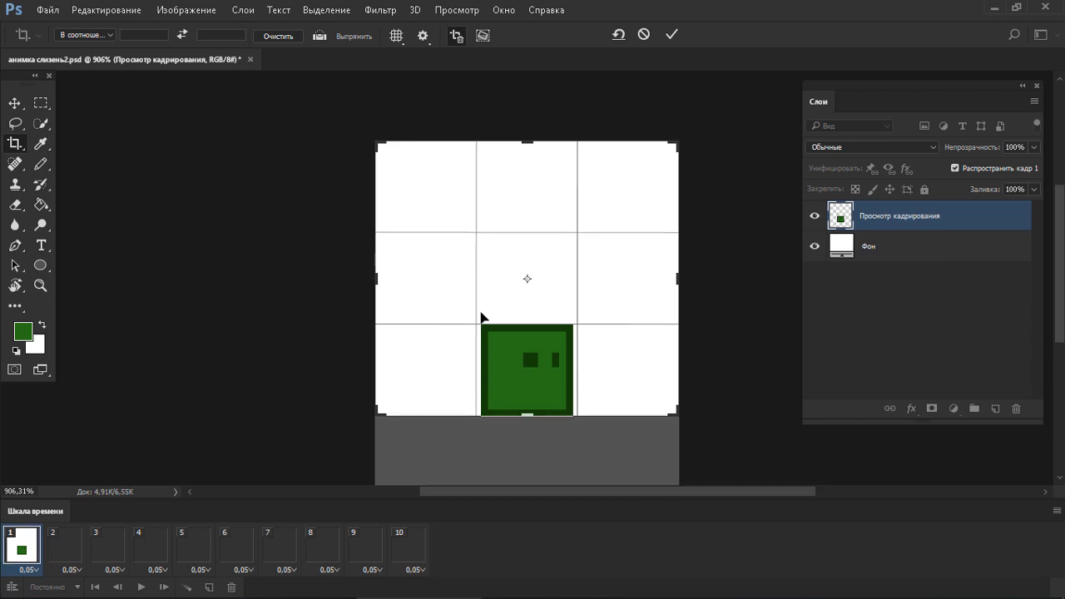
{"action": "key", "text": "Return"}
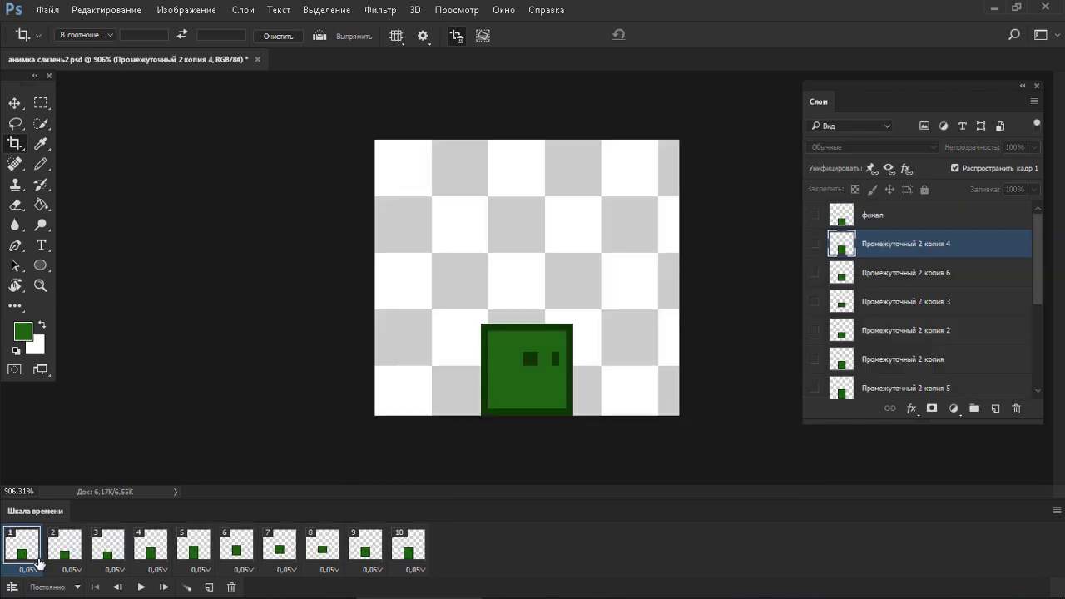
Step through the frames and play the animation to check that the square stays inside the cropped canvas.
{"action": "left_click", "coordinate": [61, 548]}
{"action": "left_click", "coordinate": [110, 551]}
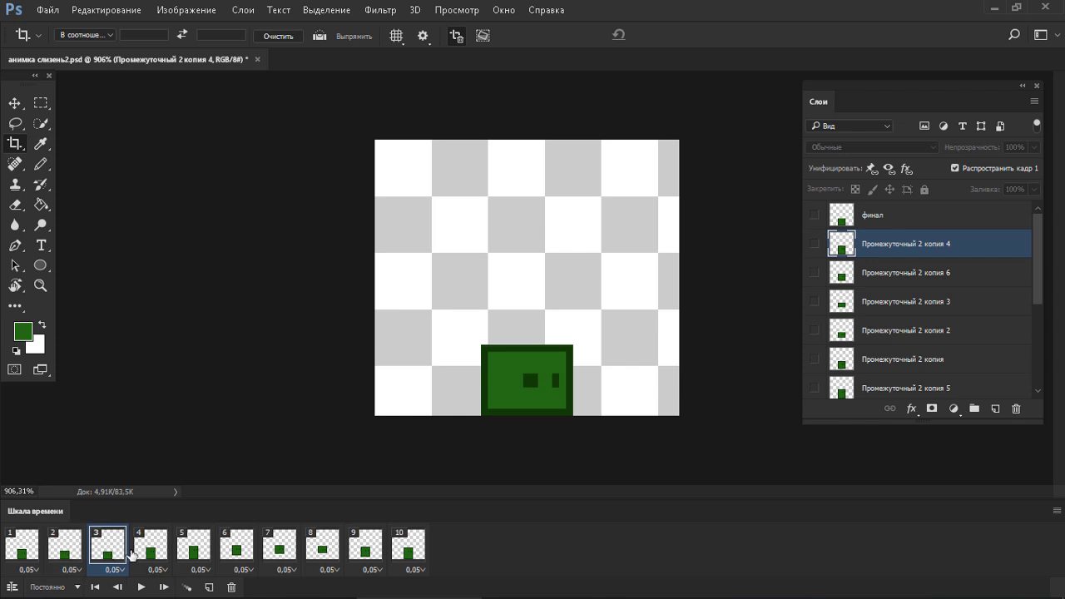
{"action": "left_click", "coordinate": [163, 556]}
{"action": "left_click", "coordinate": [199, 555]}
{"action": "key", "text": "space"}
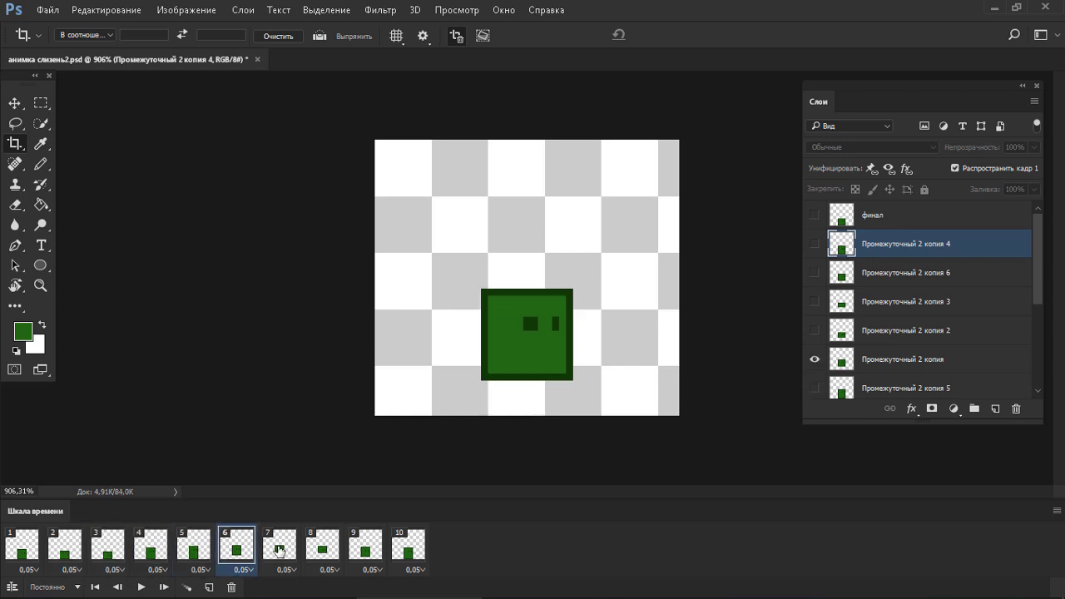
{"action": "key", "text": "space"}
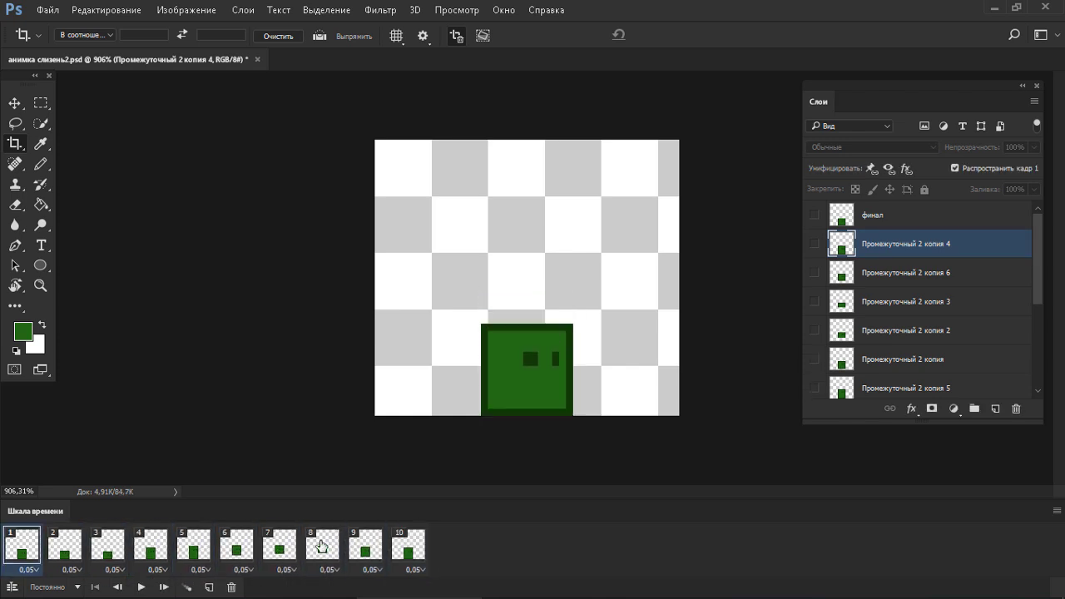
Resize the canvas to 32 × 32 pixels, anchored at its bottom centre, and play the animation.
{"action": "left_click", "coordinate": [191, 10]}
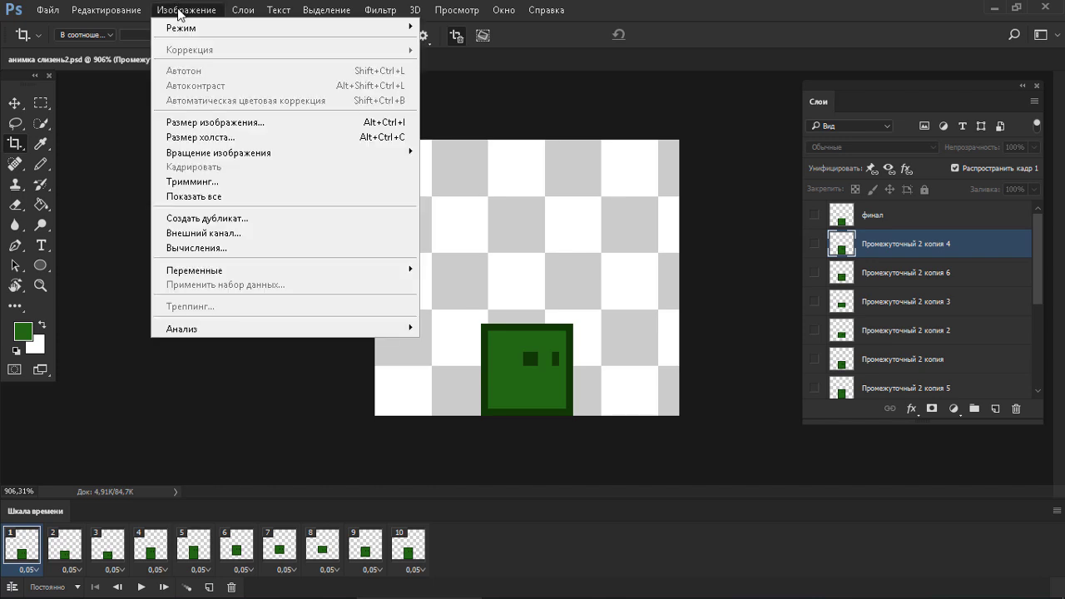
{"action": "left_click", "coordinate": [267, 135]}
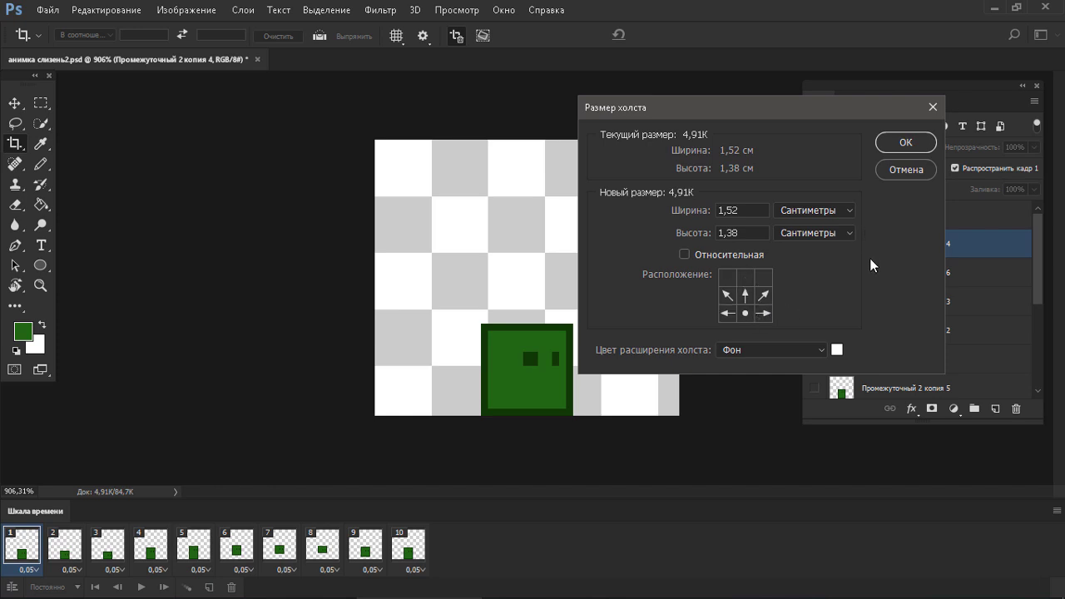
{"action": "left_click", "coordinate": [845, 209]}
{"action": "left_click", "coordinate": [837, 239]}
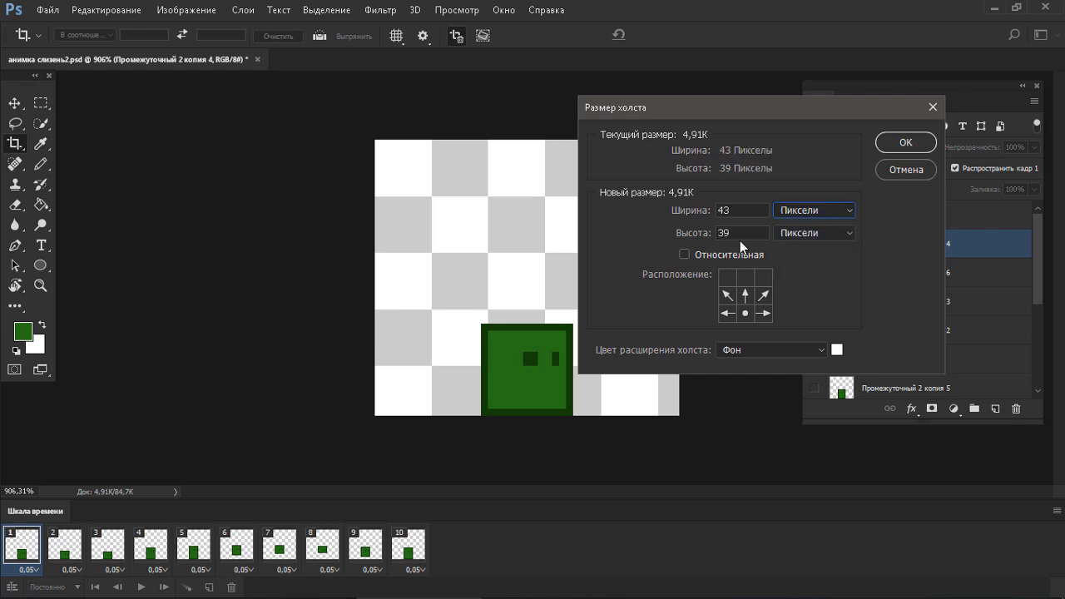
{"action": "left_click", "coordinate": [697, 231]}
{"action": "type", "text": "32"}
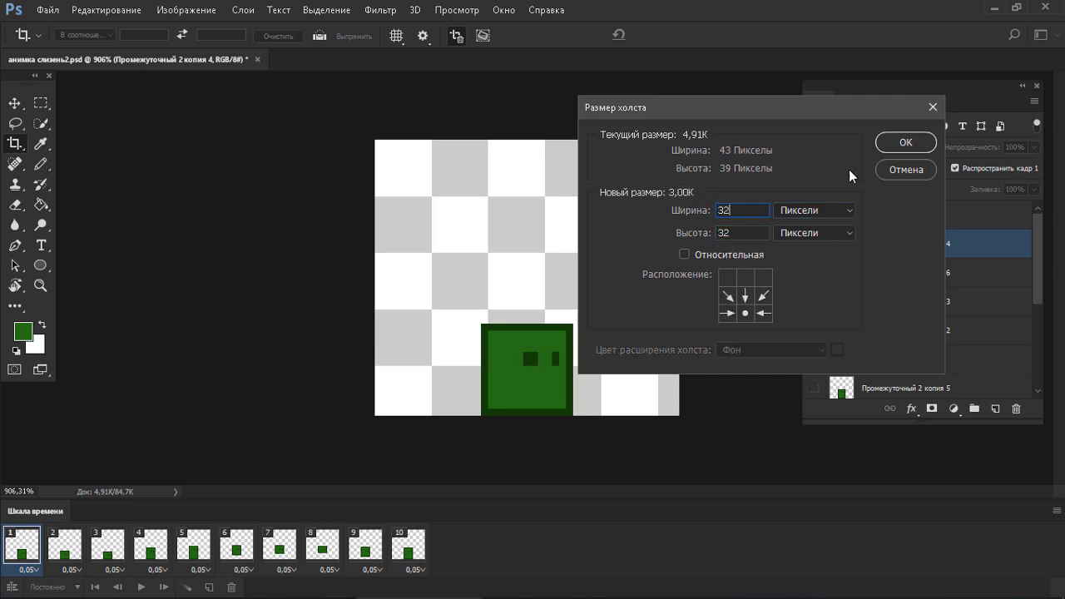
{"action": "left_click", "coordinate": [900, 138]}
{"action": "left_click", "coordinate": [498, 242]}
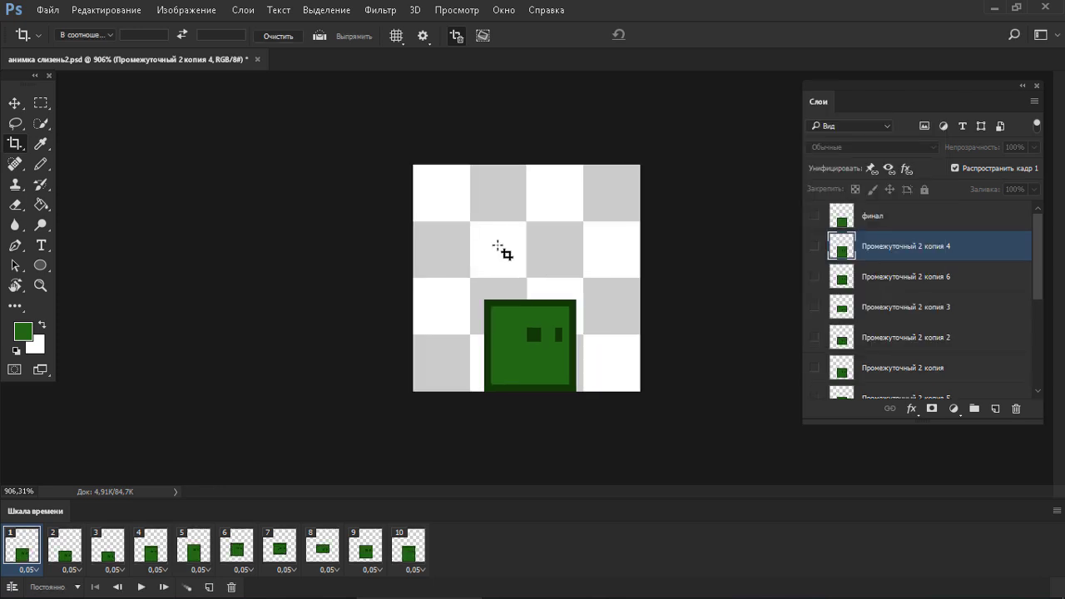
{"action": "key", "text": "space"}
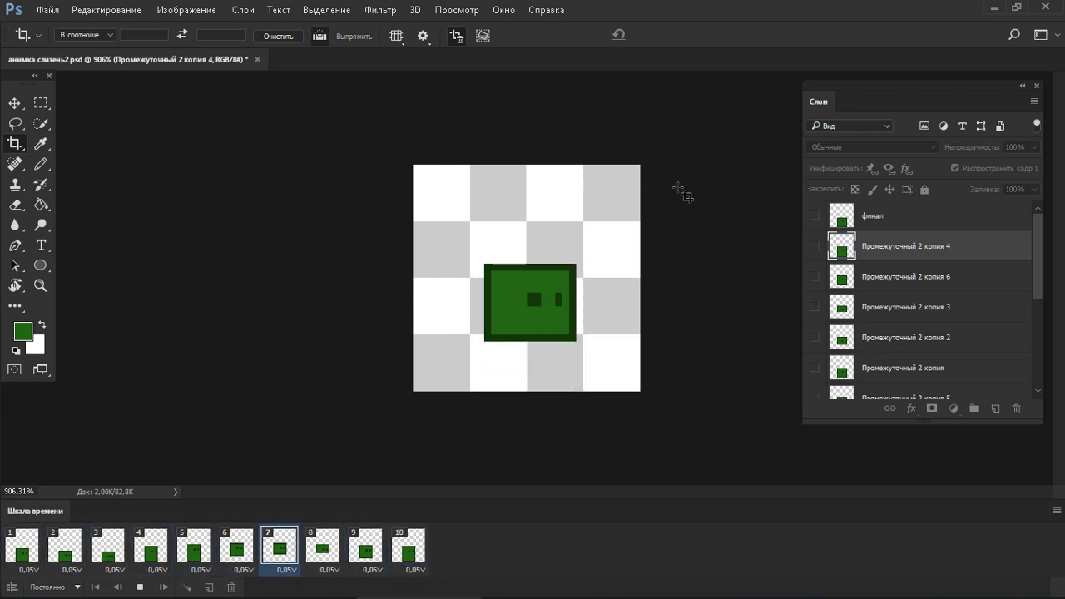
Start a web export of the animation as a GIF with transparency kept and the palette limited to 4 colours.
{"action": "key", "text": "ctrl+alt+shift+s"}
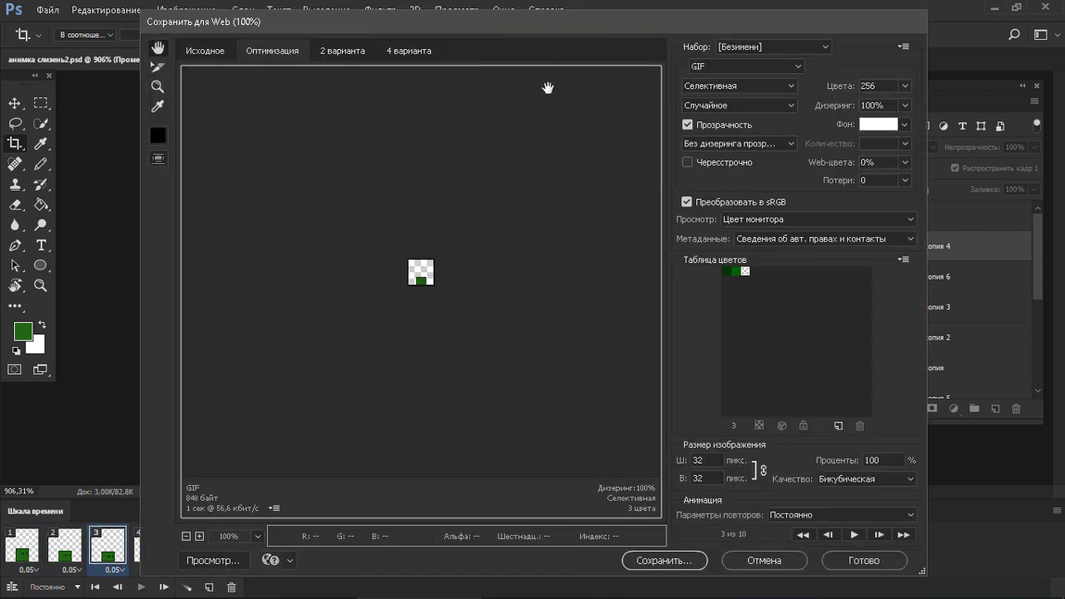
{"action": "left_click", "coordinate": [906, 92]}
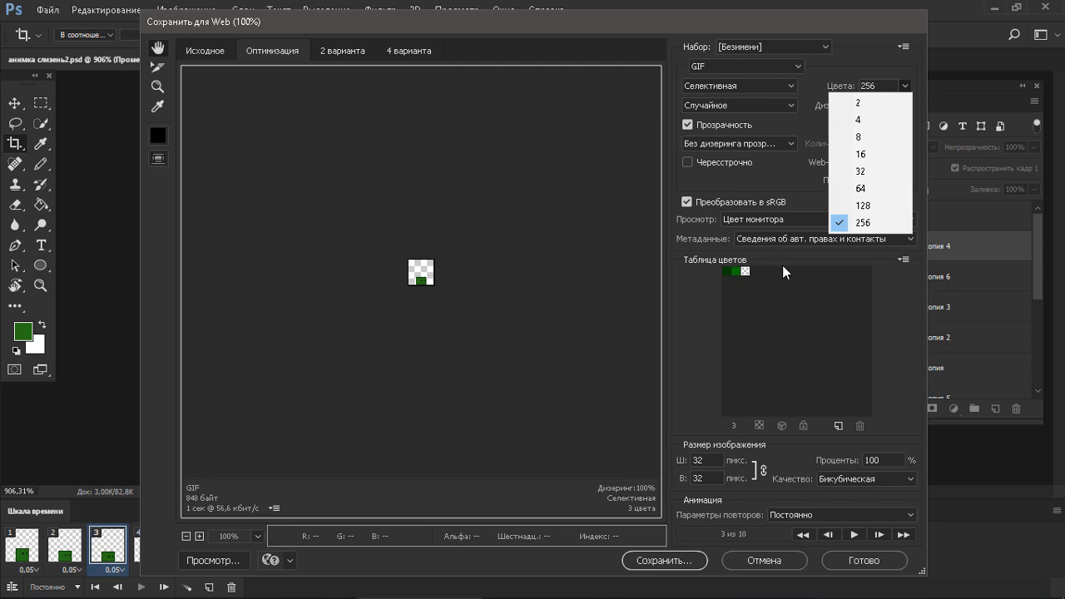
{"action": "left_click", "coordinate": [687, 125]}
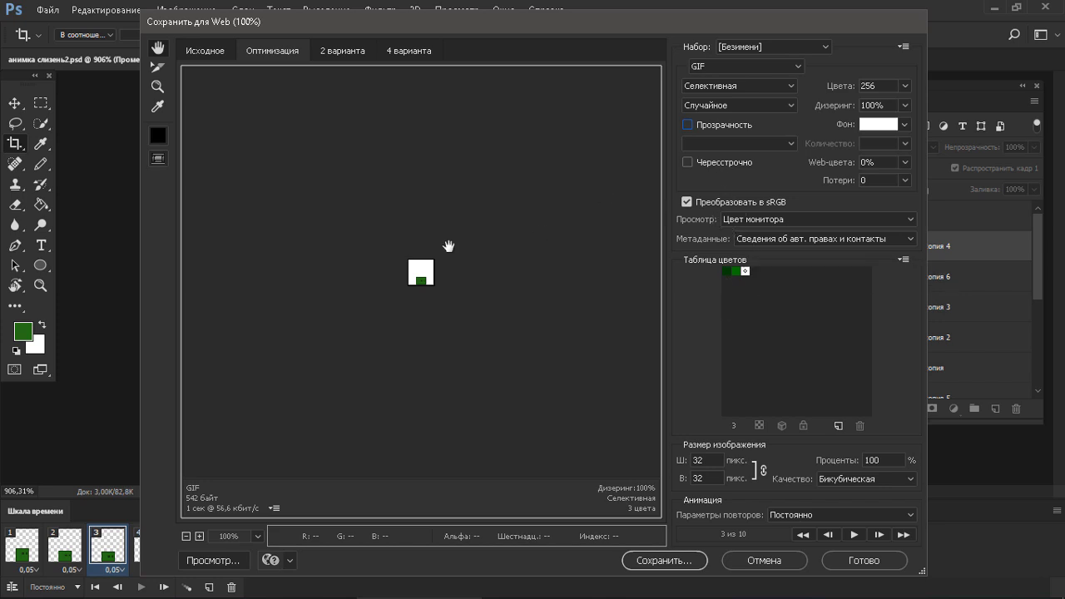
{"action": "left_click", "coordinate": [687, 124]}
{"action": "left_click", "coordinate": [904, 86]}
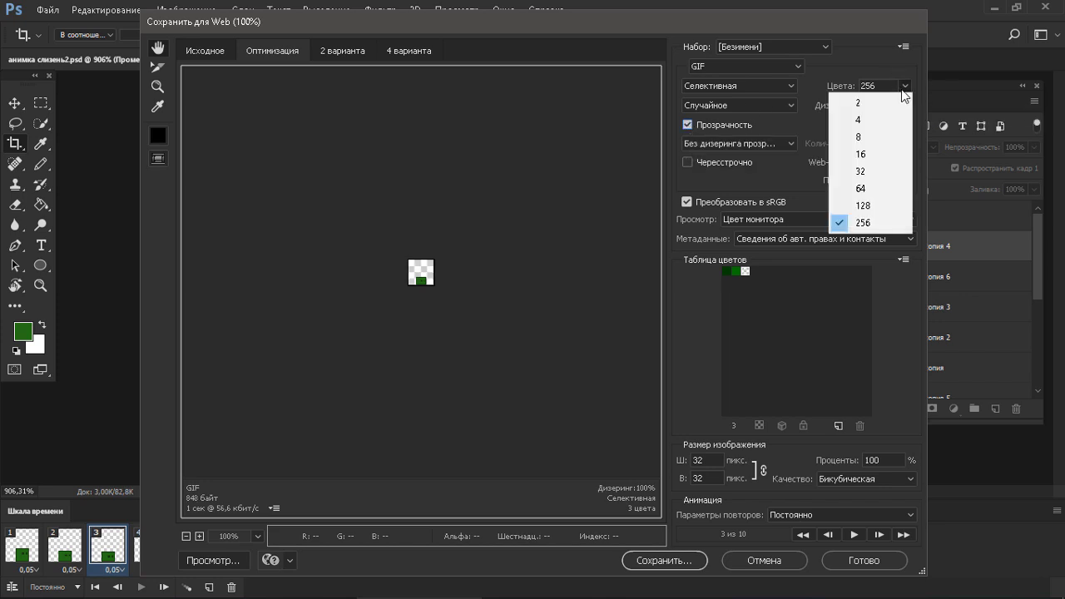
{"action": "left_click", "coordinate": [872, 120]}
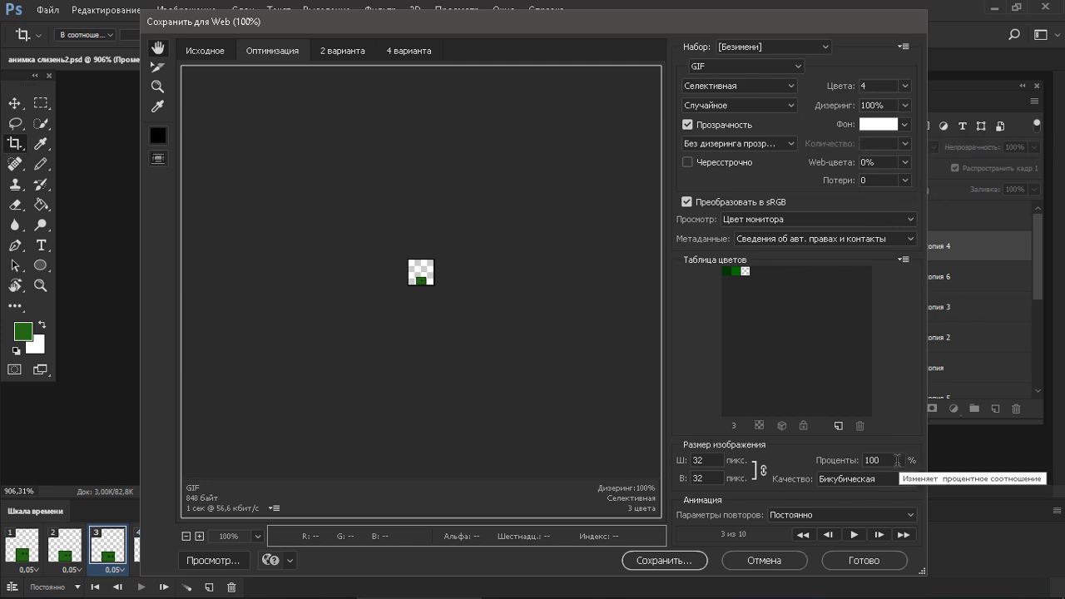
Scale the exported GIF to 400 % using nearest-neighbour resampling (По соседним).
{"action": "left_click", "coordinate": [872, 460]}
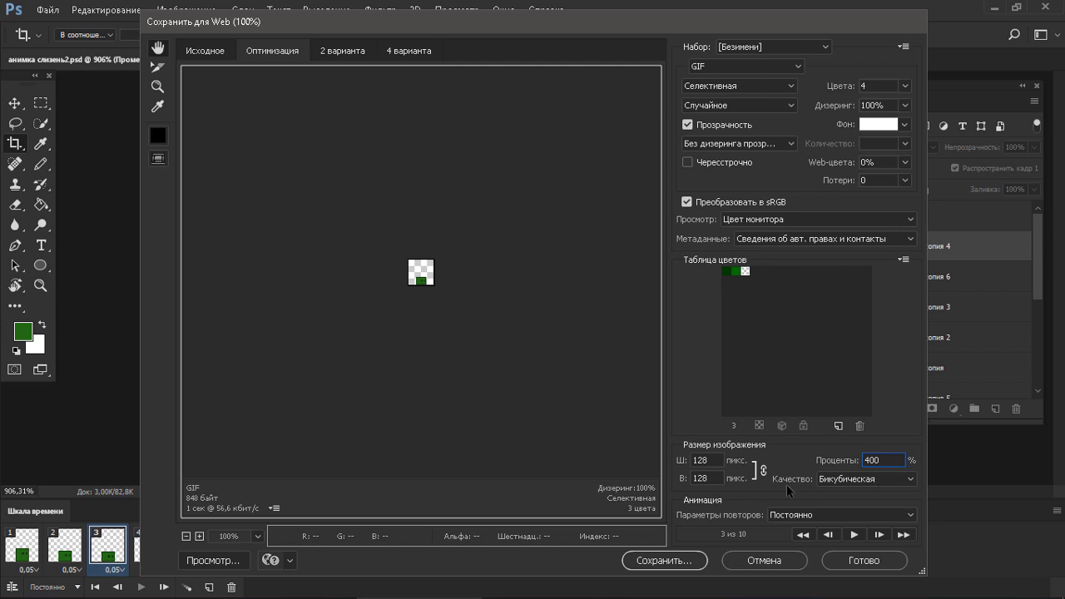
{"action": "left_click", "coordinate": [887, 481]}
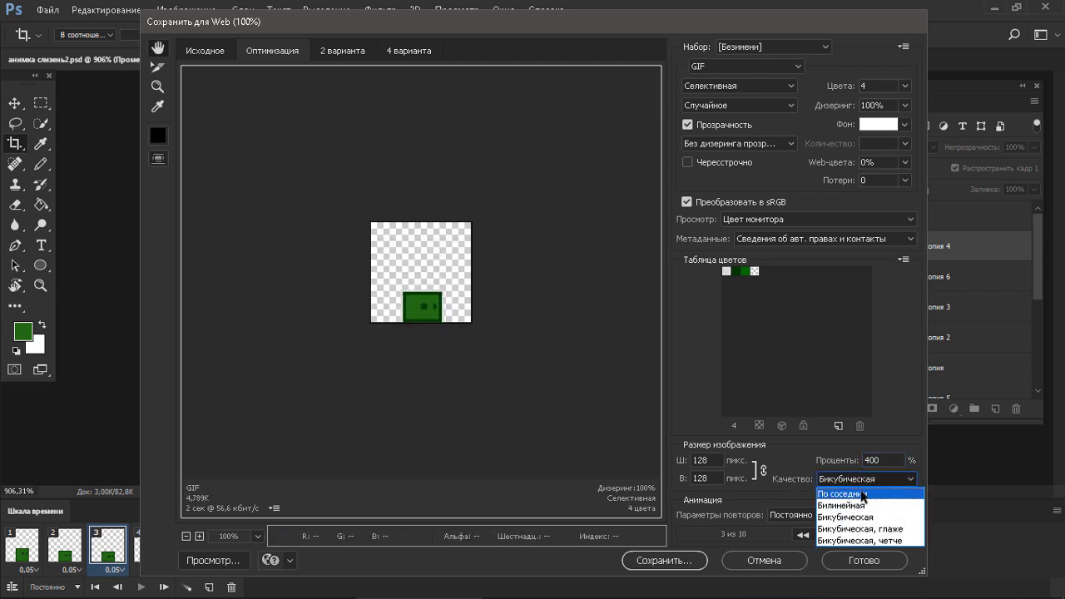
{"action": "left_click", "coordinate": [863, 495]}
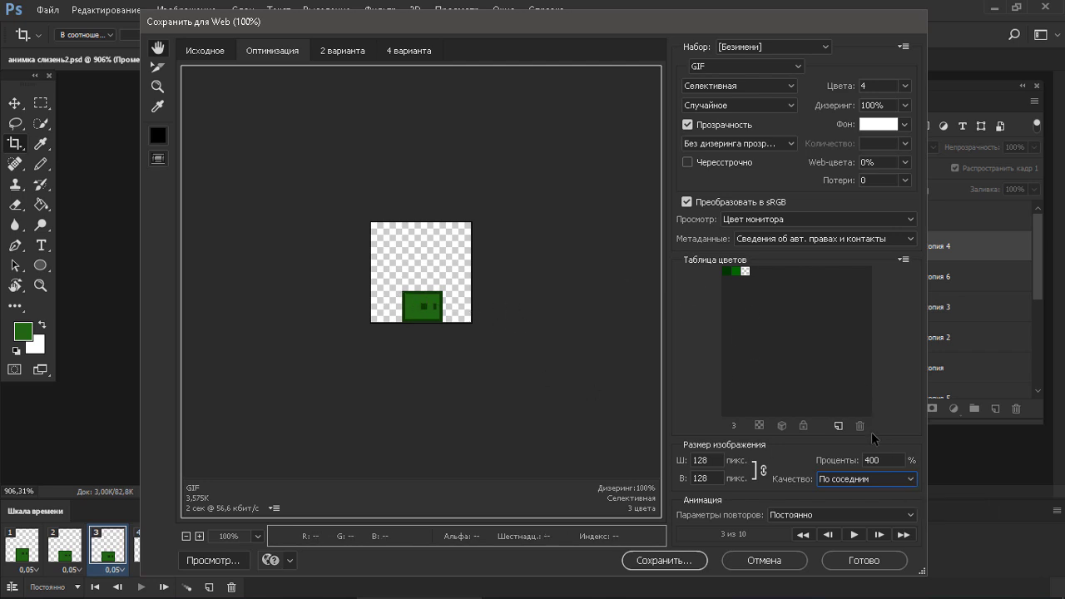
Compare the Билинейная, Бикубическая and Бикубическая, четче resampling options in an enlarged export preview, and return to По соседним.
{"action": "left_click", "coordinate": [881, 479]}
{"action": "left_click", "coordinate": [877, 504]}
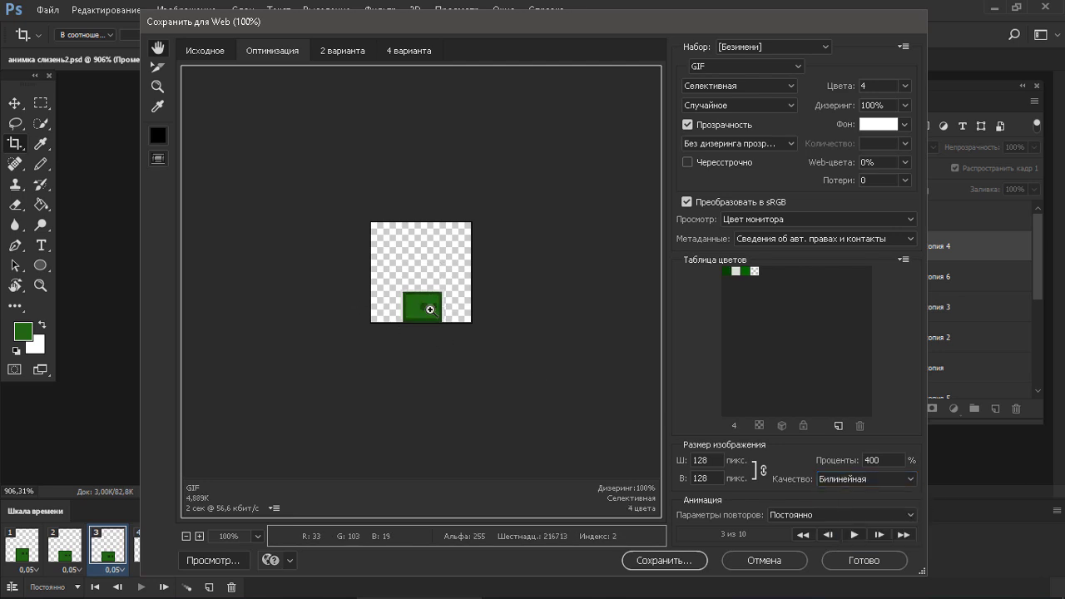
{"action": "key", "text": "ctrl+plus"}
{"action": "key", "text": "ctrl+plus"}
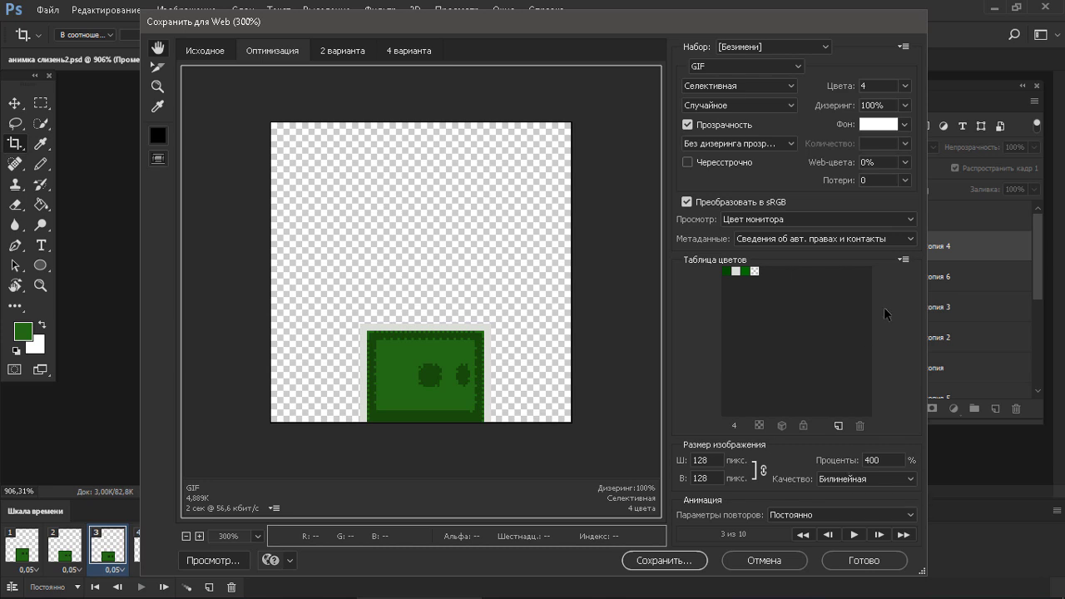
{"action": "left_click", "coordinate": [861, 483]}
{"action": "left_click", "coordinate": [868, 516]}
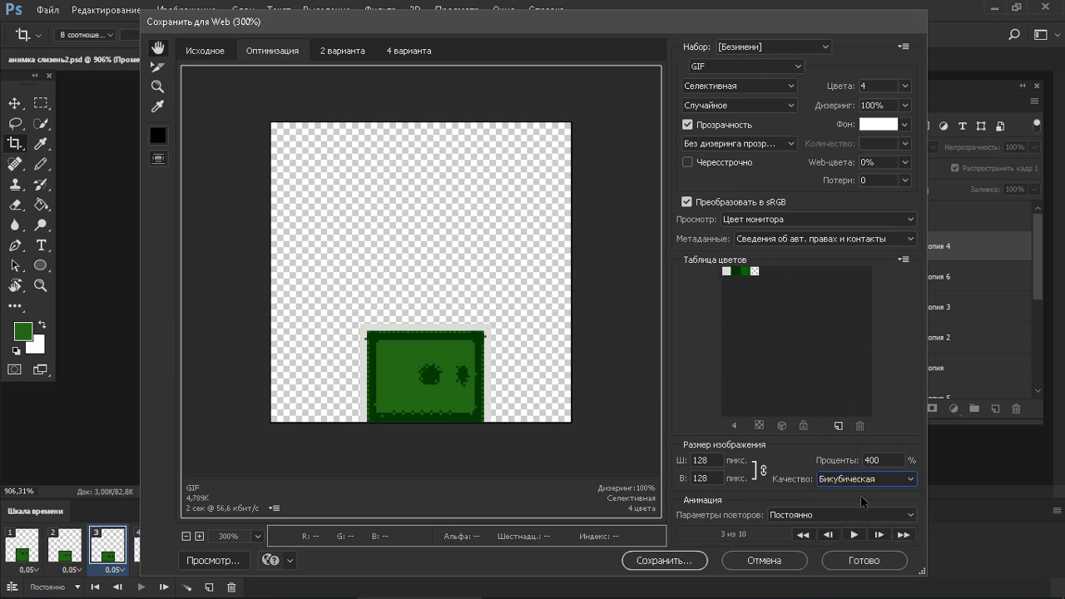
{"action": "left_click", "coordinate": [865, 481]}
{"action": "left_click", "coordinate": [859, 540]}
{"action": "left_click", "coordinate": [861, 480]}
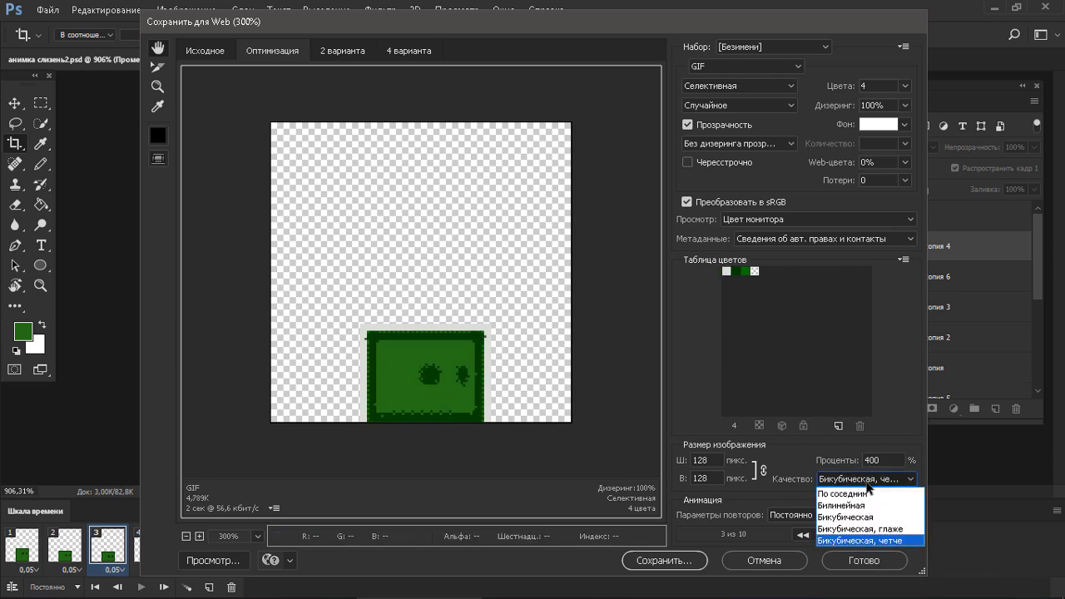
{"action": "left_click", "coordinate": [849, 493]}
Set the export size to 100 % (32 × 32 pixels) and save the GIF as анимка-слизень2.gif in Документы.
{"action": "left_click_drag", "start_coordinate": [738, 455], "coordinate": [727, 473]}
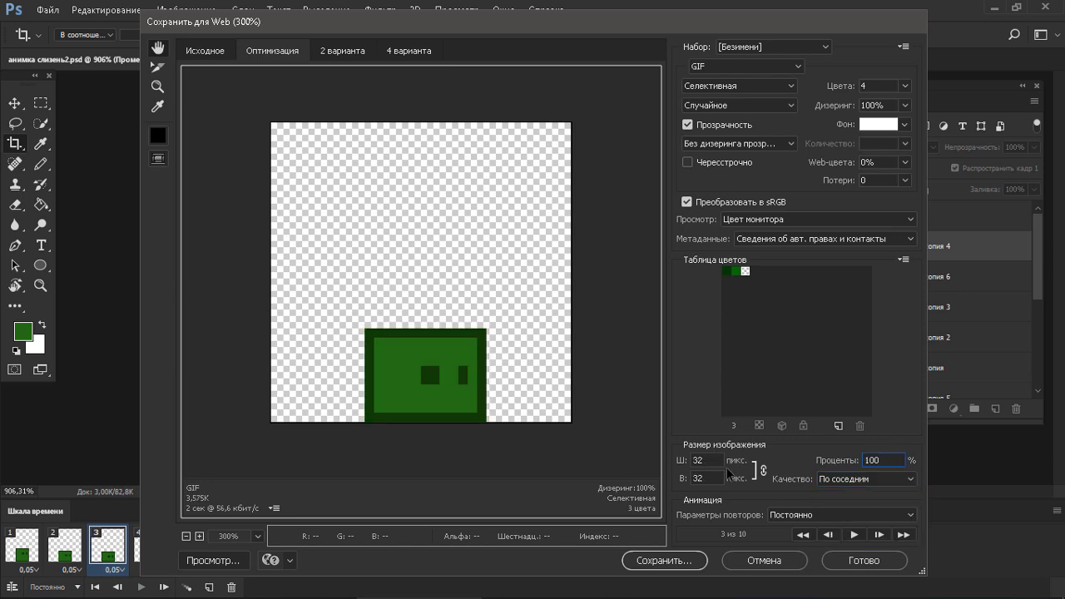
{"action": "left_click", "coordinate": [688, 561]}
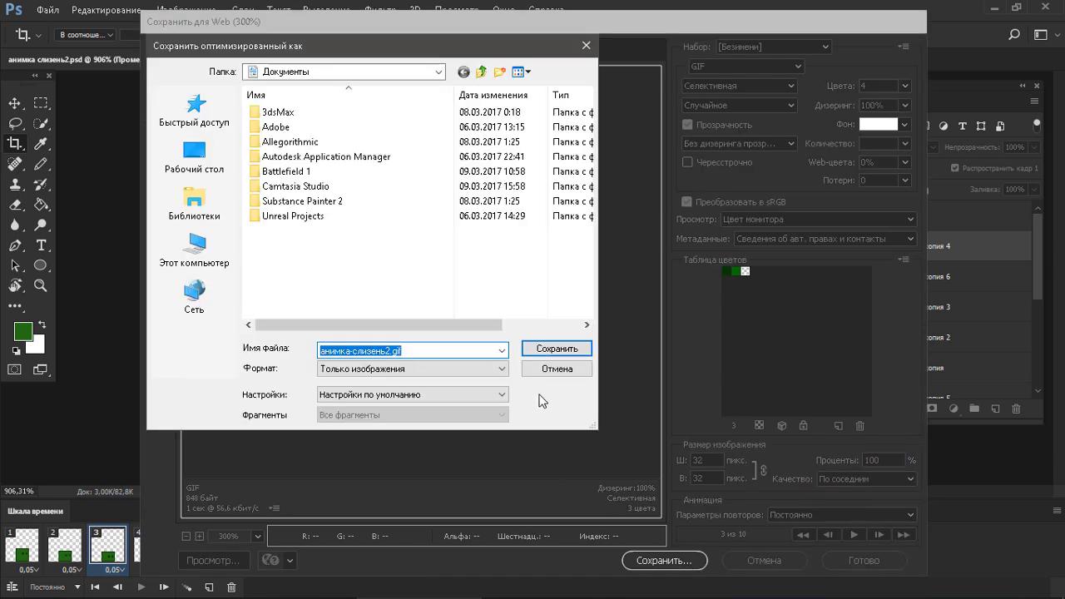
{"action": "left_click", "coordinate": [557, 349]}
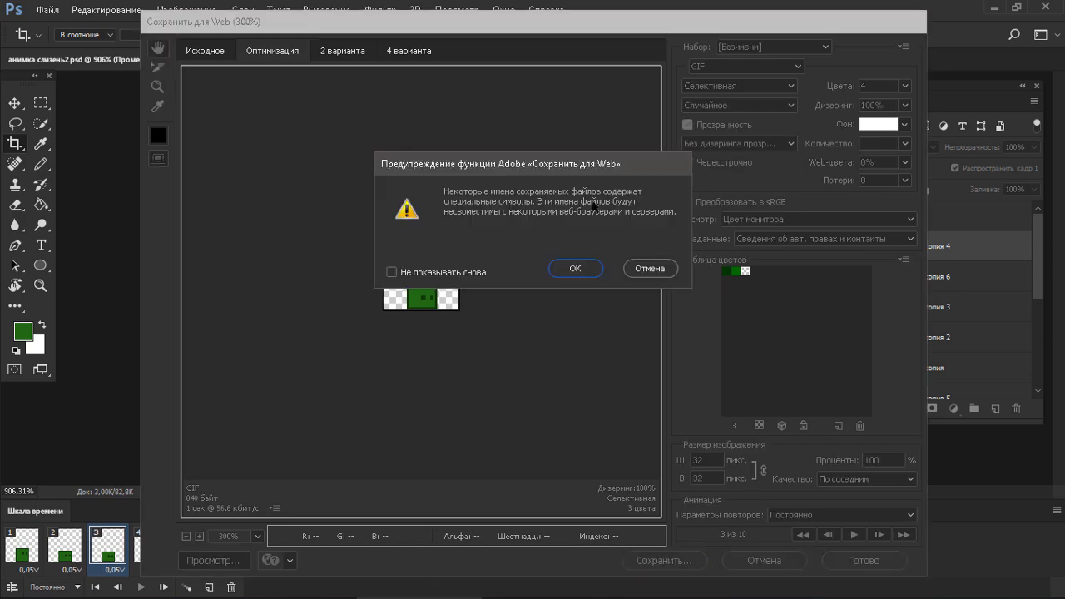
{"action": "left_click", "coordinate": [581, 269]}
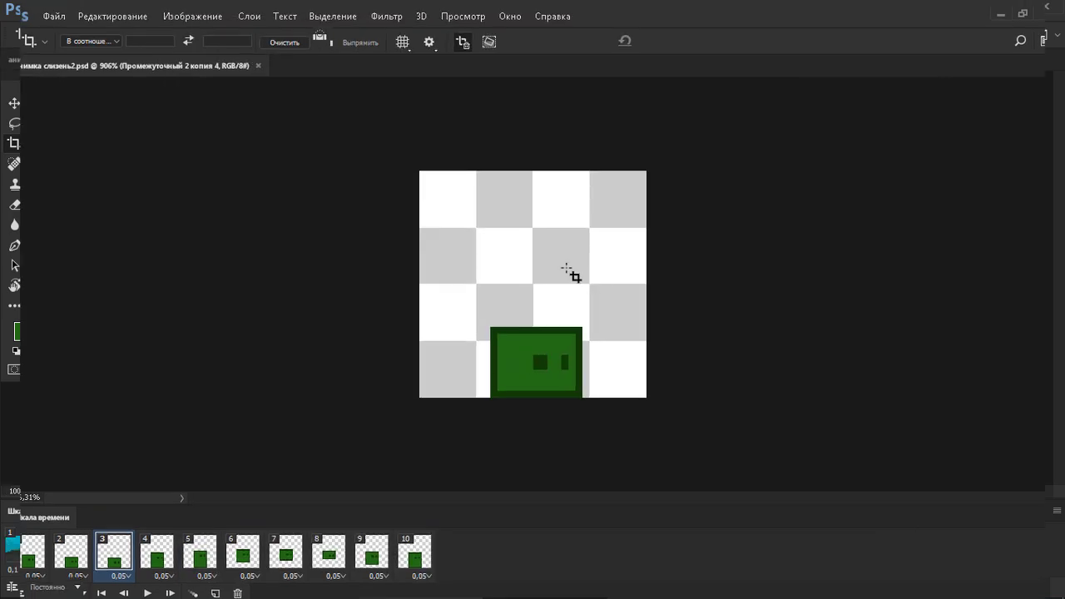
Inspect the square in анимка слизень.psd up close, and play the jump animation in анимка слизень2.psd.
{"action": "key", "text": "b"}
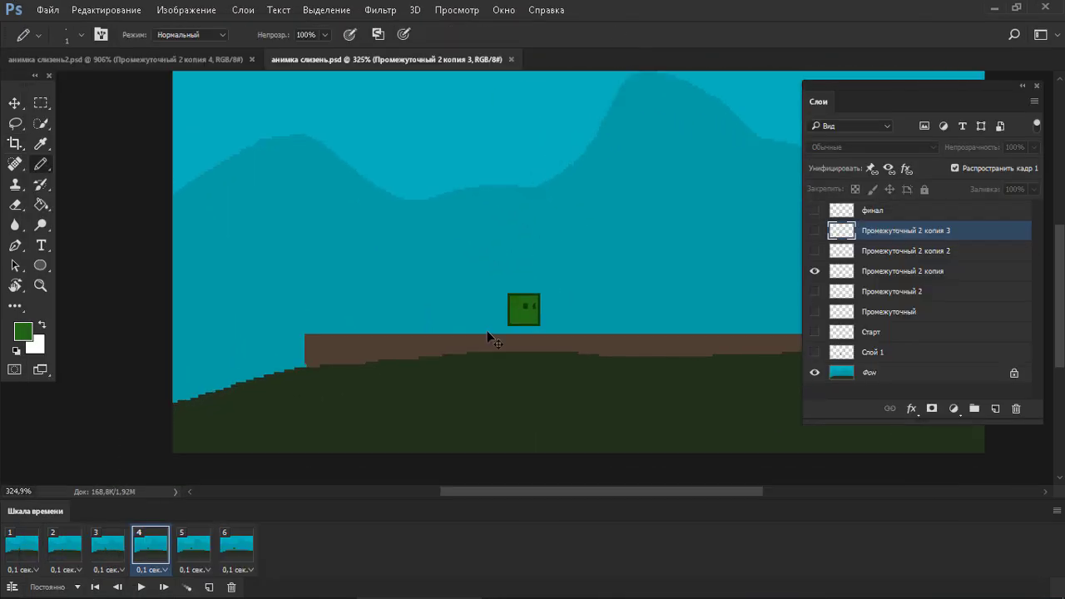
{"action": "mouse_move", "coordinate": [487, 330]}
{"action": "left_mouse_down"}
{"action": "mouse_move", "coordinate": [544, 302]}
{"action": "mouse_move", "coordinate": [572, 306]}
{"action": "left_mouse_up"}
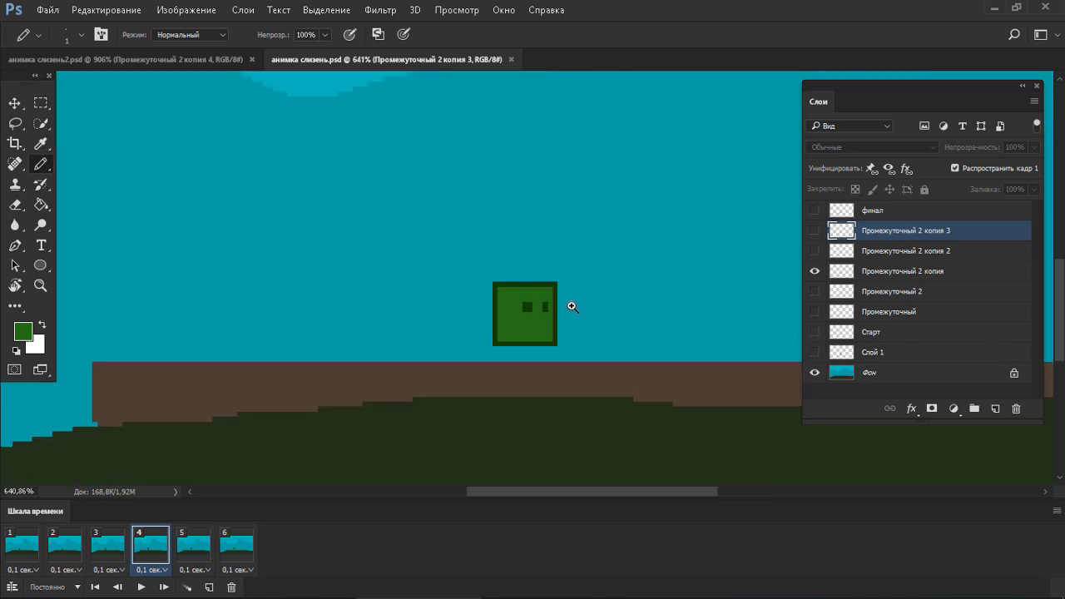
{"action": "key", "text": "ctrl+Tab"}
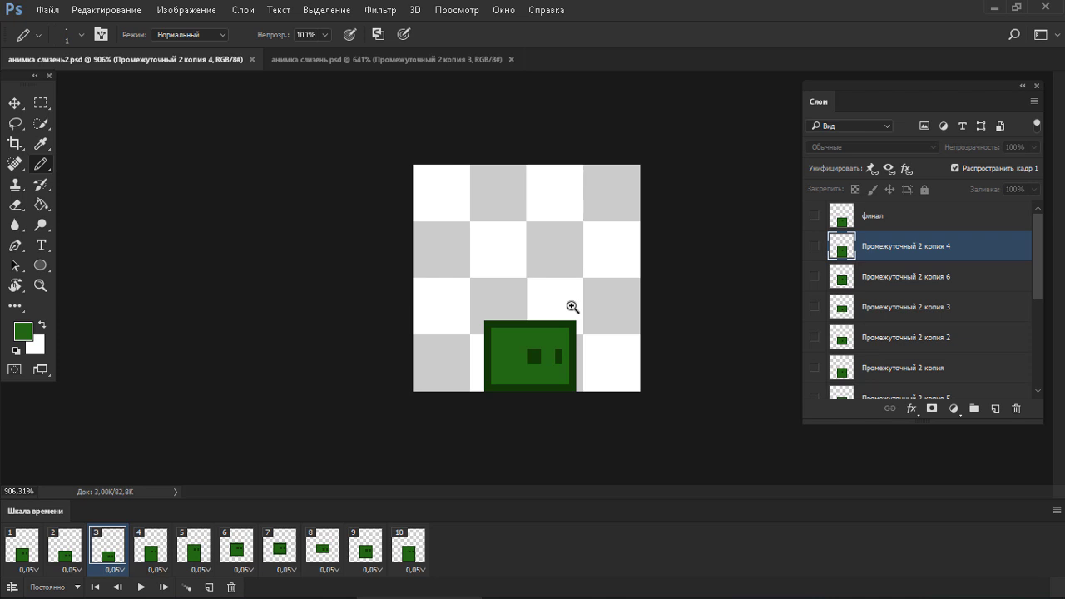
{"action": "key", "text": "space"}
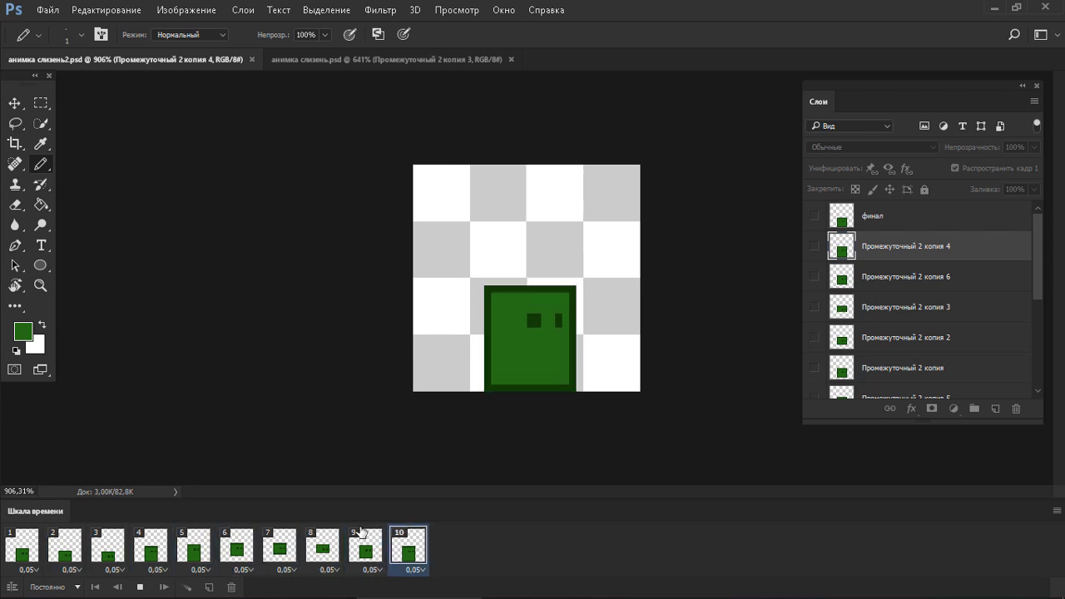
{"action": "key", "text": "space"}
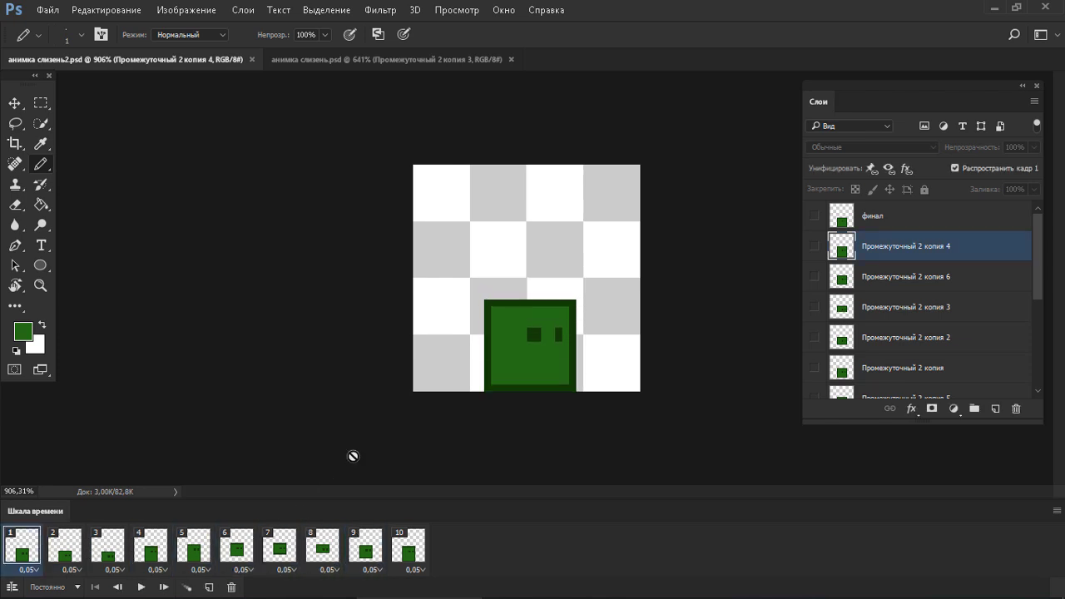
Save анимка слизень.psd as a new file named анимка слизень бежит.psd on the desktop.
{"action": "left_click", "coordinate": [433, 60]}
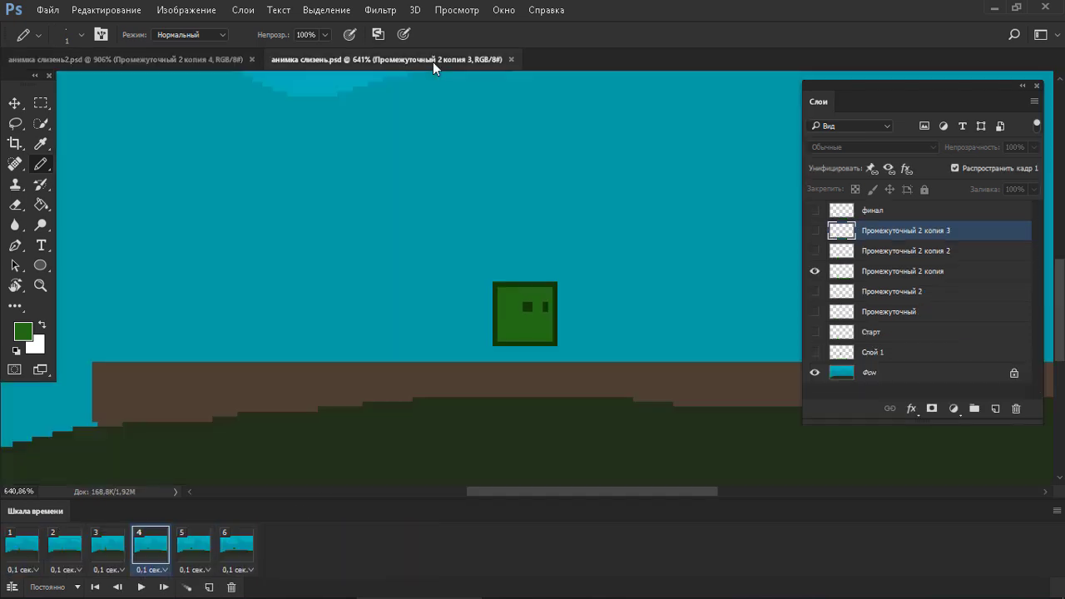
{"action": "key", "text": "ctrl+shift+s"}
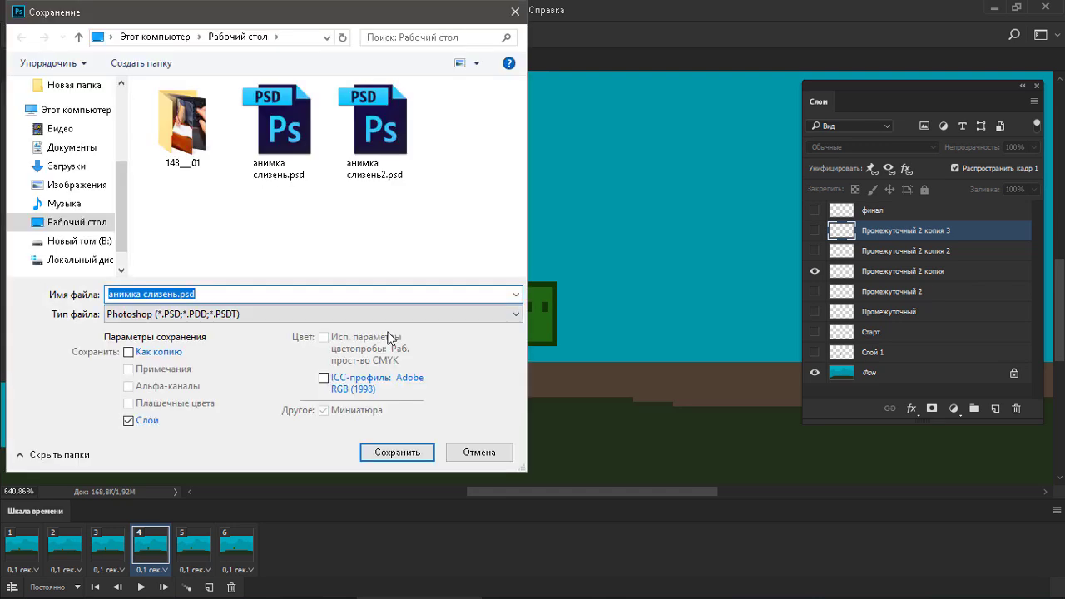
{"action": "key", "text": "Right"}
{"action": "key", "text": "Left"}
{"action": "key", "text": "Left"}
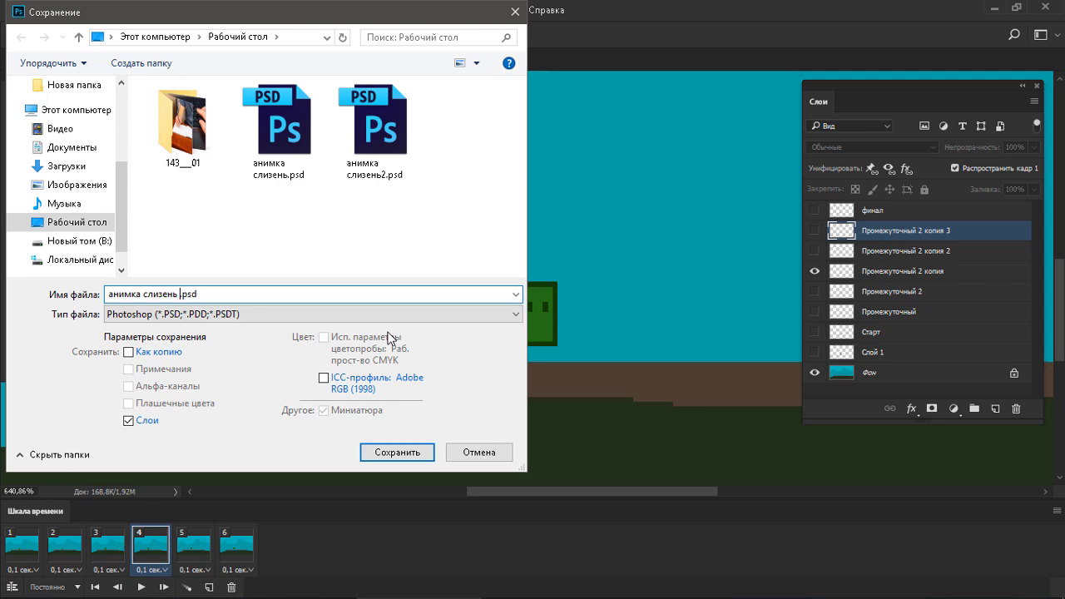
{"action": "type", "text": "бежит"}
{"action": "key", "text": "Return"}
{"action": "key", "text": "Return"}
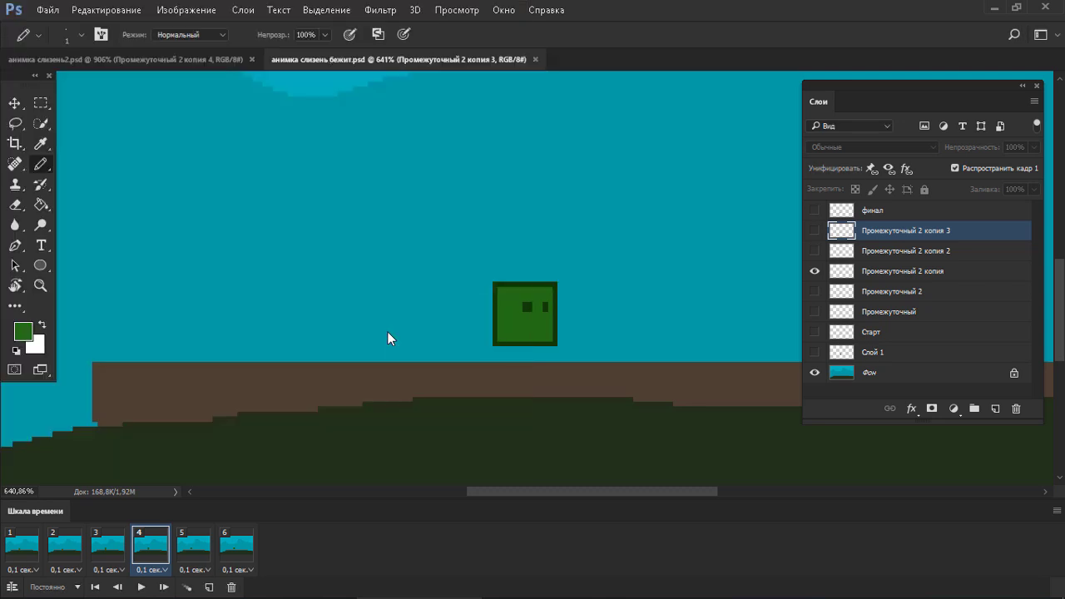
Delete animation frames 2 through 6, keeping only the first frame.
{"action": "left_click", "coordinate": [36, 546]}
{"action": "left_click", "coordinate": [65, 545]}
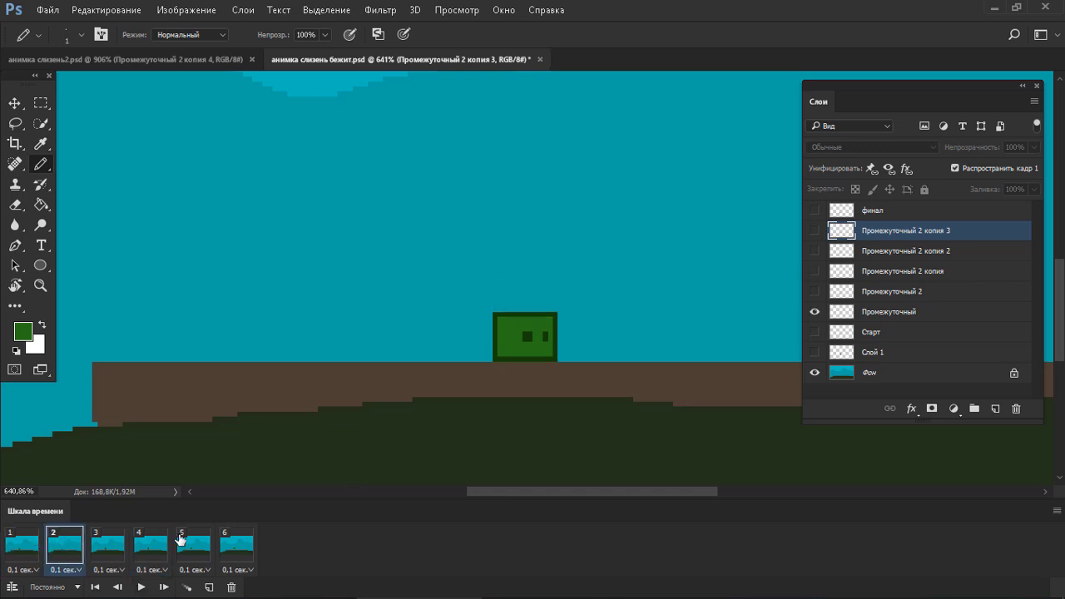
{"action": "left_click", "coordinate": [238, 558], "text": "shift"}
{"action": "left_click", "coordinate": [232, 587]}
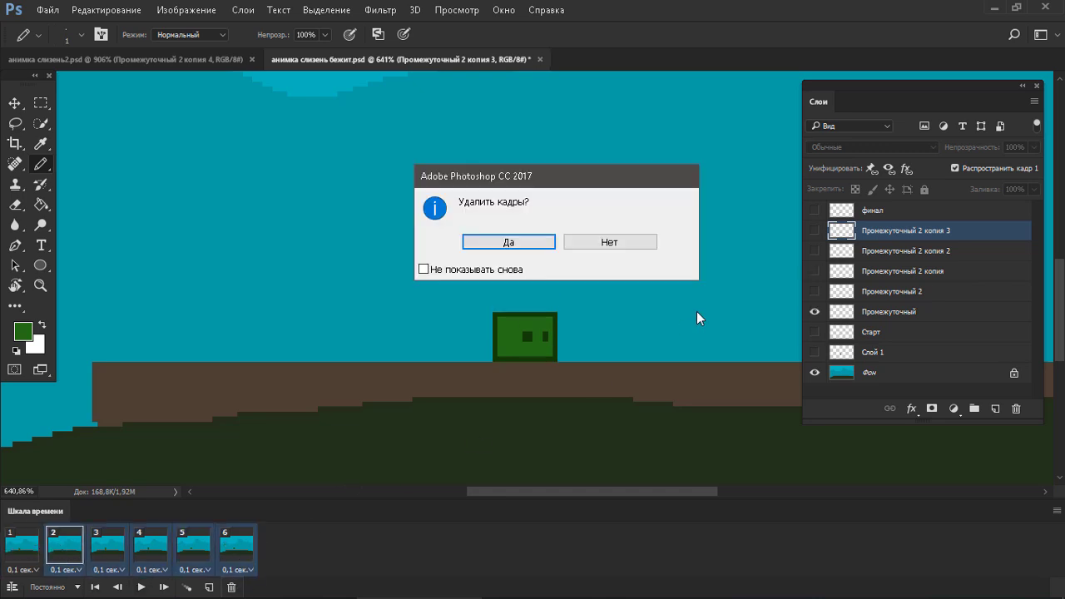
{"action": "left_click", "coordinate": [499, 242]}
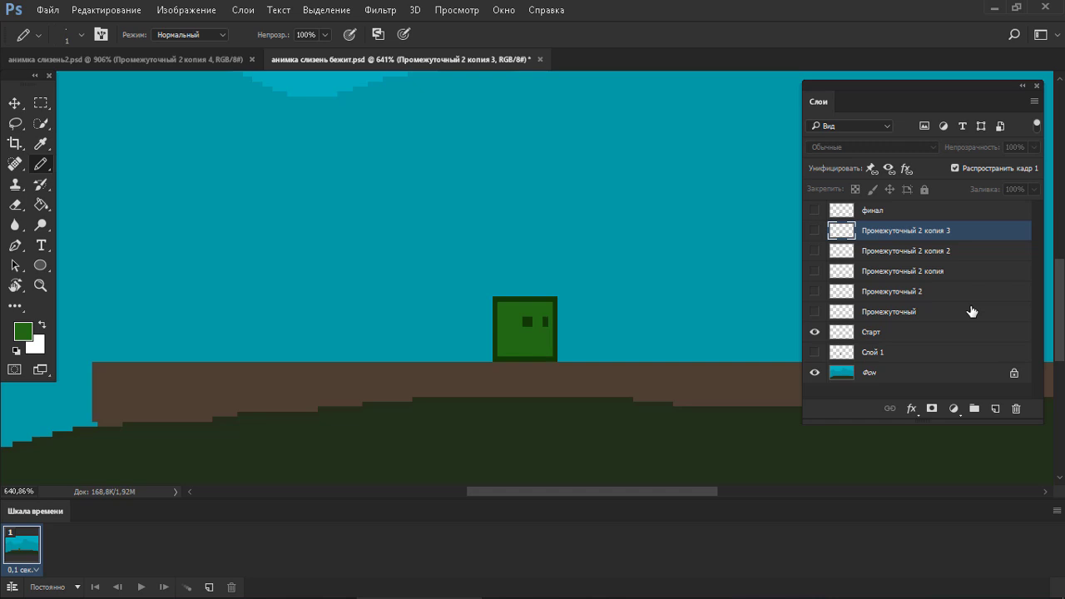
Delete all layers from Промежуточный up to финал.
{"action": "left_click", "coordinate": [883, 311]}
{"action": "left_click", "coordinate": [871, 212], "text": "shift"}
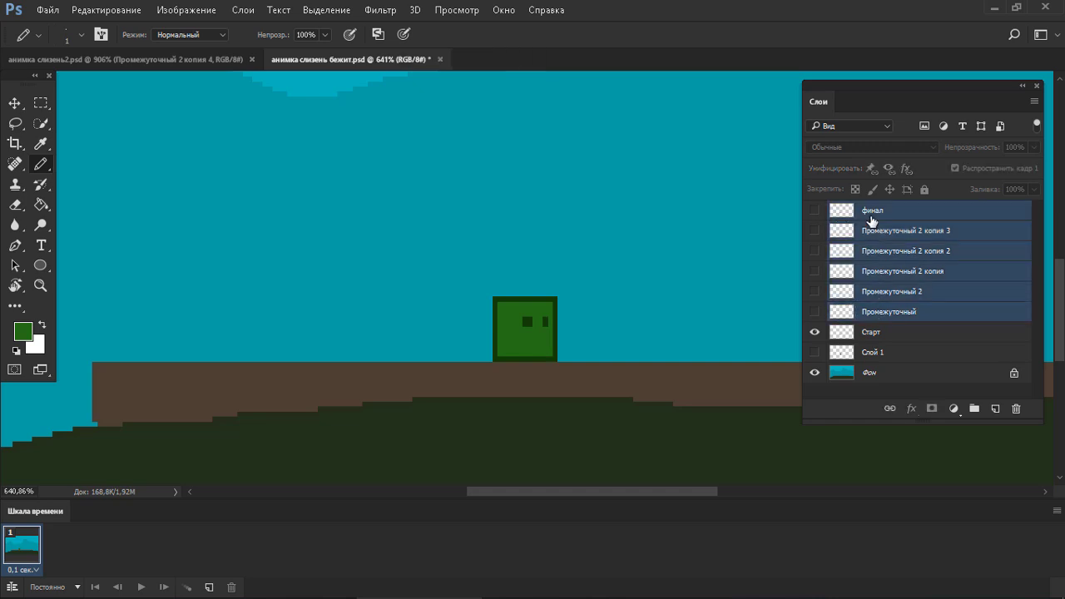
{"action": "key", "text": "Delete"}
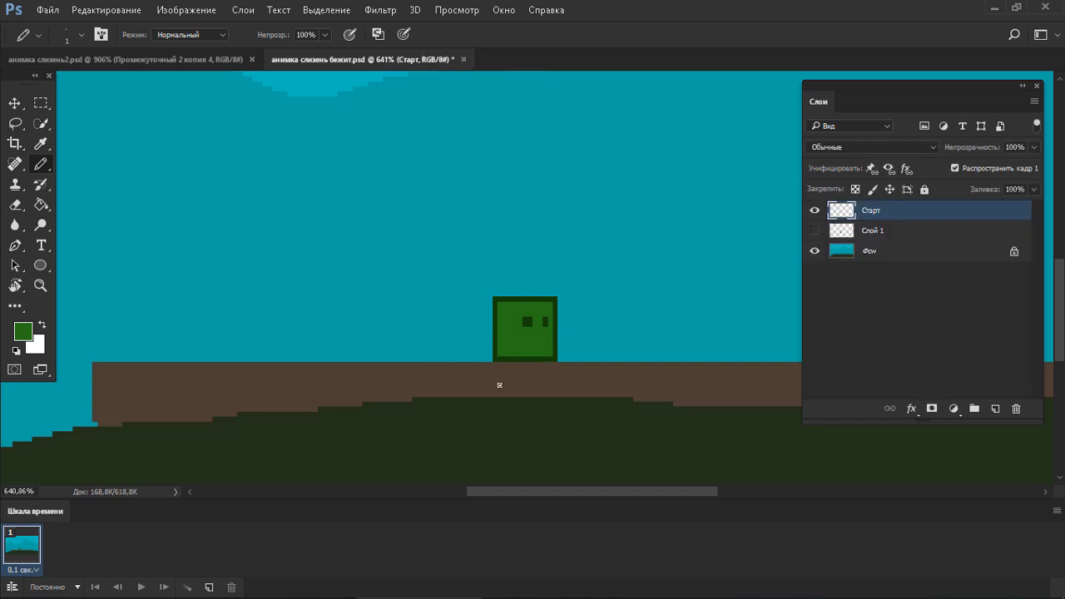
Duplicate the Старт layer and add a second animation frame.
{"action": "key", "text": "v"}
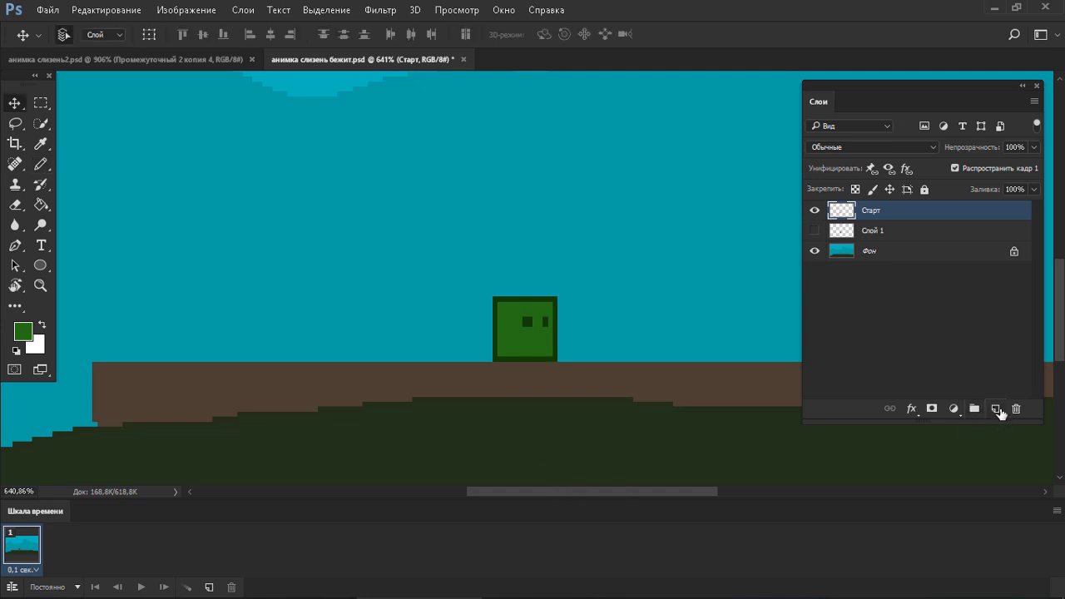
{"action": "left_click_drag", "start_coordinate": [1000, 414], "coordinate": [998, 412]}
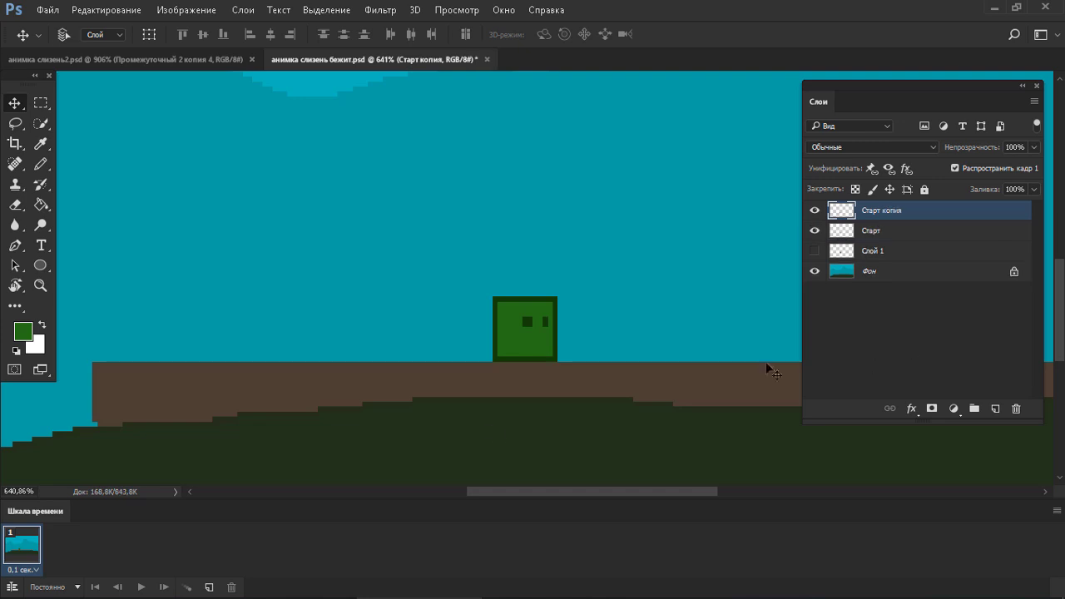
{"action": "left_click", "coordinate": [211, 588]}
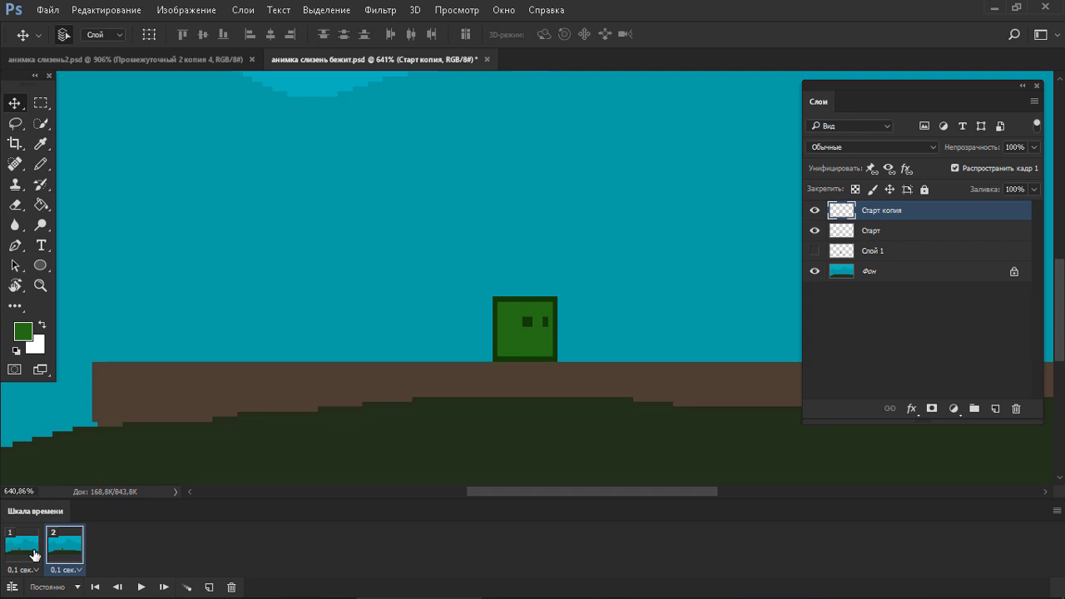
Duplicate the Старт layer again from frame 1 and insert a new frame directly after it.
{"action": "left_click", "coordinate": [33, 556]}
{"action": "left_click", "coordinate": [866, 241]}
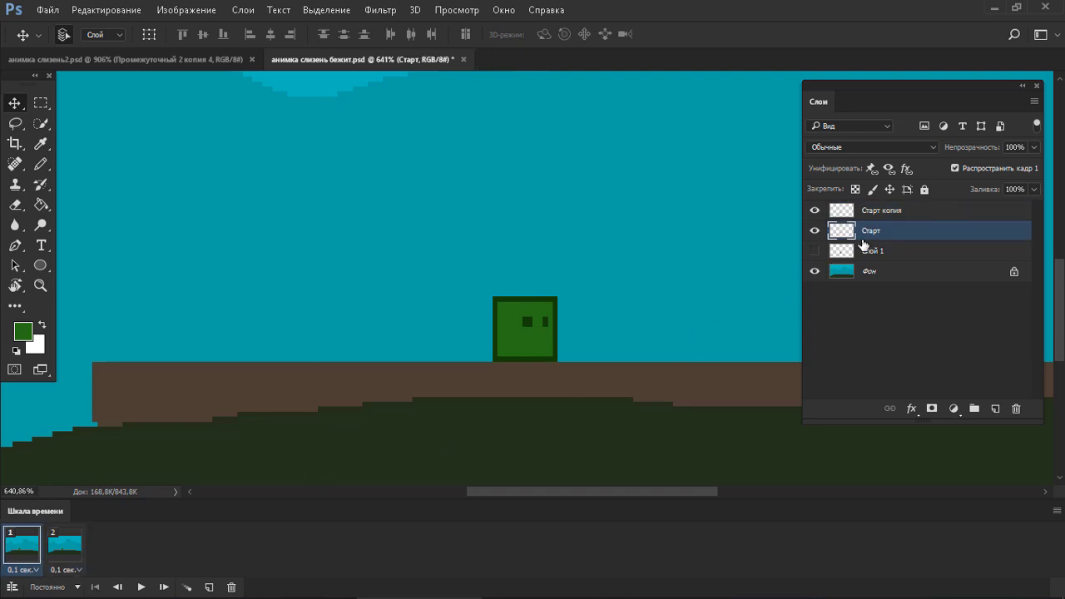
{"action": "key", "text": "ctrl+j"}
{"action": "left_click", "coordinate": [210, 587]}
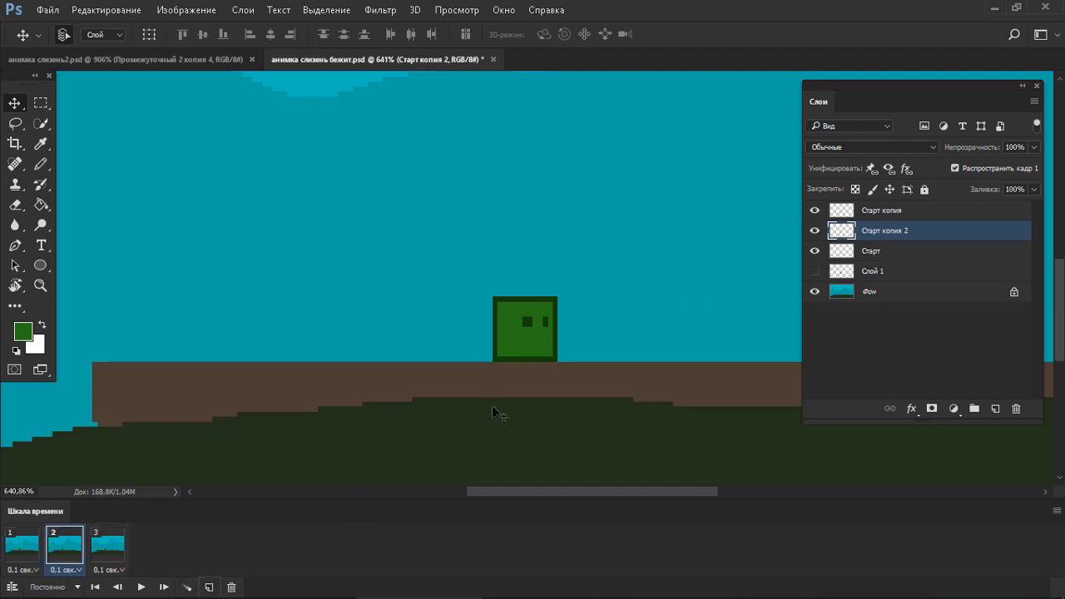
In frame 2, squash the square on Старт копия 2 by moving its upper part down about 2 pixels, and hide Старт and Старт копия.
{"action": "left_click", "coordinate": [897, 251]}
{"action": "left_click", "coordinate": [892, 234]}
{"action": "key", "text": "m"}
{"action": "left_click_drag", "start_coordinate": [469, 269], "coordinate": [584, 340]}
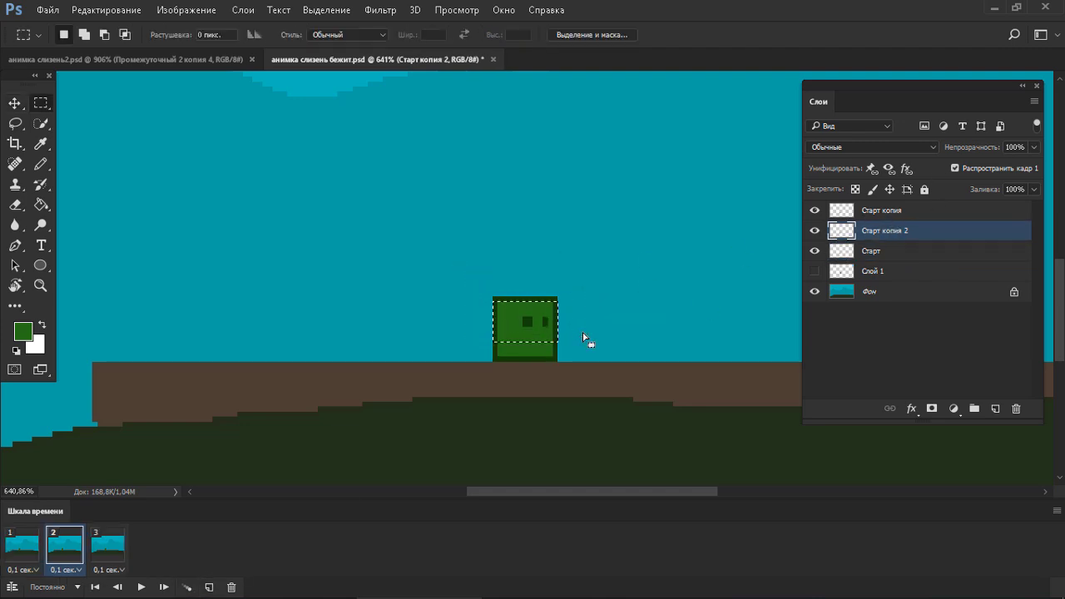
{"action": "key", "text": "Down"}
{"action": "left_click", "coordinate": [815, 250]}
{"action": "left_click", "coordinate": [813, 211]}
{"action": "key", "text": "ctrl+d"}
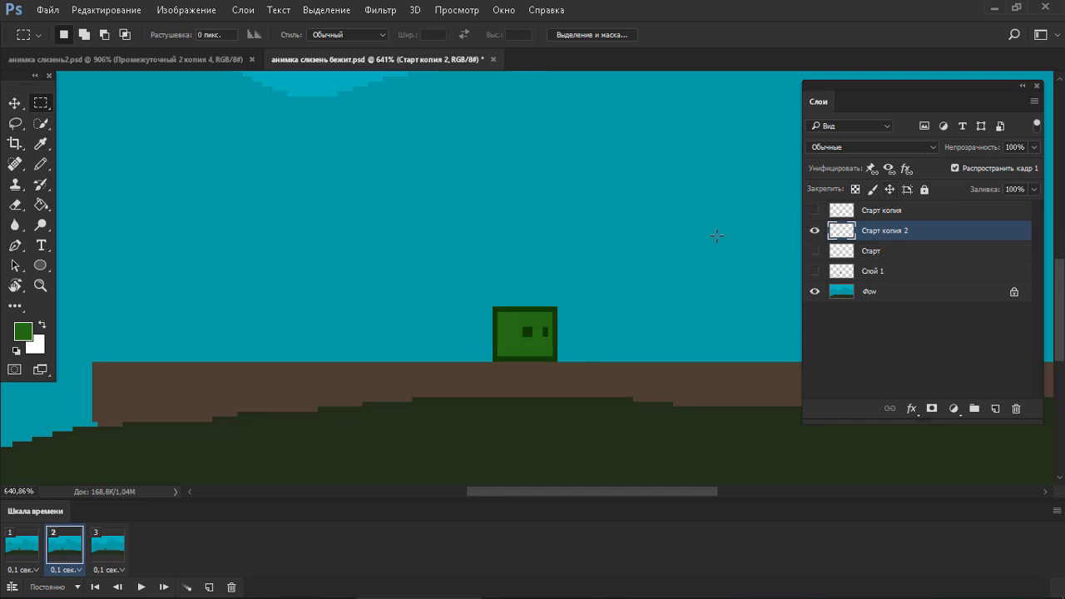
Add frame 3 with a duplicate of Старт копия 2, shift the square's upper part 1 pixel right, and hide Старт копия 2.
{"action": "left_click", "coordinate": [212, 587]}
{"action": "key", "text": "ctrl+j"}
{"action": "left_click_drag", "start_coordinate": [448, 277], "coordinate": [601, 344]}
{"action": "key", "text": "ctrl+Right"}
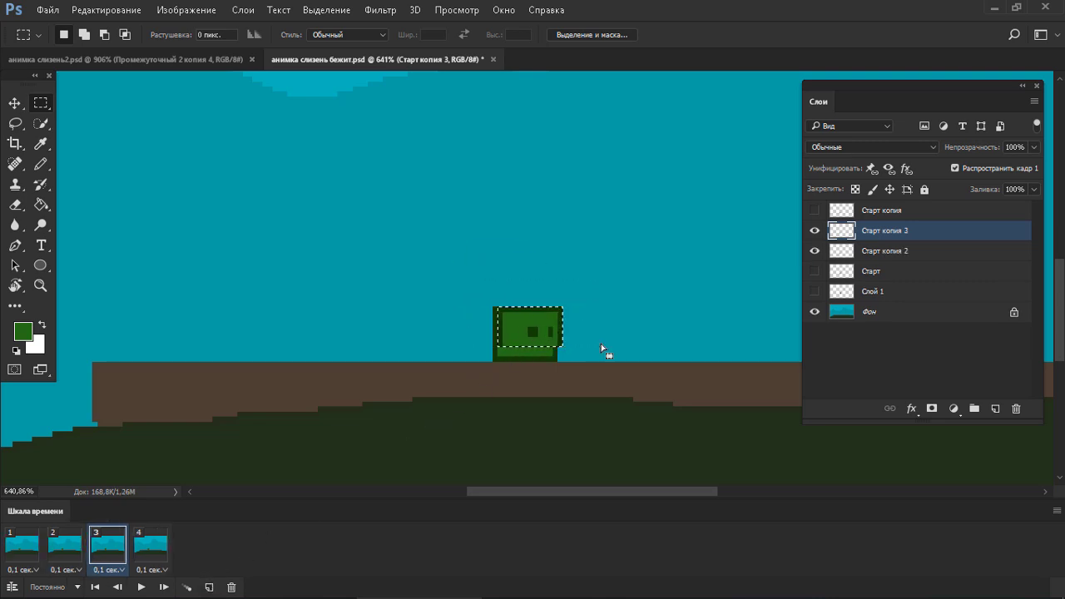
{"action": "key", "text": "ctrl+d"}
{"action": "left_click", "coordinate": [813, 251]}
Shift a shorter upper section of the square another pixel right, comparing the lean before and after with undo and redo.
{"action": "left_click_drag", "start_coordinate": [477, 301], "coordinate": [614, 336]}
{"action": "key", "text": "ctrl+Right"}
{"action": "key", "text": "ctrl+d"}
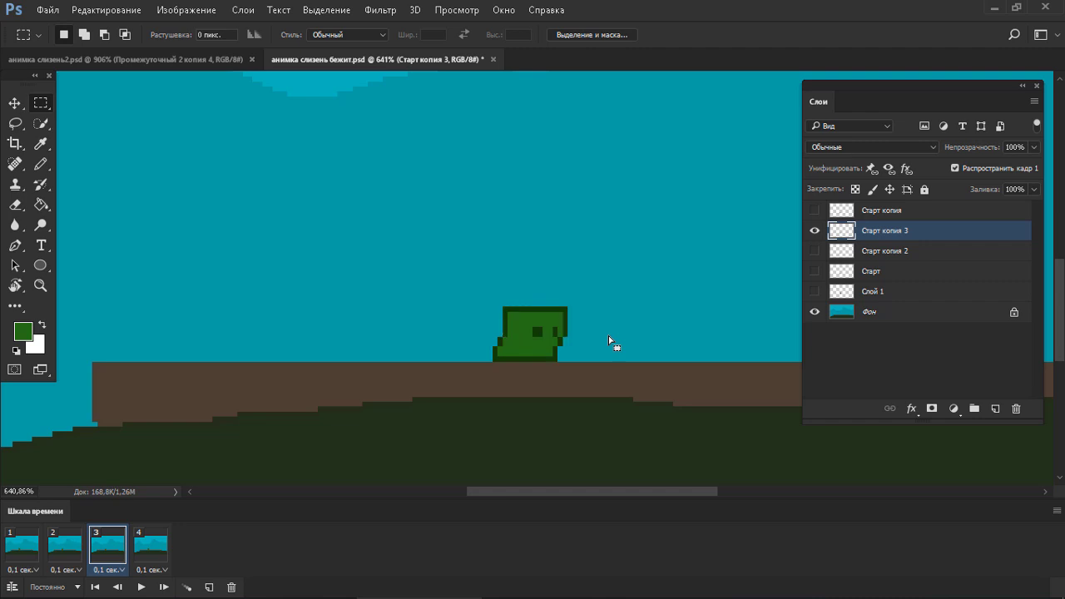
{"action": "key", "text": "ctrl+alt+z"}
{"action": "key", "text": "ctrl+alt+z"}
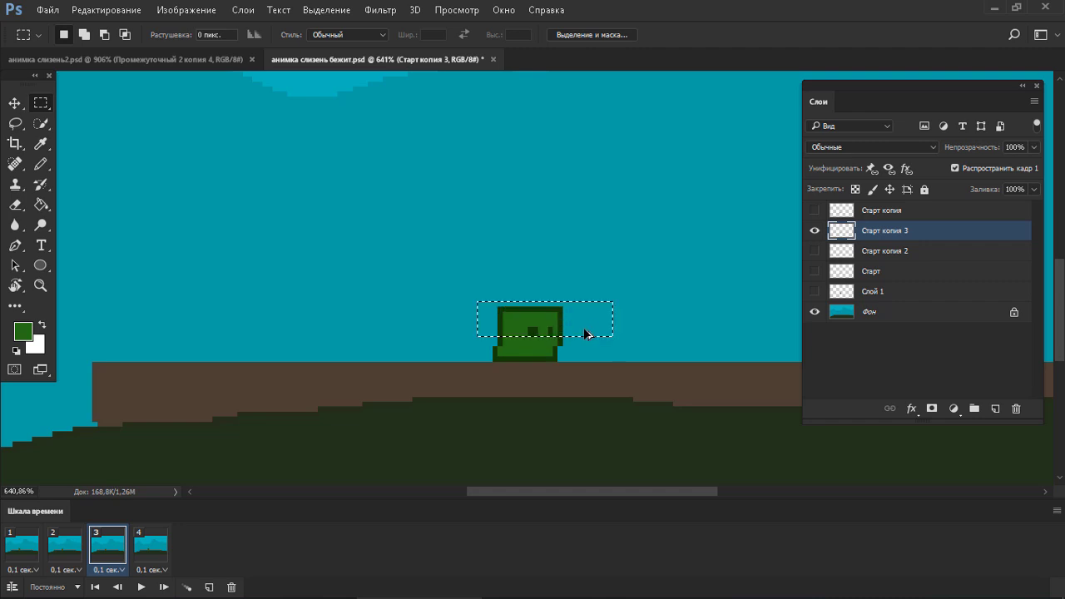
{"action": "key", "text": "ctrl+shift+z"}
{"action": "key", "text": "ctrl+shift+z"}
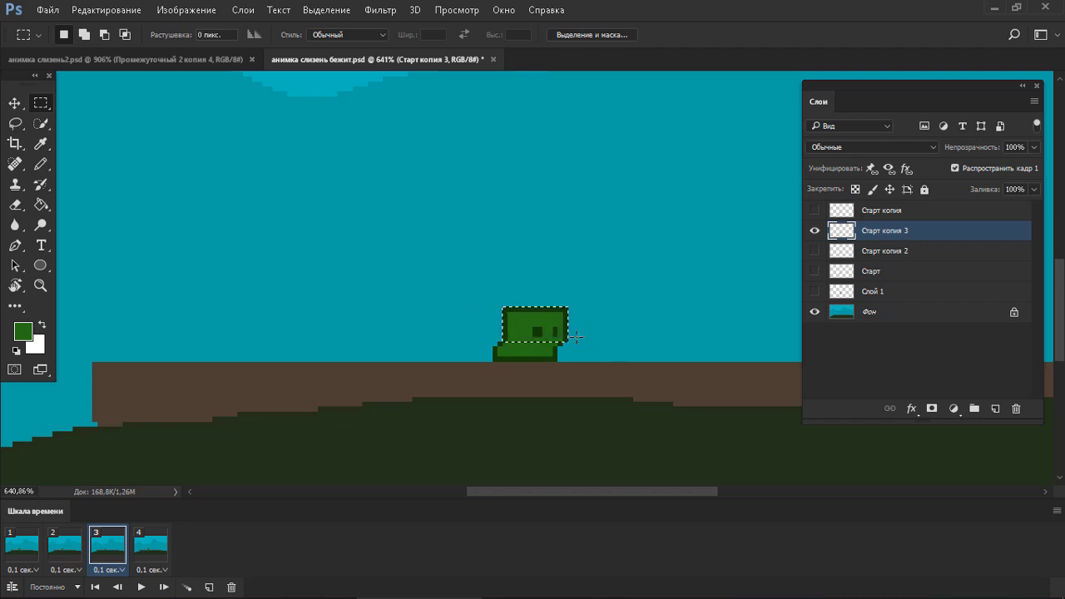
Shift the single pixel row just below the stepped edges 1 pixel right to extend the square's forward slant.
{"action": "scroll", "coordinate": [503, 353], "scroll_direction": "up", "scroll_amount": 2}
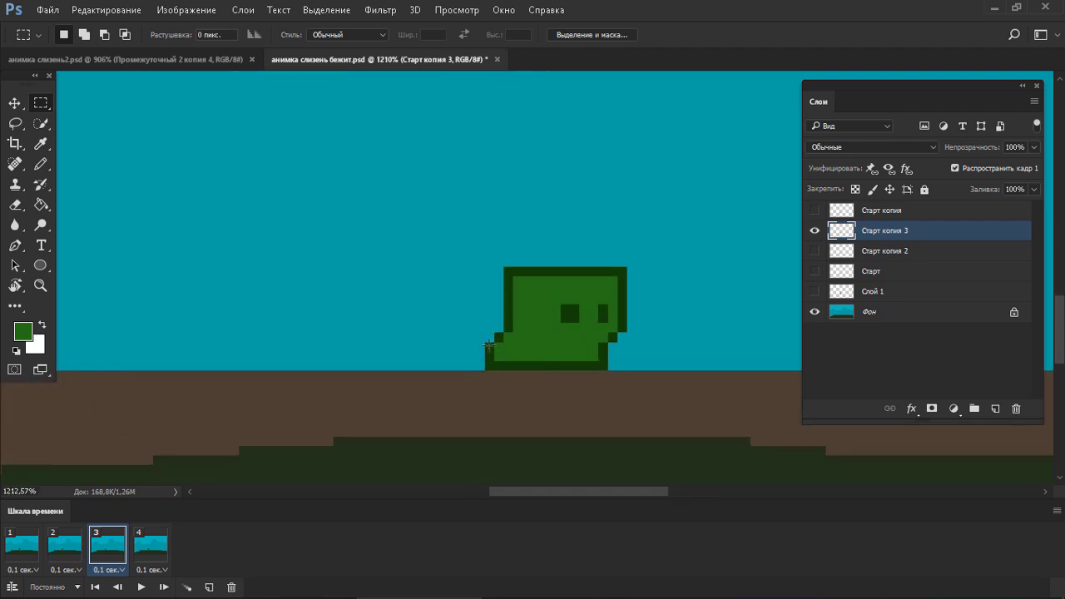
{"action": "left_click_drag", "start_coordinate": [475, 341], "coordinate": [644, 351]}
{"action": "key", "text": "ctrl+d"}
{"action": "scroll", "coordinate": [591, 285], "scroll_direction": "down", "scroll_amount": 3}
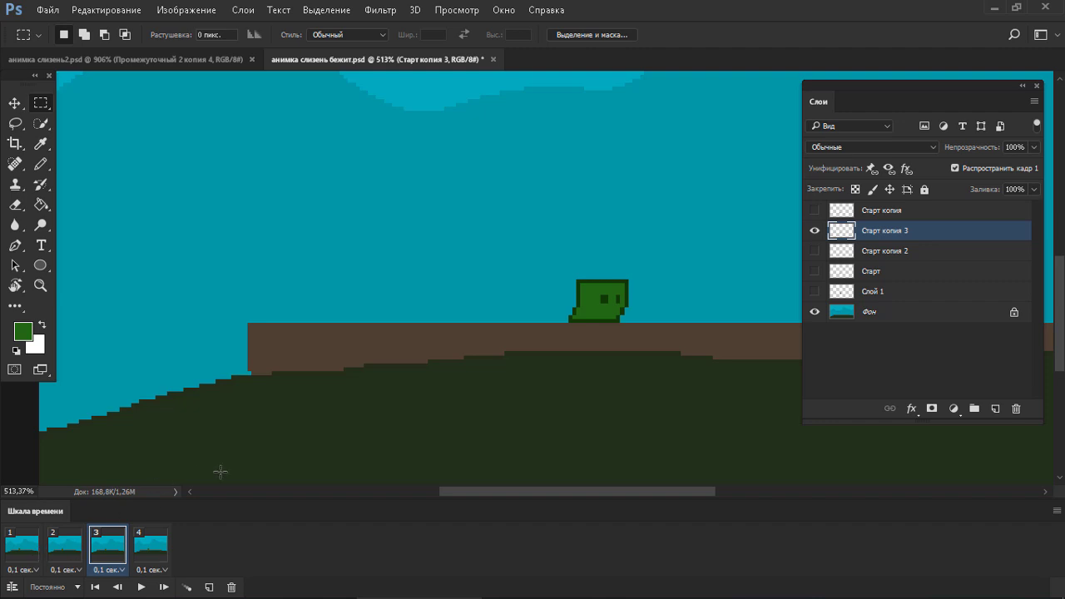
In frame 2, shift the upper part of the square on Старт копия 2 right by 1 pixel.
{"action": "left_click", "coordinate": [66, 546]}
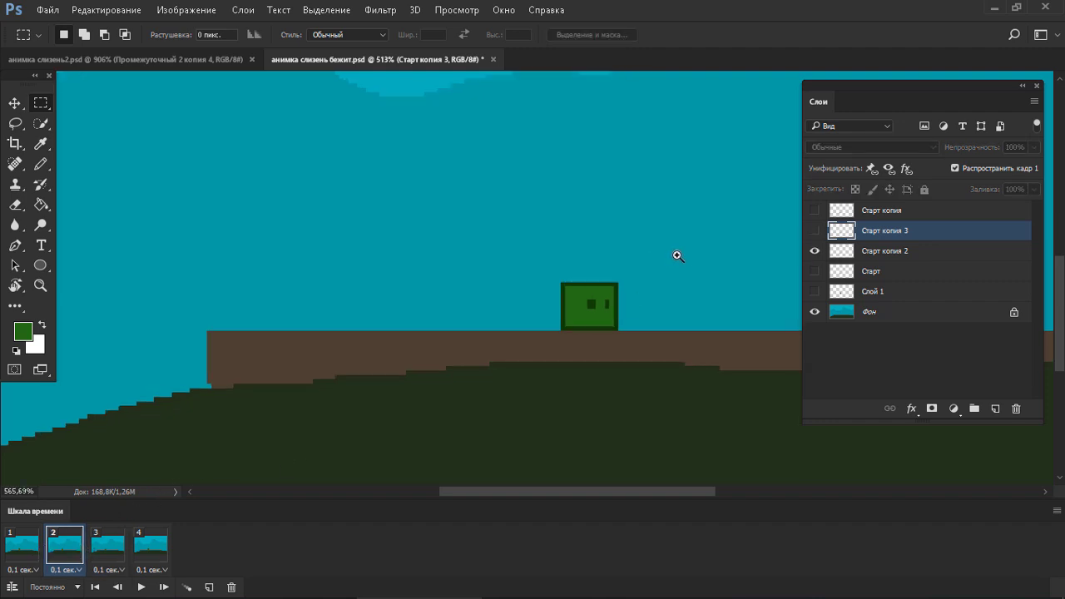
{"action": "scroll", "coordinate": [661, 252], "scroll_direction": "up", "scroll_amount": 2}
{"action": "left_click_drag", "start_coordinate": [448, 295], "coordinate": [644, 358]}
{"action": "left_click", "coordinate": [635, 361]}
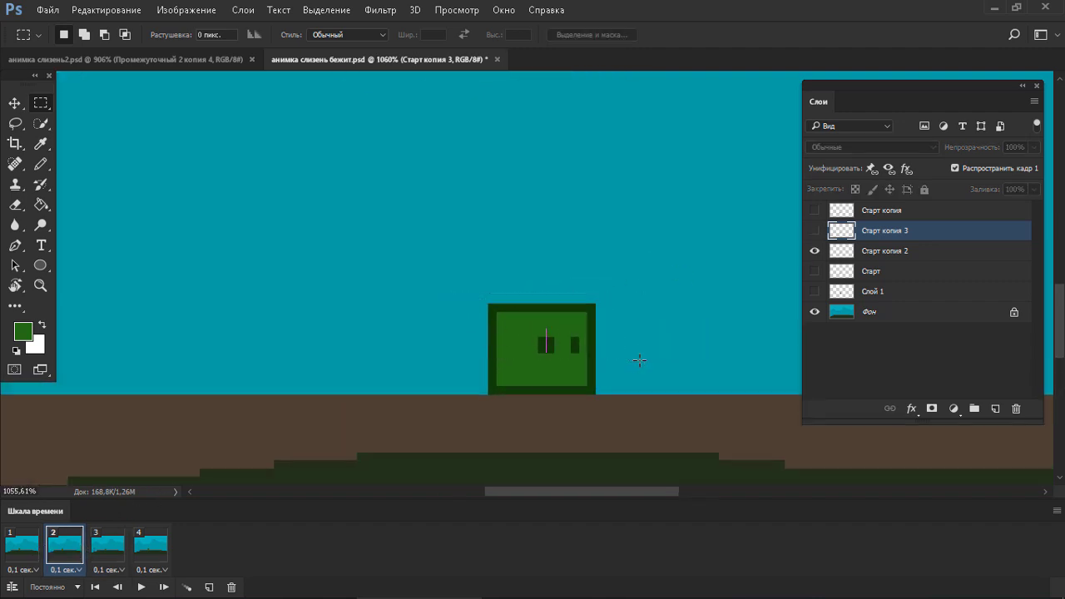
{"action": "key", "text": "ctrl+z"}
{"action": "key", "text": "Down"}
{"action": "left_click", "coordinate": [859, 252]}
{"action": "left_click_drag", "start_coordinate": [633, 283], "coordinate": [641, 283]}
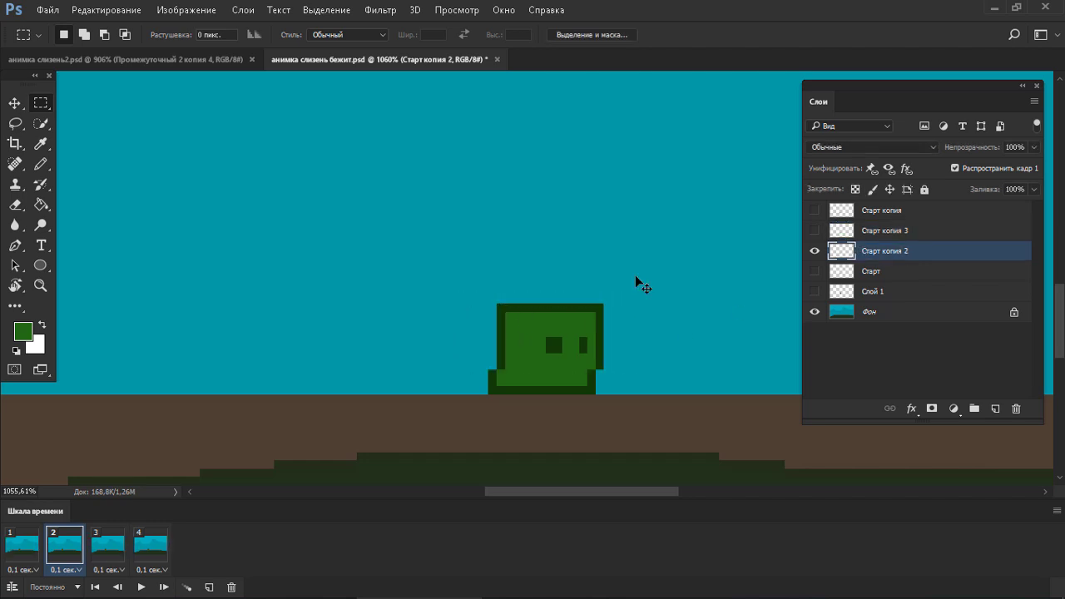
Hide Старт копия and Старт копия 2 in frame 1, and show Старт копия 2 in frame 2.
{"action": "left_click", "coordinate": [21, 545]}
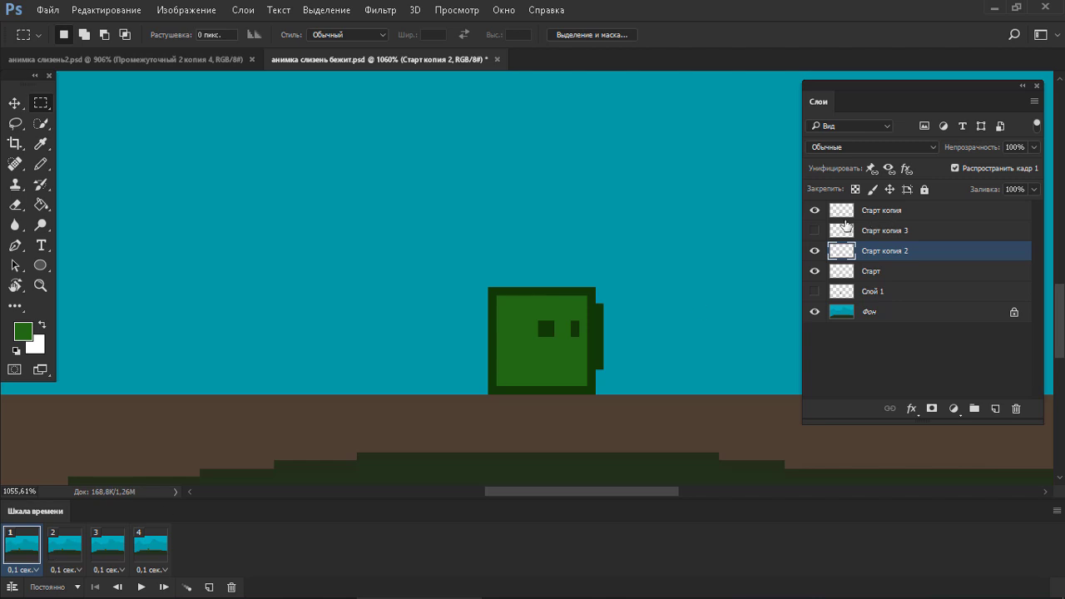
{"action": "left_click_drag", "start_coordinate": [815, 245], "coordinate": [815, 210]}
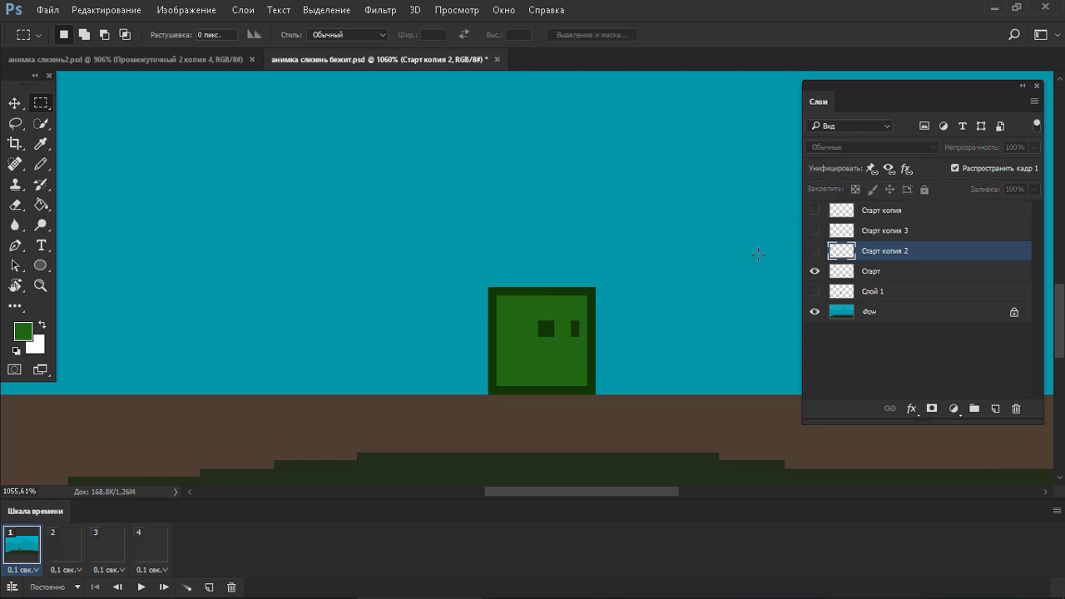
{"action": "left_click", "coordinate": [66, 542]}
{"action": "left_click", "coordinate": [815, 251]}
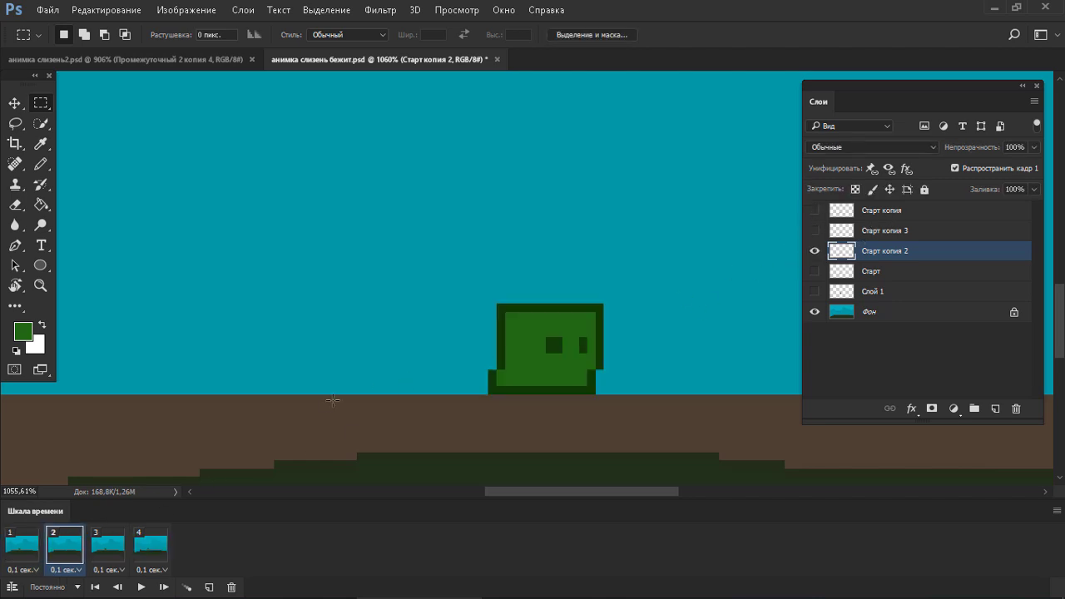
Compare frames 2 and 3, and lower the square's top edge on Старт копия 2 by 1 pixel in frame 2.
{"action": "left_click", "coordinate": [95, 554]}
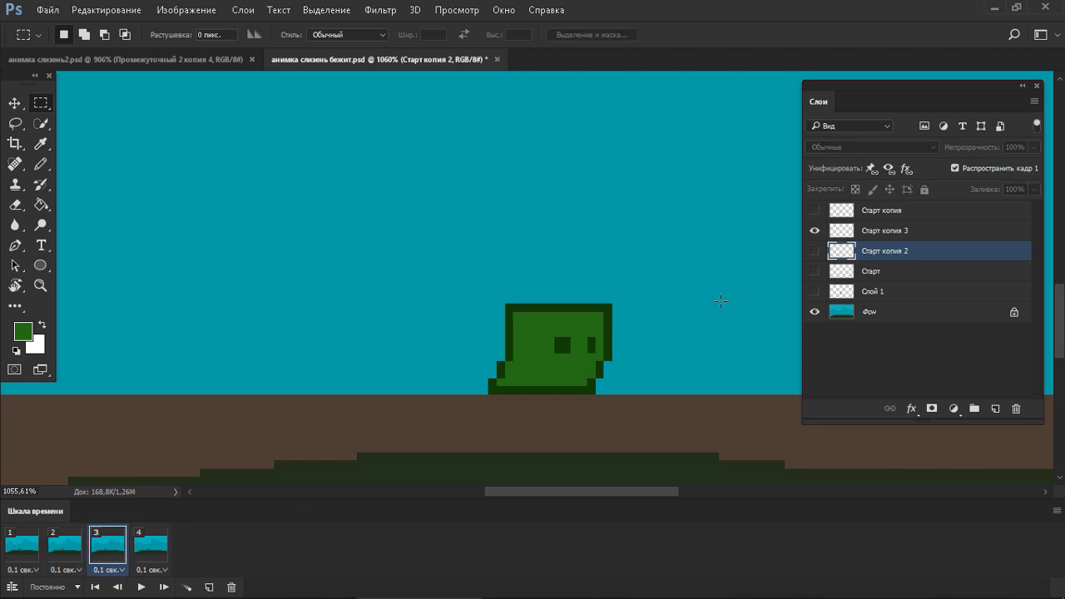
{"action": "left_click", "coordinate": [66, 552]}
{"action": "left_click", "coordinate": [108, 554]}
{"action": "left_click", "coordinate": [67, 546]}
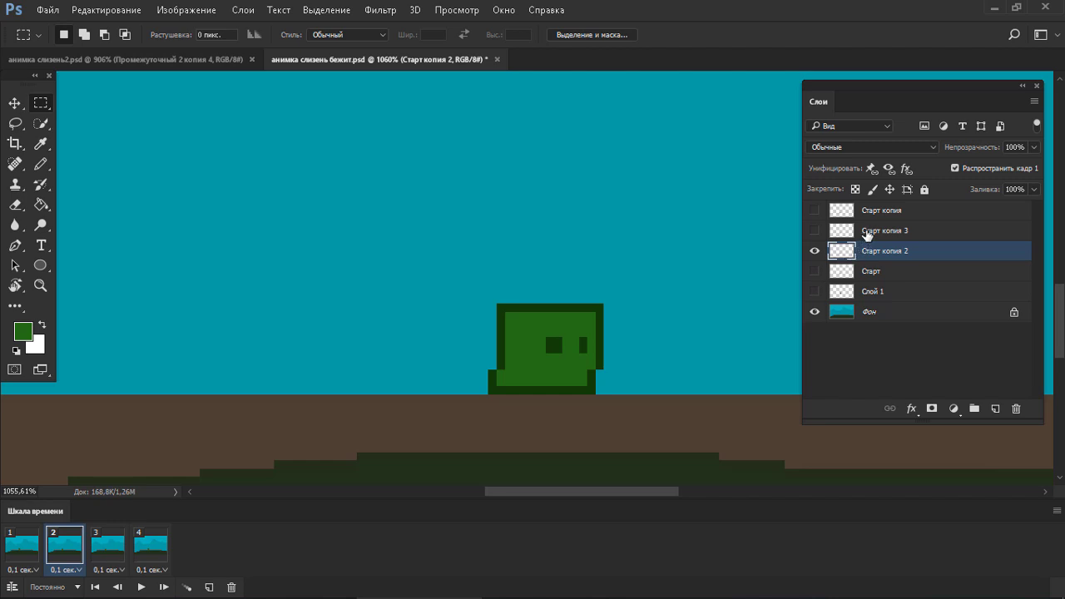
{"action": "left_click_drag", "start_coordinate": [455, 287], "coordinate": [678, 353]}
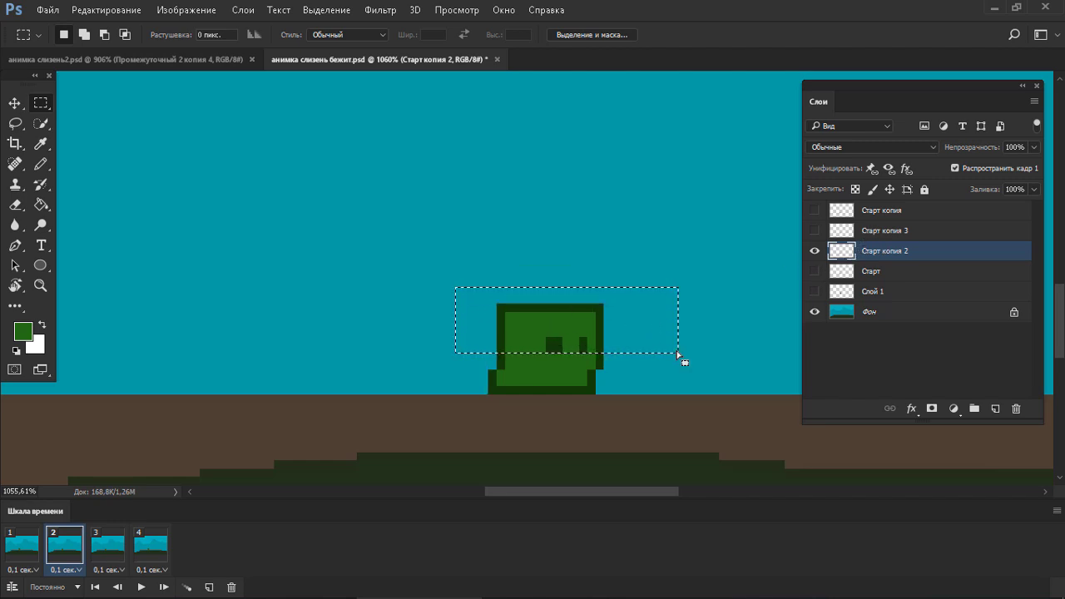
{"action": "left_click_drag", "start_coordinate": [473, 263], "coordinate": [660, 319]}
{"action": "key", "text": "ctrl+Down"}
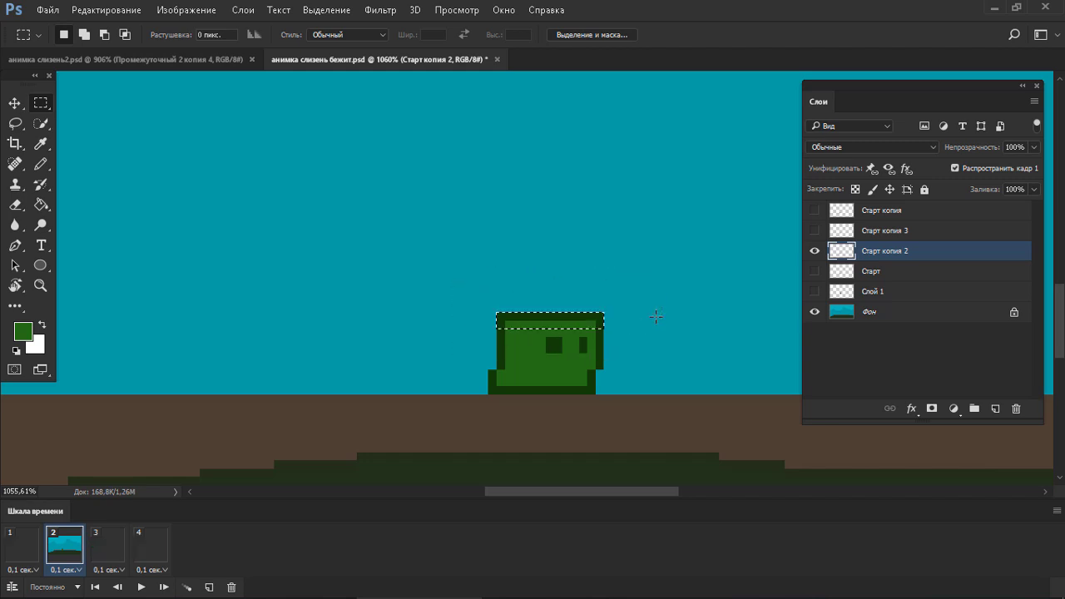
{"action": "key", "text": "ctrl+d"}
In frame 3, raise the eyes on Старт копия 3 by 1 pixel and fill the gap beneath them with the body green.
{"action": "left_click", "coordinate": [107, 545]}
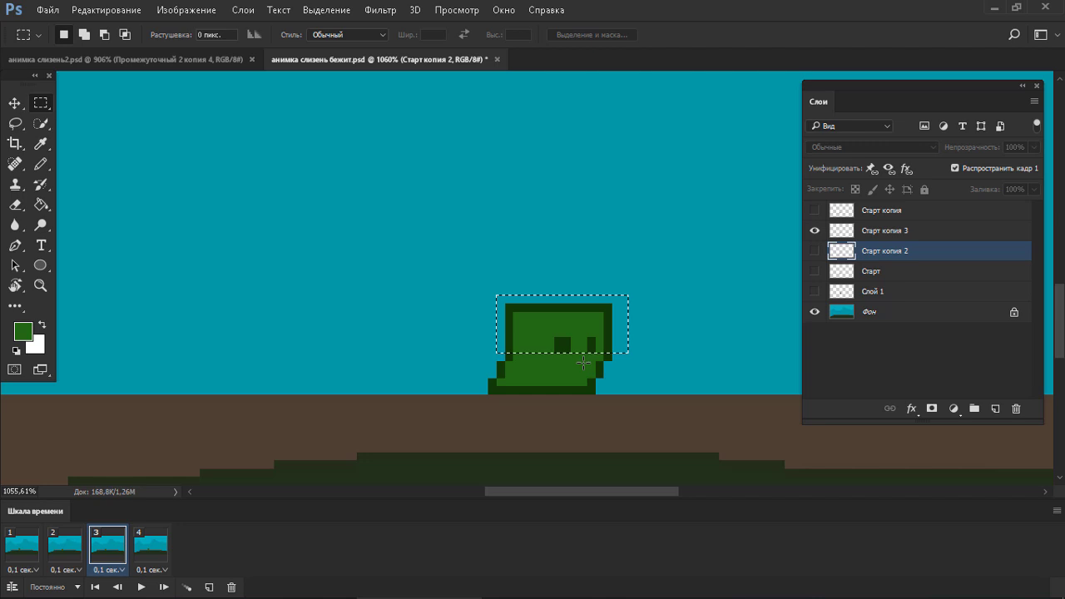
{"action": "left_click", "coordinate": [897, 231]}
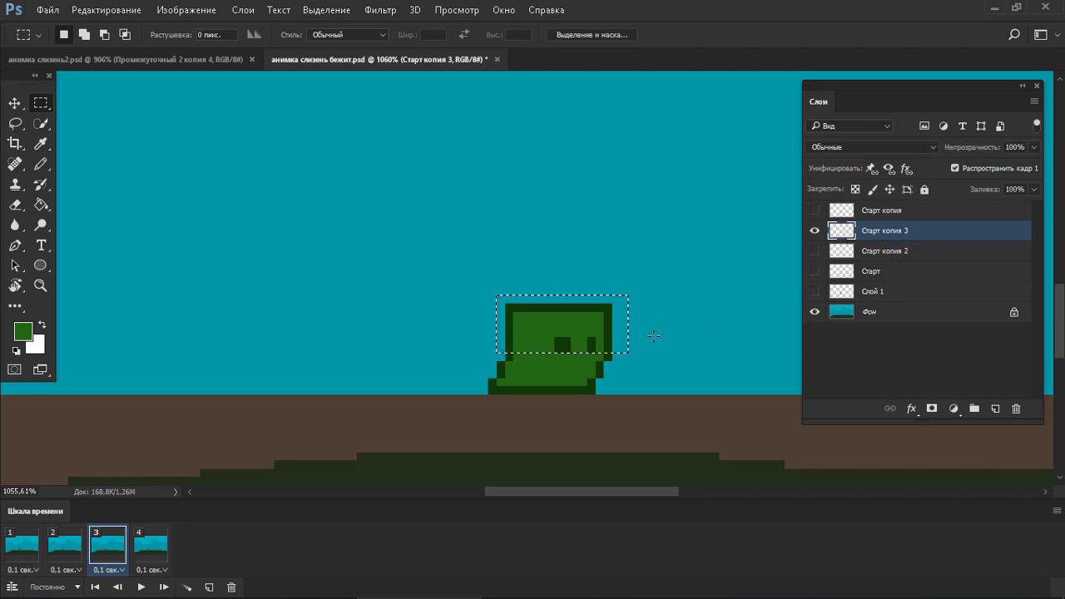
{"action": "key", "text": "ctrl+d"}
{"action": "left_click_drag", "start_coordinate": [546, 327], "coordinate": [596, 352]}
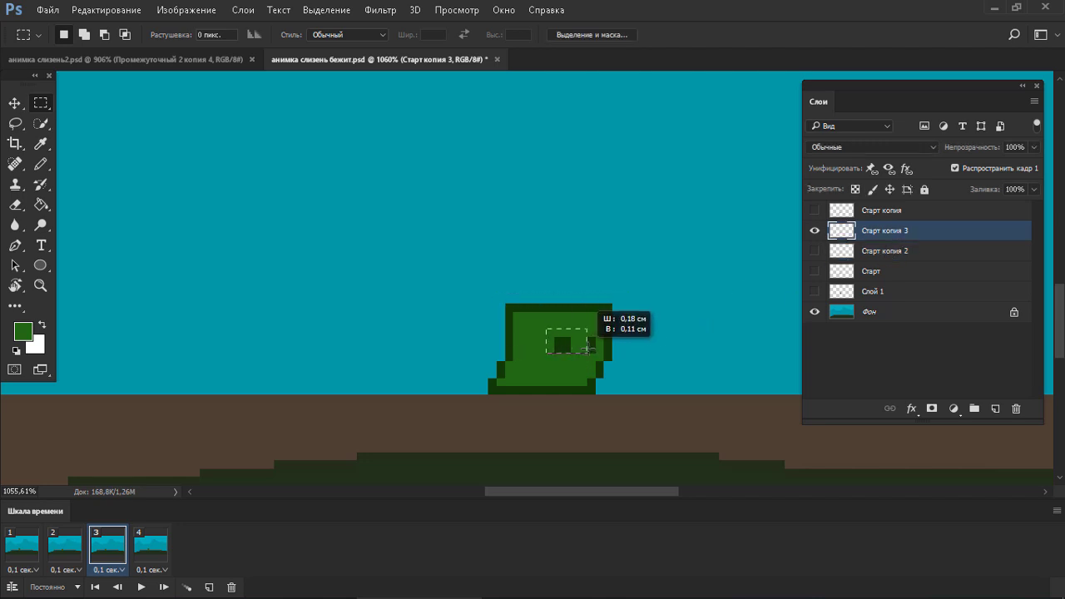
{"action": "key", "text": "ctrl+Up"}
{"action": "key", "text": "ctrl+d"}
{"action": "key", "text": "b"}
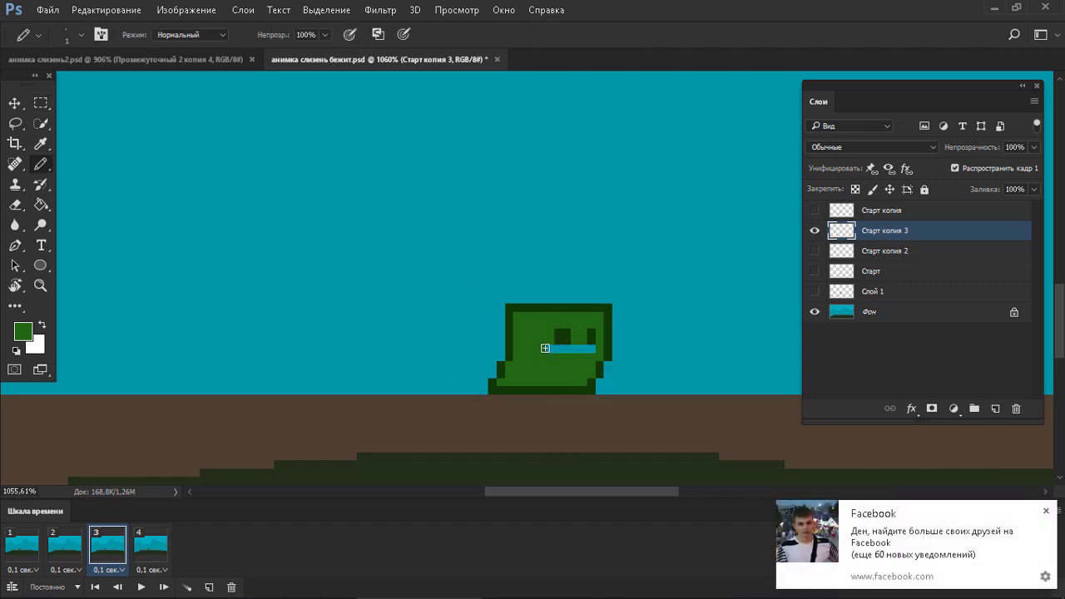
{"action": "left_click_drag", "start_coordinate": [545, 348], "coordinate": [606, 348]}
Check frames 1 to 3, duplicate Старт копия 3, and add a new frame after frame 3.
{"action": "left_click", "coordinate": [36, 543]}
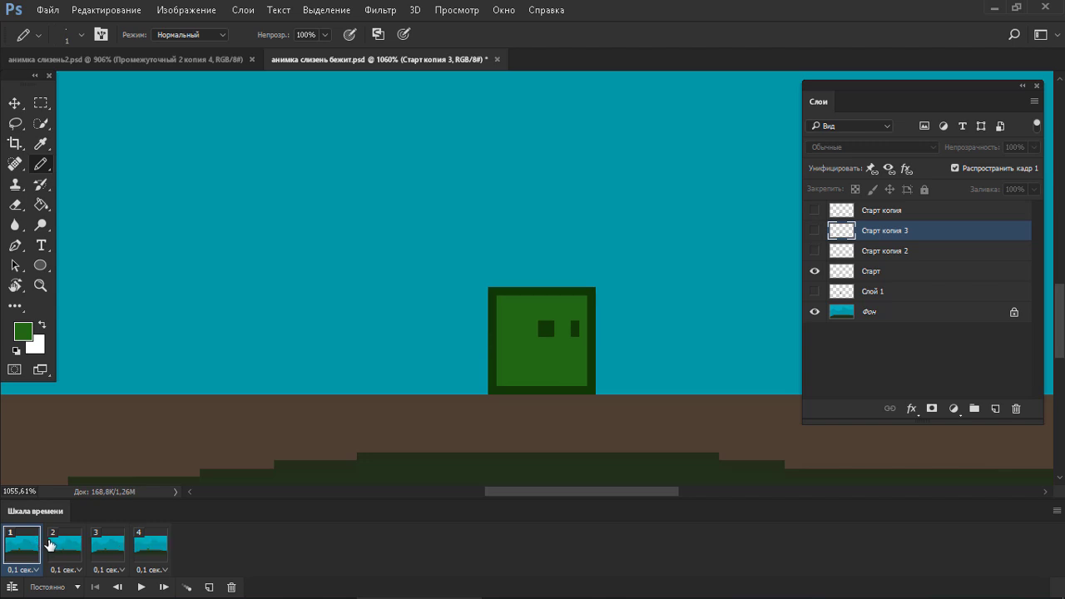
{"action": "left_click", "coordinate": [68, 545]}
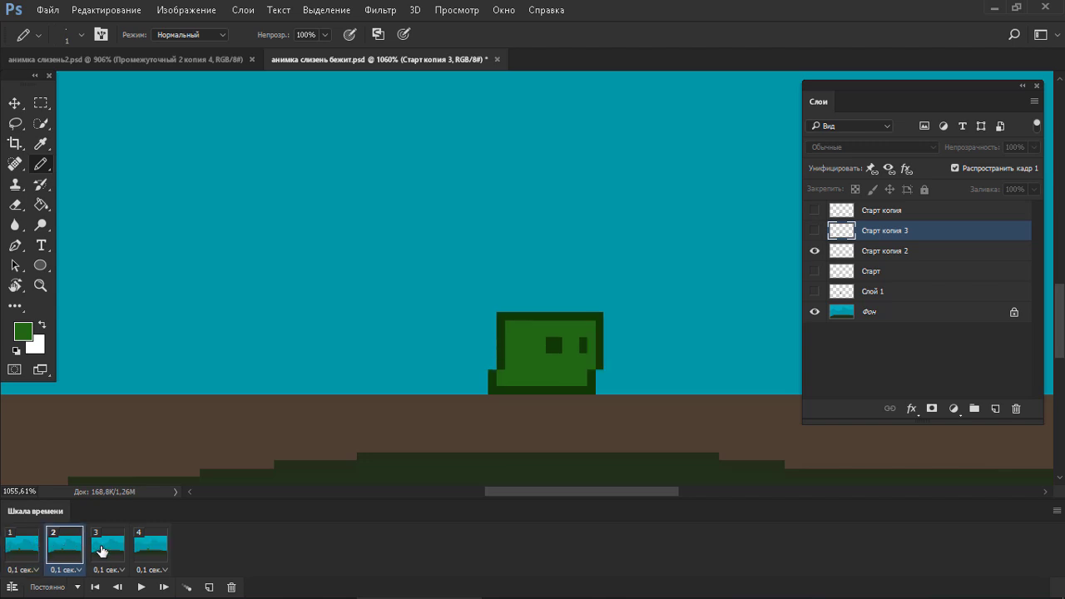
{"action": "left_click", "coordinate": [101, 550]}
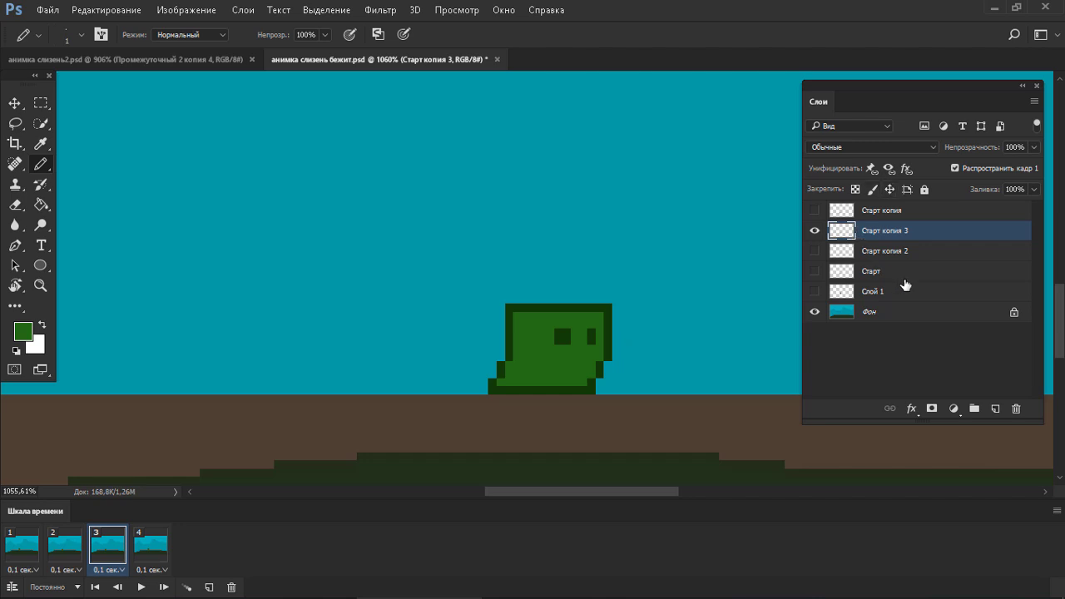
{"action": "key", "text": "ctrl+j"}
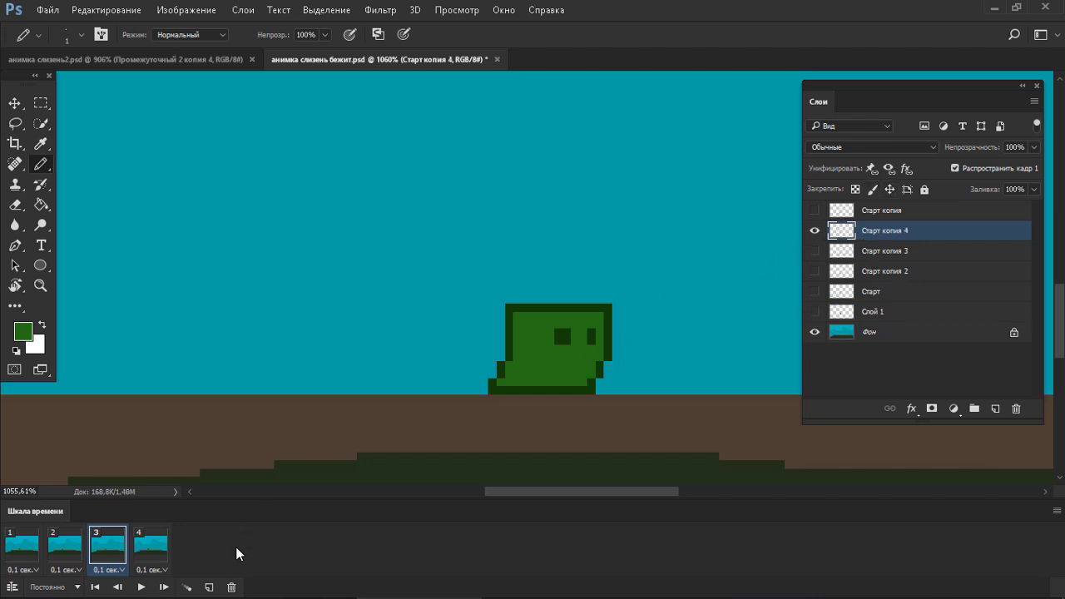
{"action": "left_click", "coordinate": [208, 587]}
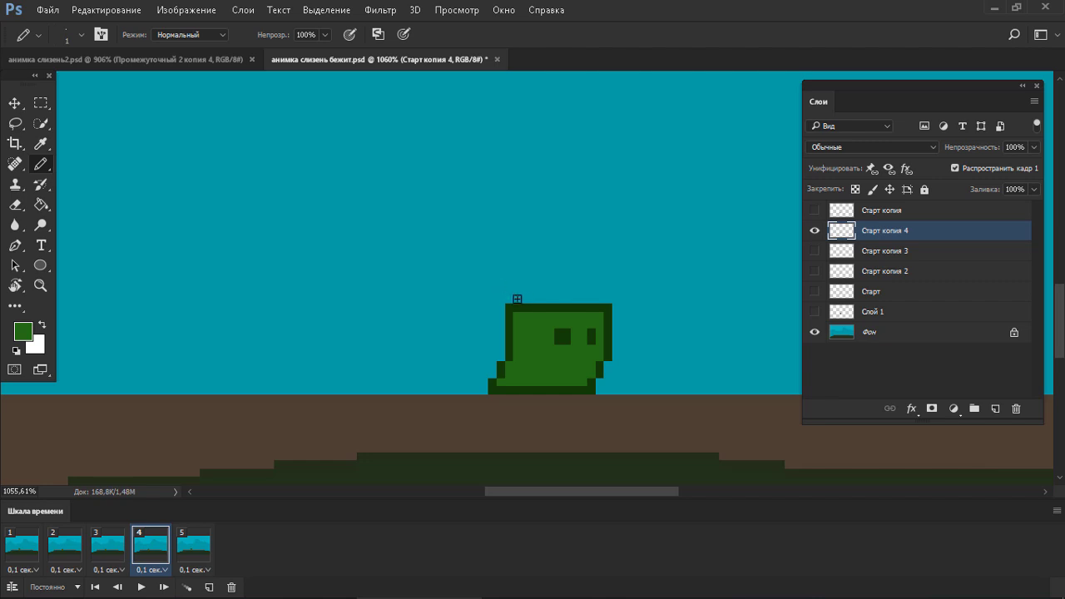
In frame 4, lower the eyes on Старт копия 4 by 1 pixel and paint the gap above them green.
{"action": "key", "text": "m"}
{"action": "left_click_drag", "start_coordinate": [554, 321], "coordinate": [594, 341]}
{"action": "key", "text": "ctrl+Down"}
{"action": "key", "text": "b"}
{"action": "left_click_drag", "start_coordinate": [556, 325], "coordinate": [594, 325]}
Move the upper part of the square on Старт копия 4 up 2 pixels and left 1 pixel.
{"action": "key", "text": "m"}
{"action": "left_click_drag", "start_coordinate": [462, 295], "coordinate": [654, 361]}
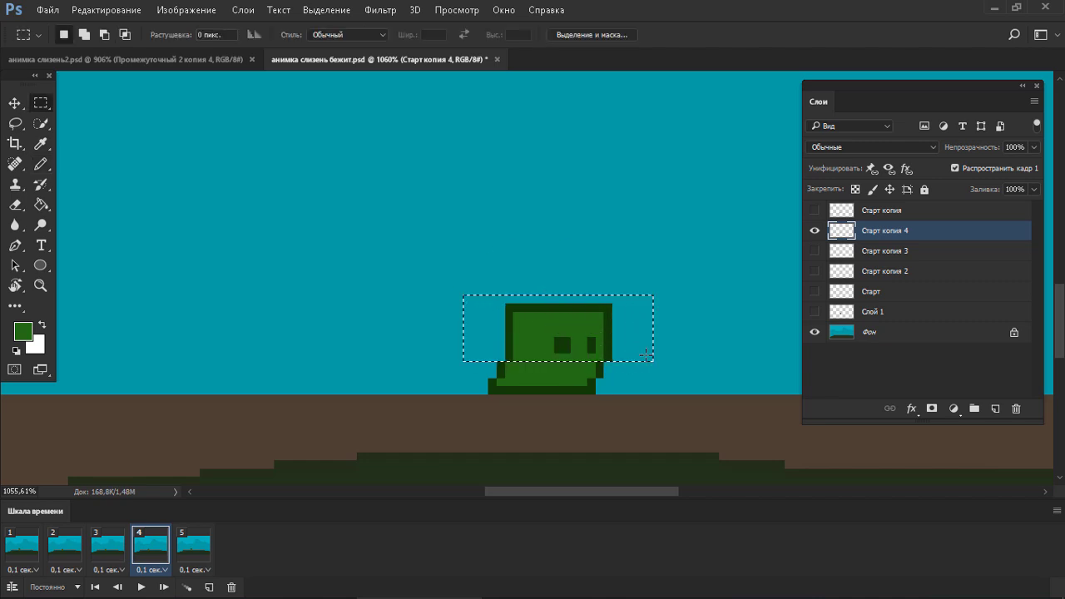
{"action": "key", "text": "ctrl+Up"}
{"action": "key", "text": "ctrl+Up"}
{"action": "key", "text": "ctrl+Left"}
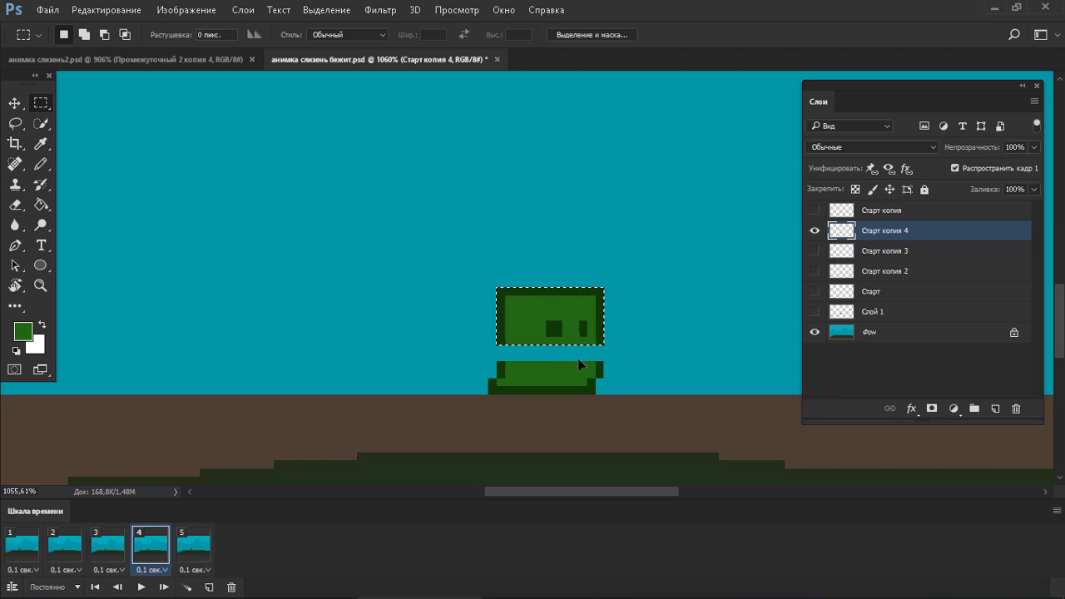
Fill the gap in the stretched square with body green and redraw its lower side outlines in dark green with the Pencil.
{"action": "key", "text": "ctrl+d"}
{"action": "key", "text": "b"}
{"action": "left_click", "coordinate": [499, 370], "text": "alt"}
{"action": "left_click", "coordinate": [492, 373]}
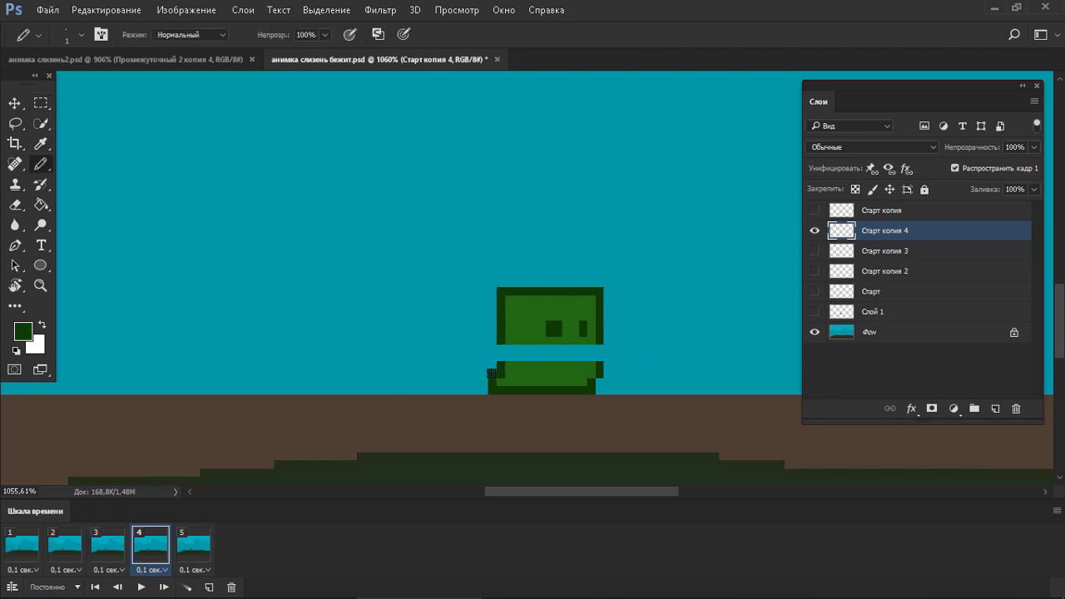
{"action": "key", "text": "e"}
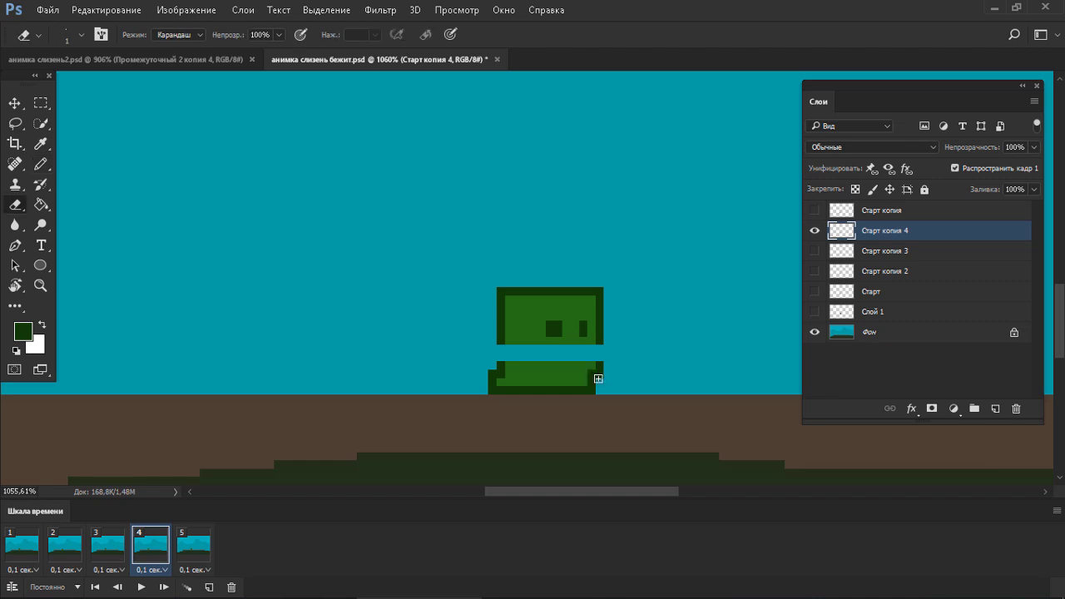
{"action": "key", "text": "b"}
{"action": "left_click", "coordinate": [502, 376]}
{"action": "left_click", "coordinate": [504, 370], "text": "alt"}
{"action": "mouse_move", "coordinate": [502, 366]}
{"action": "left_mouse_down"}
{"action": "mouse_move", "coordinate": [502, 352]}
{"action": "mouse_move", "coordinate": [582, 360]}
{"action": "mouse_move", "coordinate": [549, 348]}
{"action": "mouse_move", "coordinate": [598, 341]}
{"action": "mouse_move", "coordinate": [592, 366]}
{"action": "mouse_move", "coordinate": [592, 349]}
{"action": "left_mouse_up"}
{"action": "left_click", "coordinate": [601, 336], "text": "alt"}
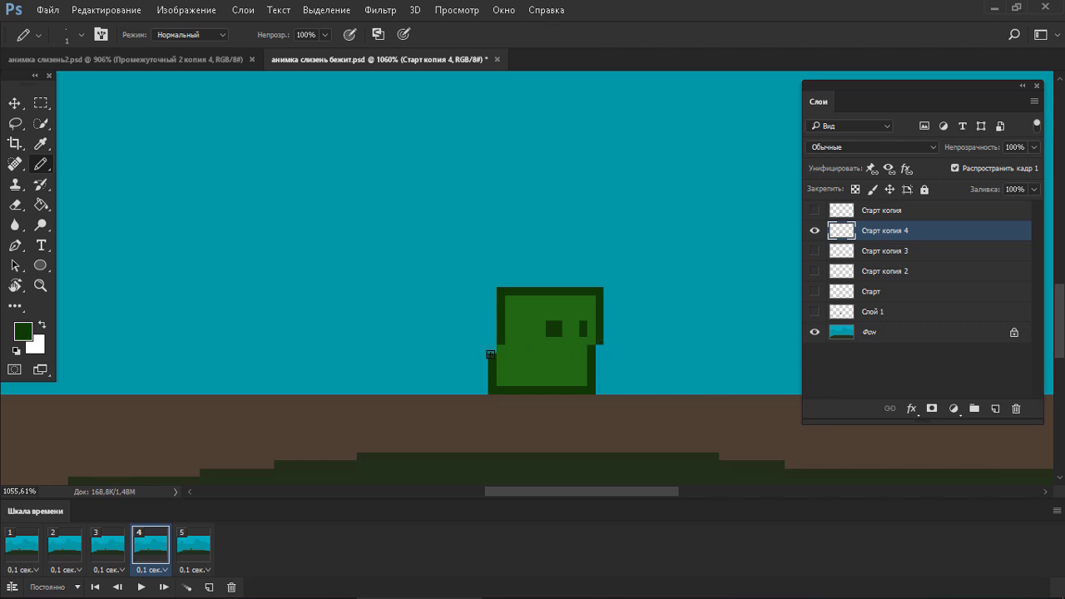
Review the running animation frame by frame and in playback to judge the square's motion.
{"action": "left_click", "coordinate": [115, 551]}
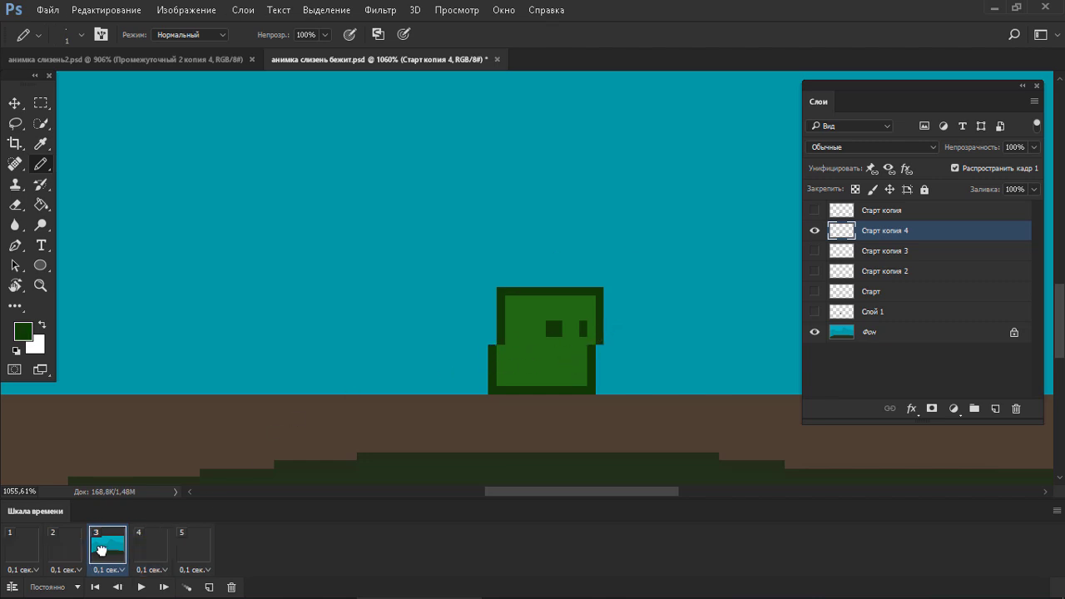
{"action": "left_click", "coordinate": [29, 547]}
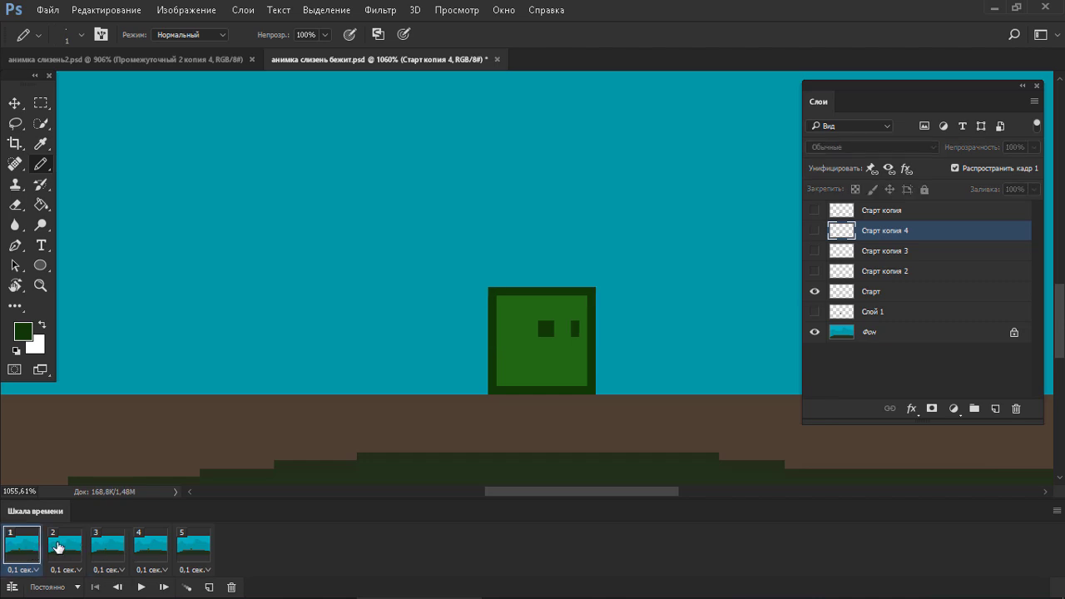
{"action": "left_click", "coordinate": [63, 546]}
{"action": "left_click", "coordinate": [113, 550]}
{"action": "key", "text": "space"}
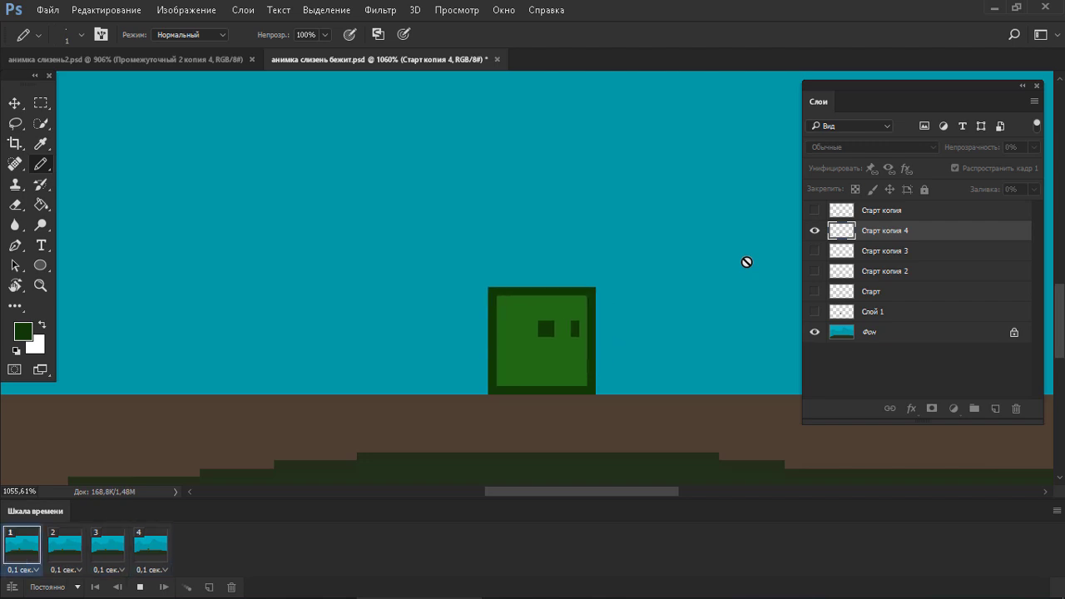
{"action": "key", "text": "space"}
{"action": "scroll", "coordinate": [618, 283], "scroll_direction": "down", "scroll_amount": 3}
{"action": "scroll", "coordinate": [704, 283], "scroll_direction": "down", "scroll_amount": 1}
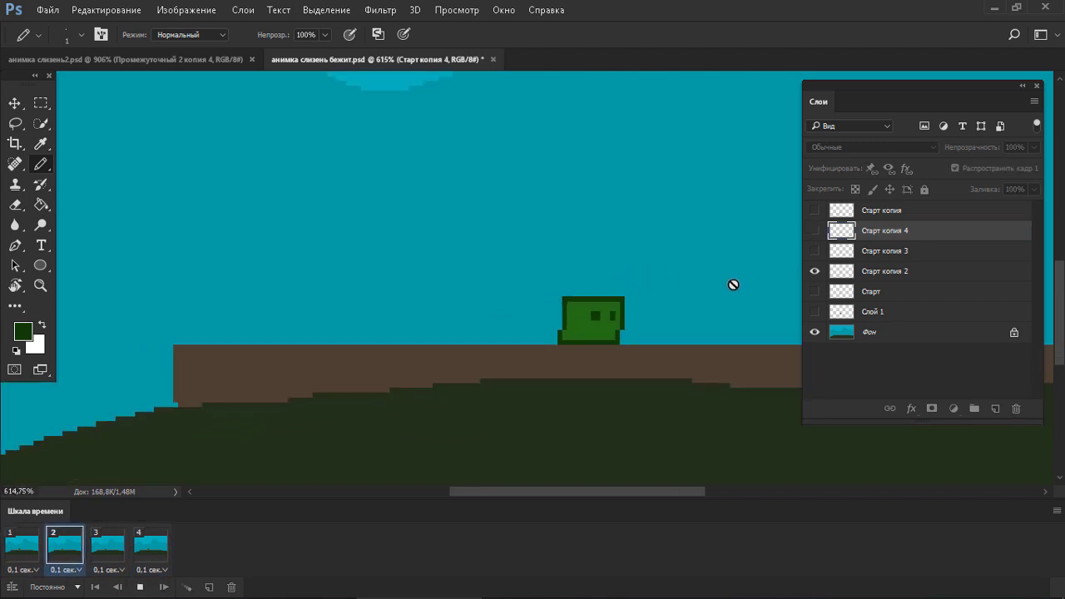
{"action": "key", "text": "space"}
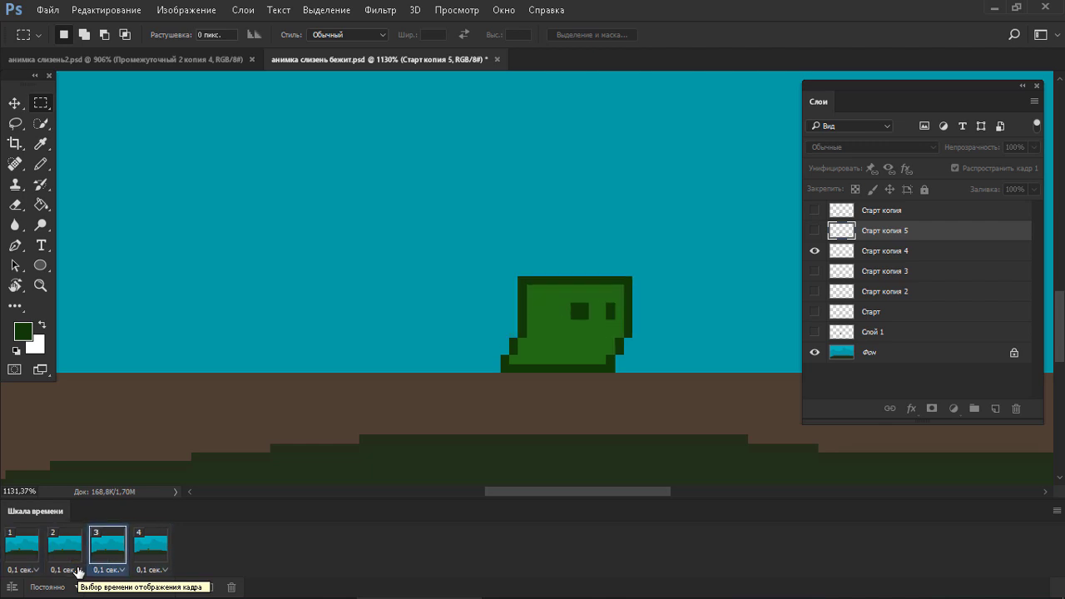
{"action": "key", "text": "space"}
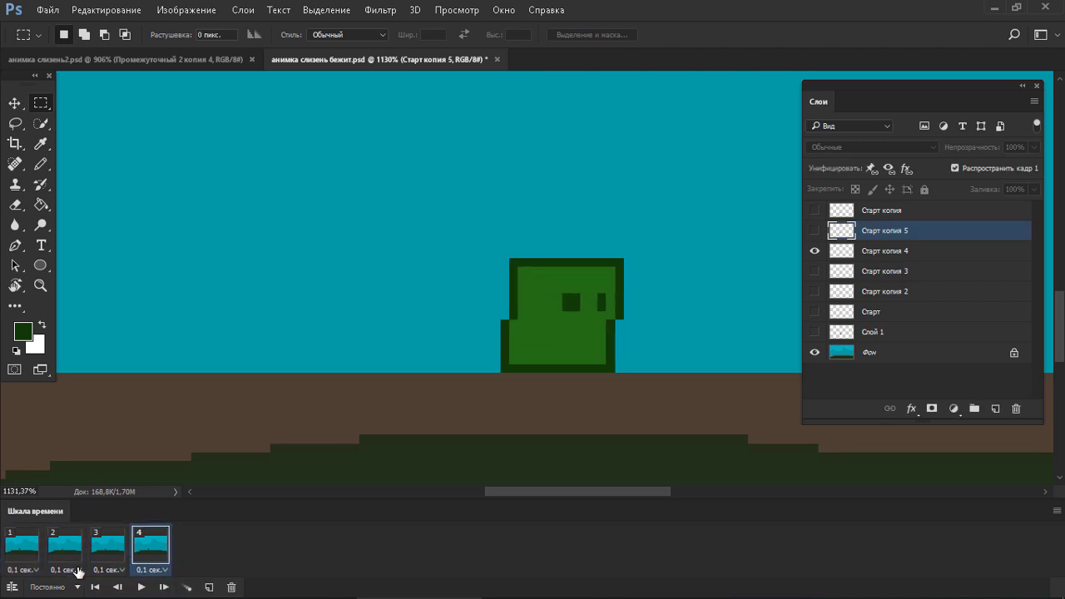
{"action": "left_click", "coordinate": [38, 553]}
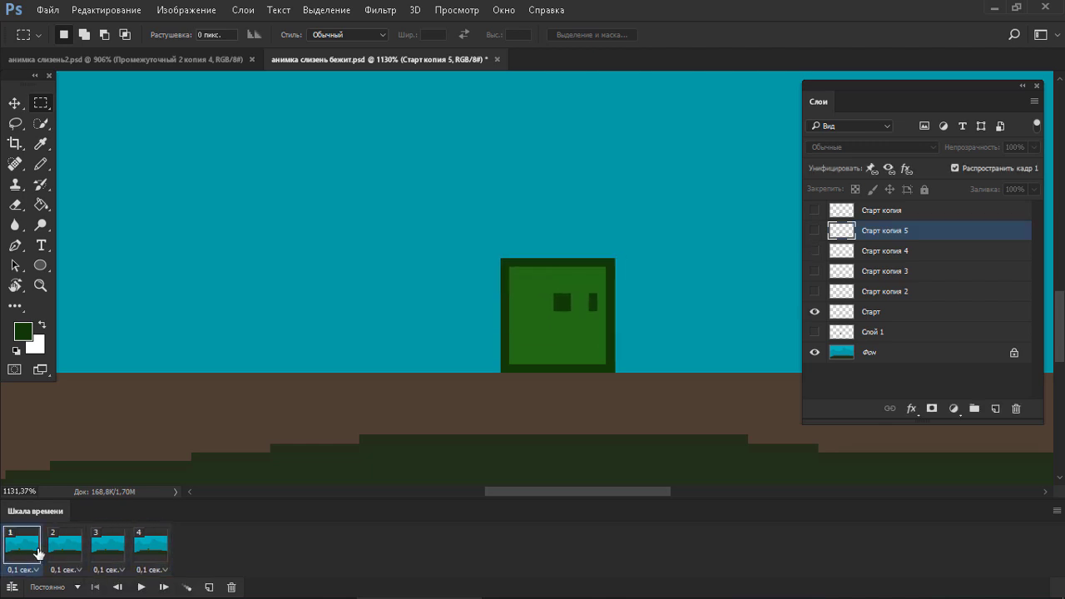